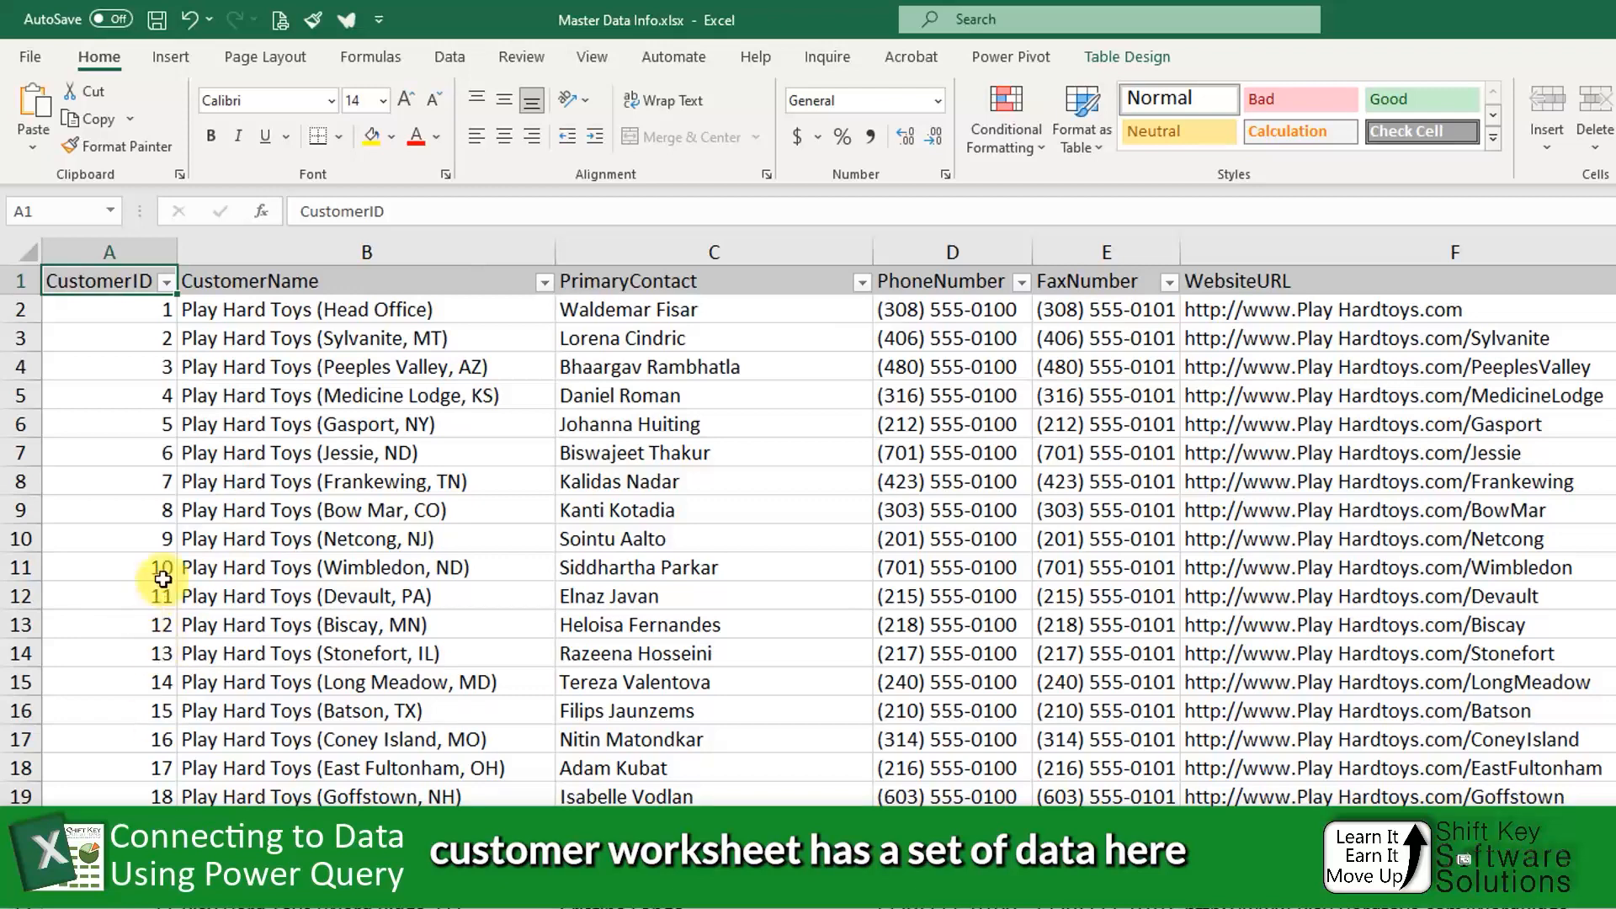
- Examine the customer data on the Customer worksheet and check the name of its table
{"action": "left_click", "coordinate": [290, 391]}
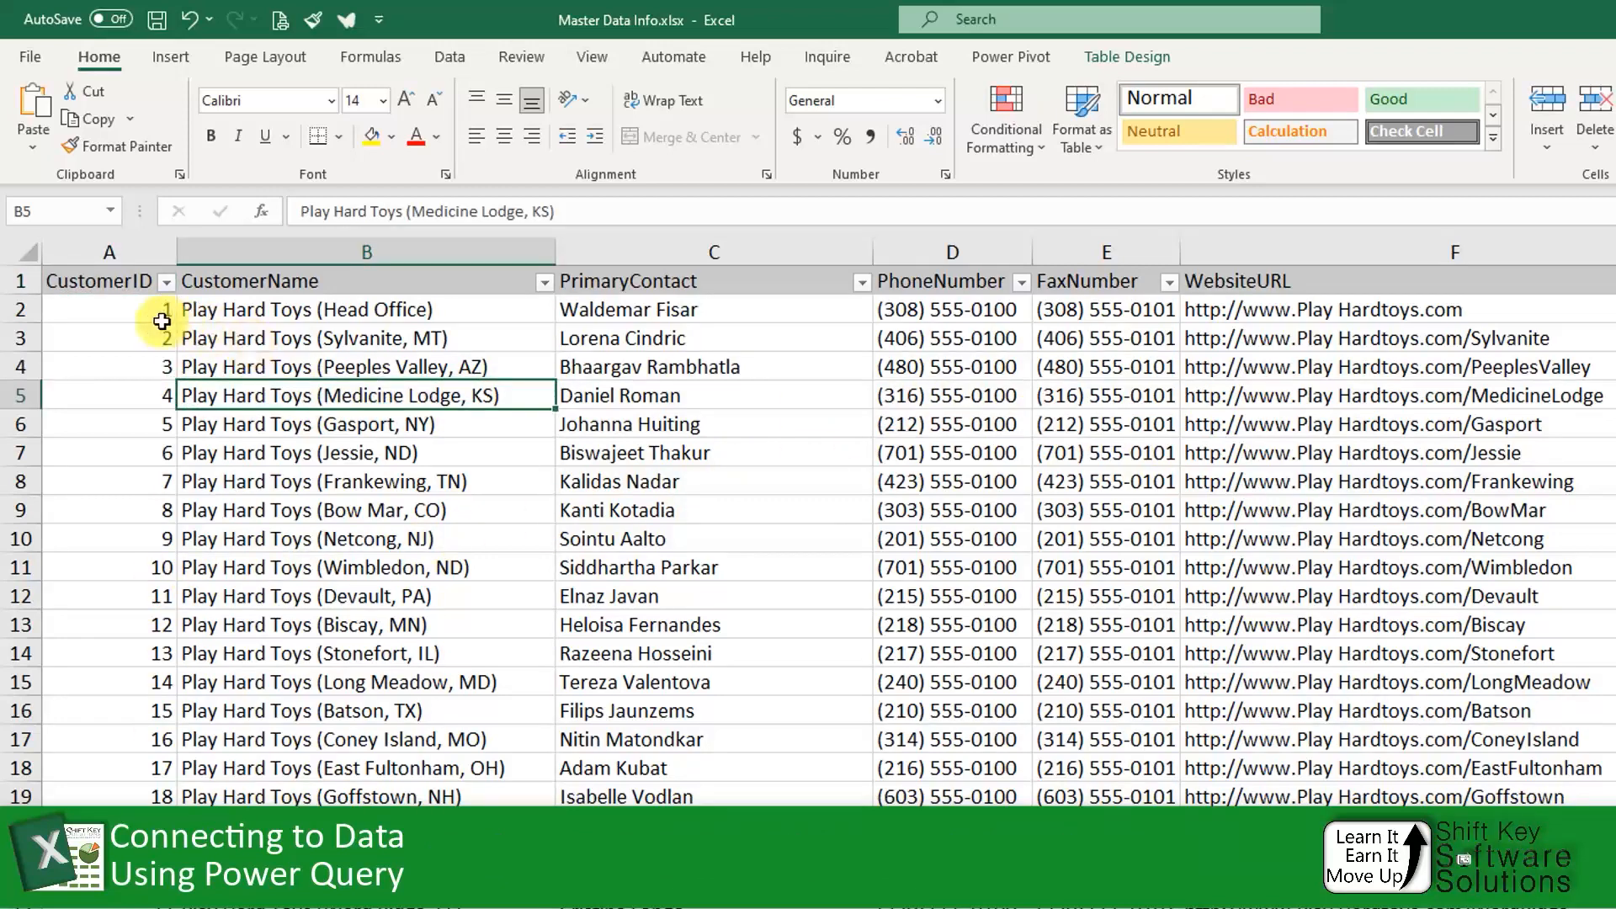
{"action": "left_click", "coordinate": [158, 319]}
{"action": "left_click", "coordinate": [589, 337]}
{"action": "left_click", "coordinate": [166, 336]}
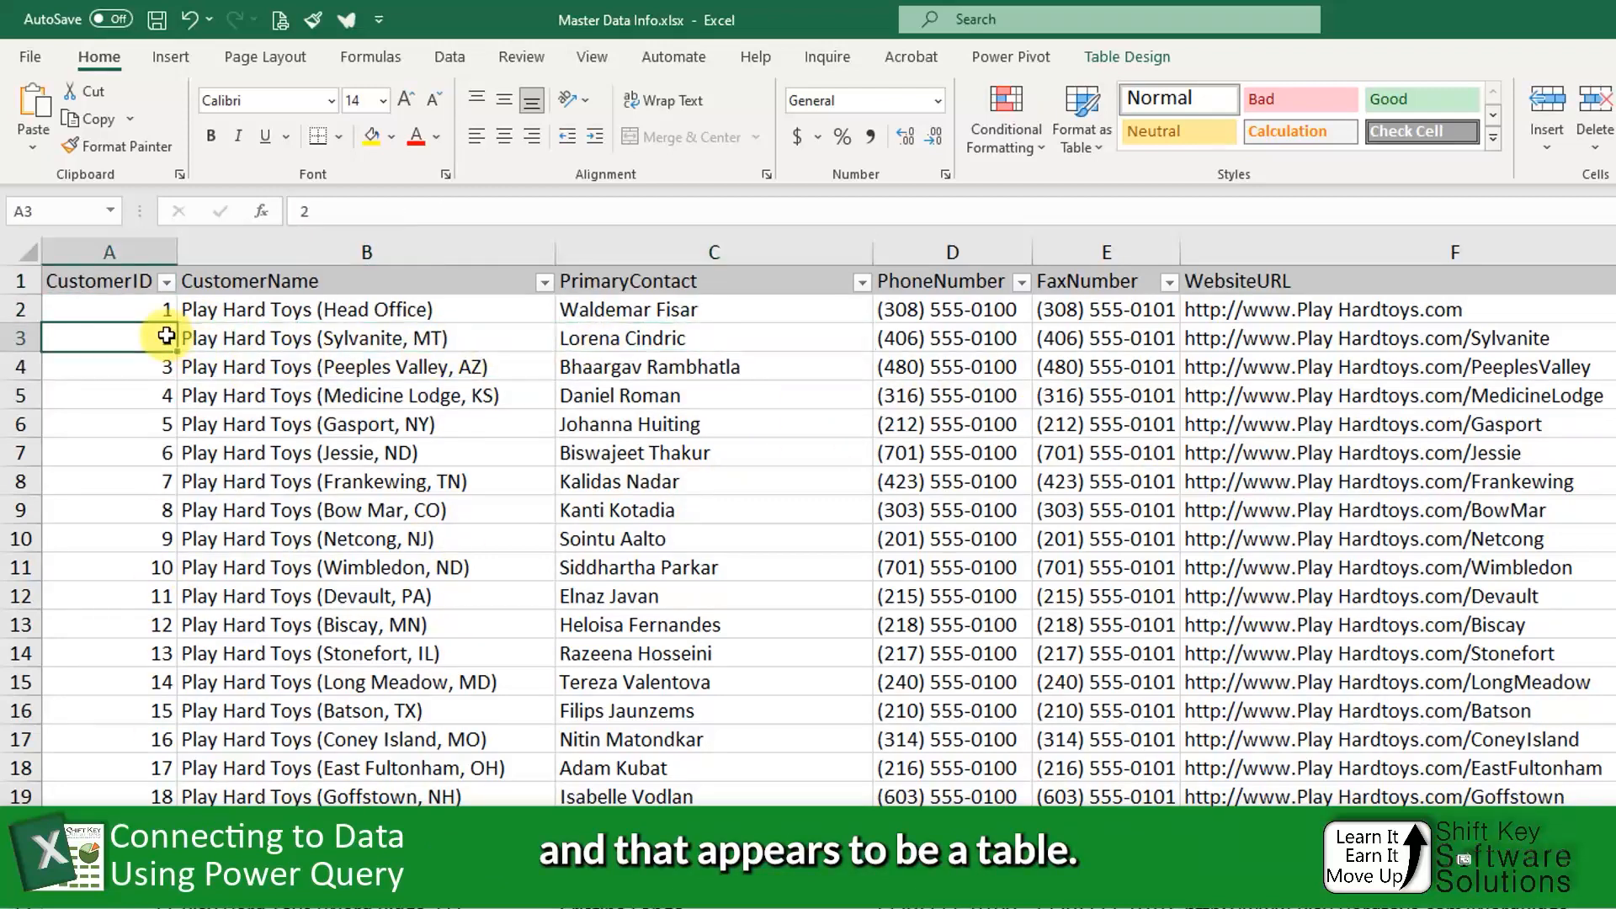
{"action": "left_click", "coordinate": [1155, 57]}
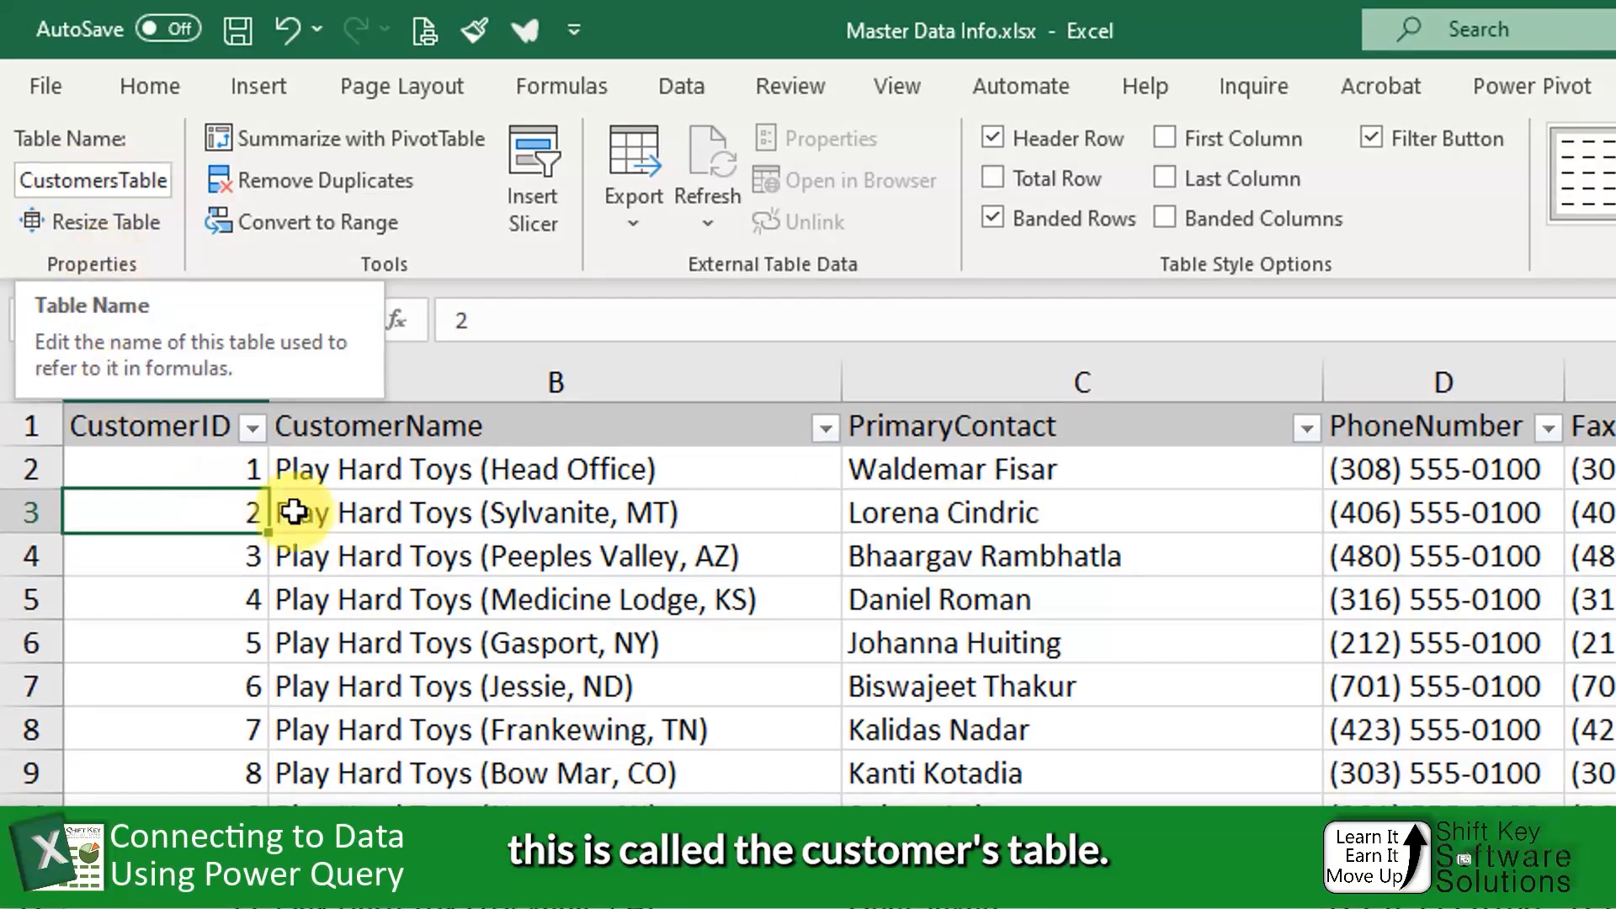
{"action": "left_click", "coordinate": [429, 580]}
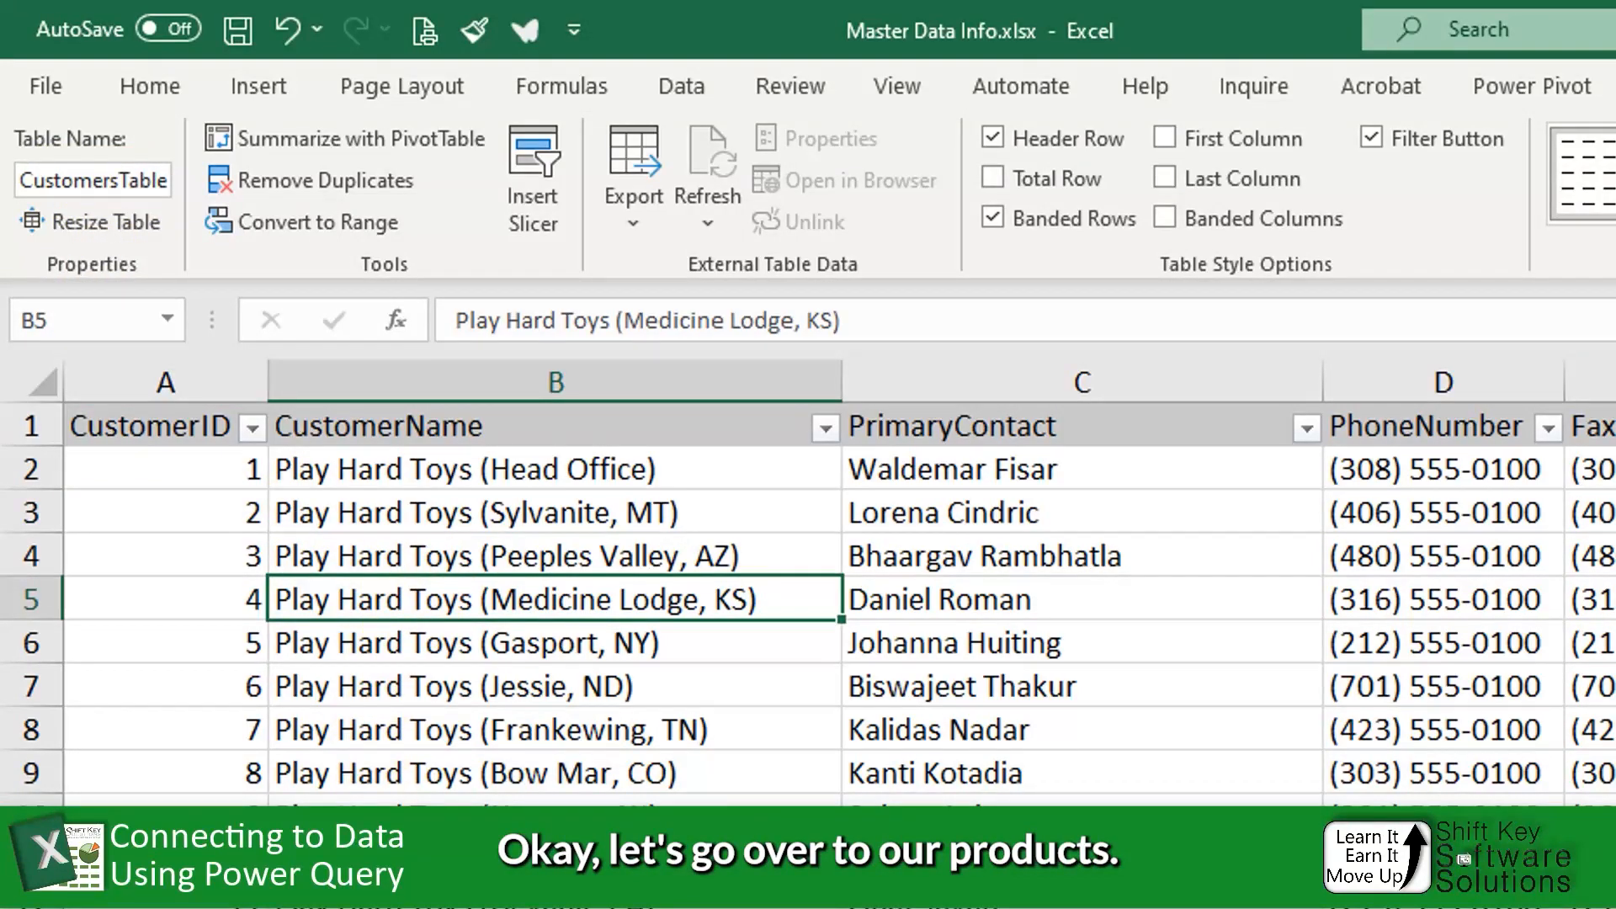
- Examine the tables and table names on the Products and SalesEmployees worksheets, and look through all three worksheets again
{"action": "left_click", "coordinate": [581, 905]}
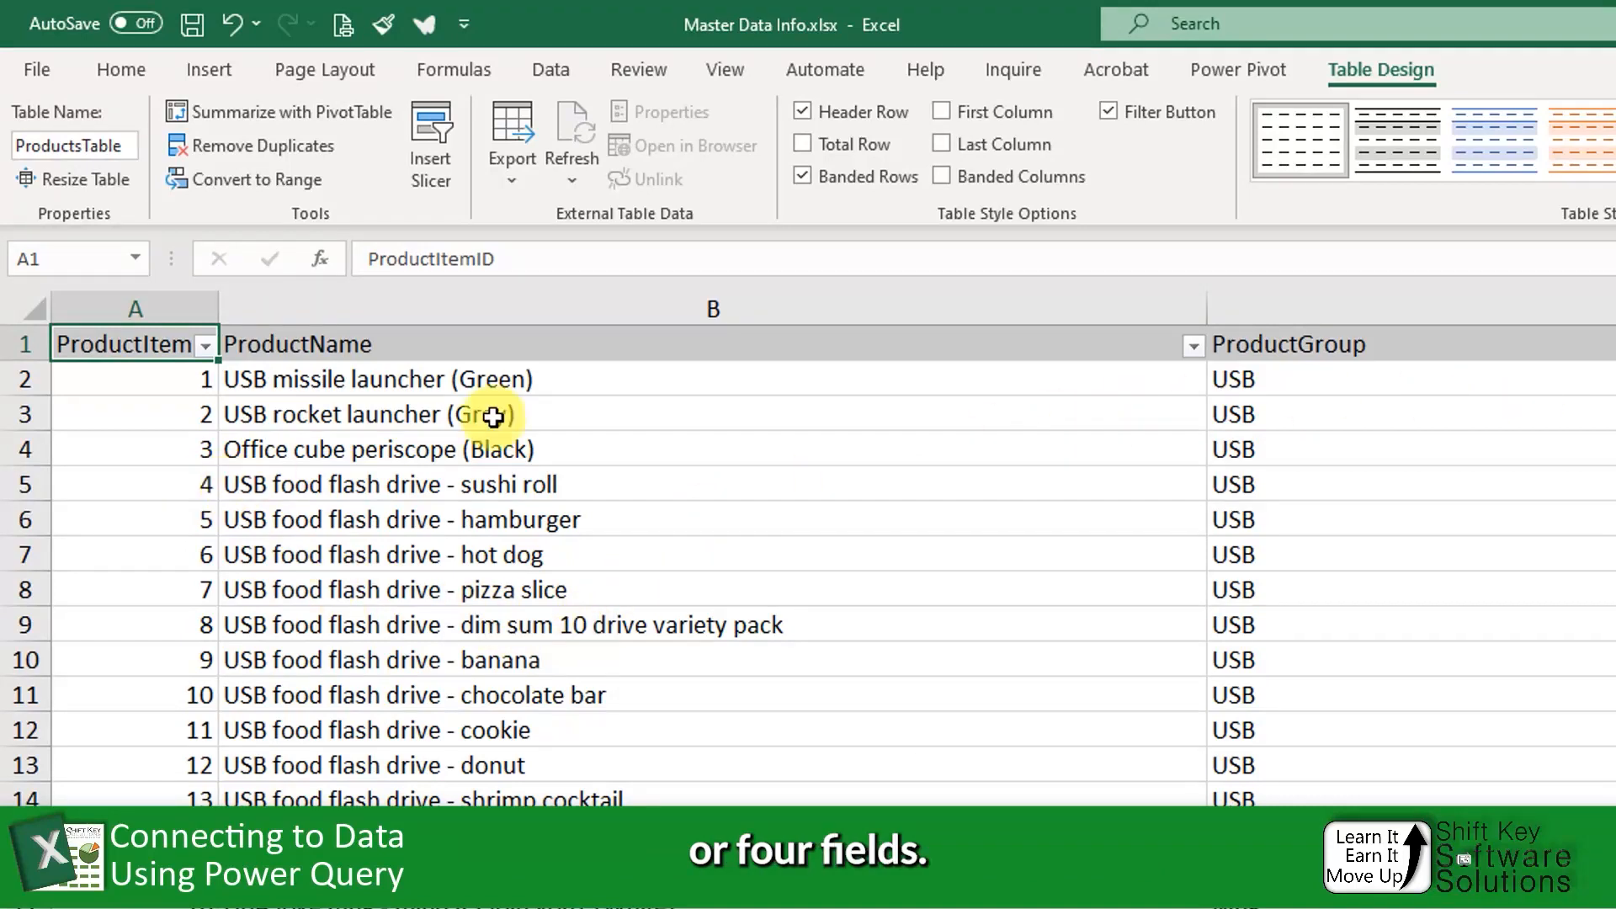
{"action": "key", "text": "ctrl+Page_Down"}
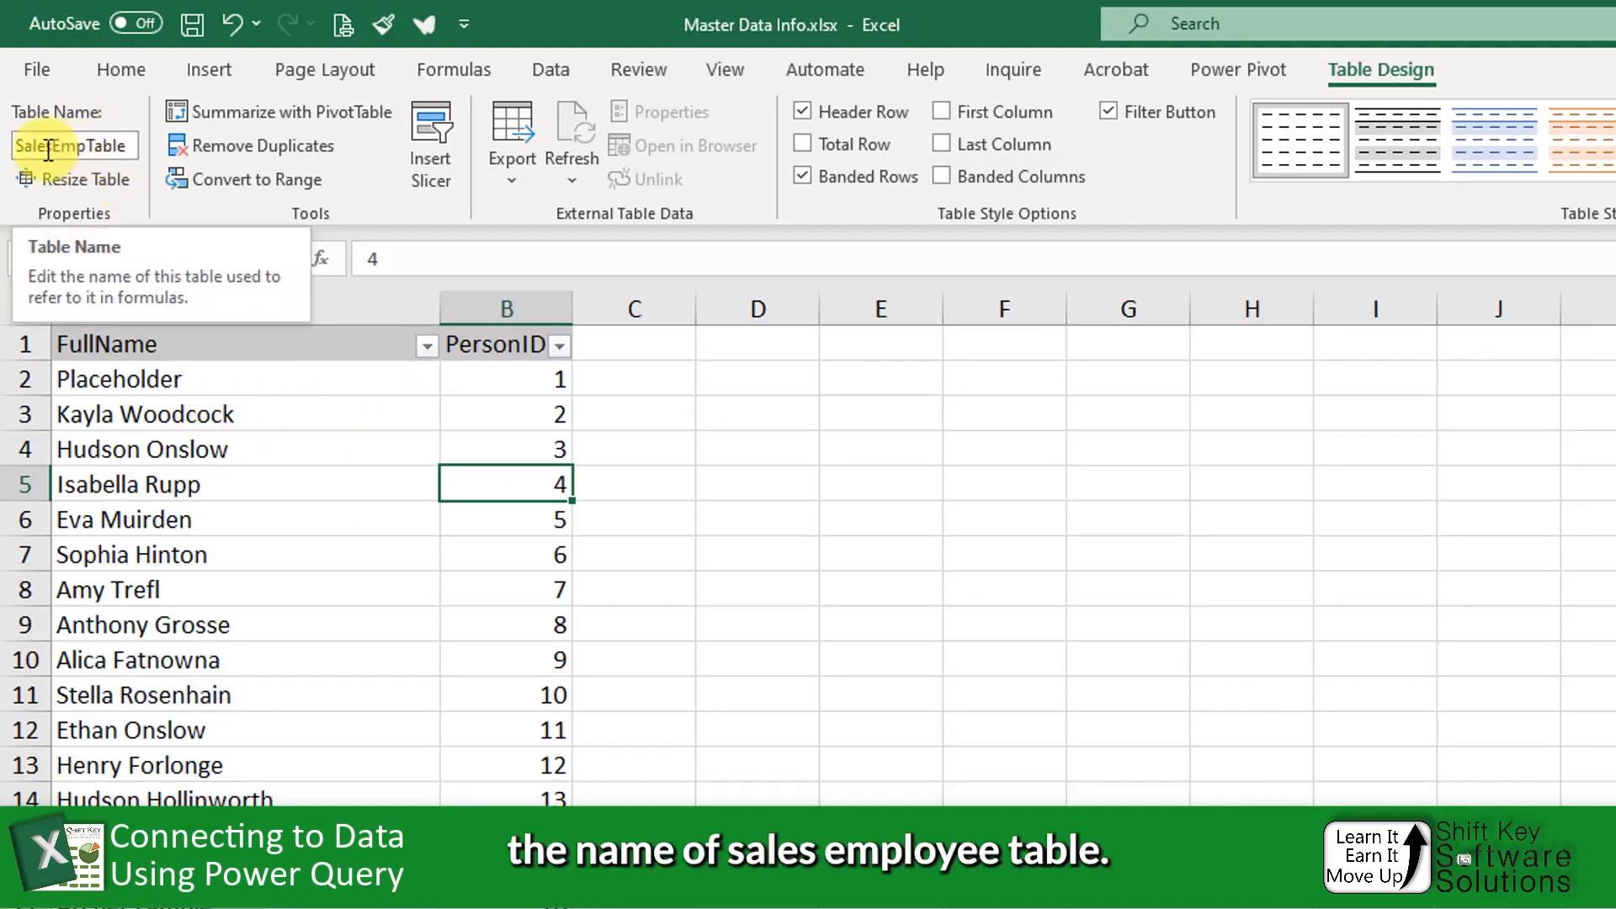
{"action": "left_click", "coordinate": [390, 523]}
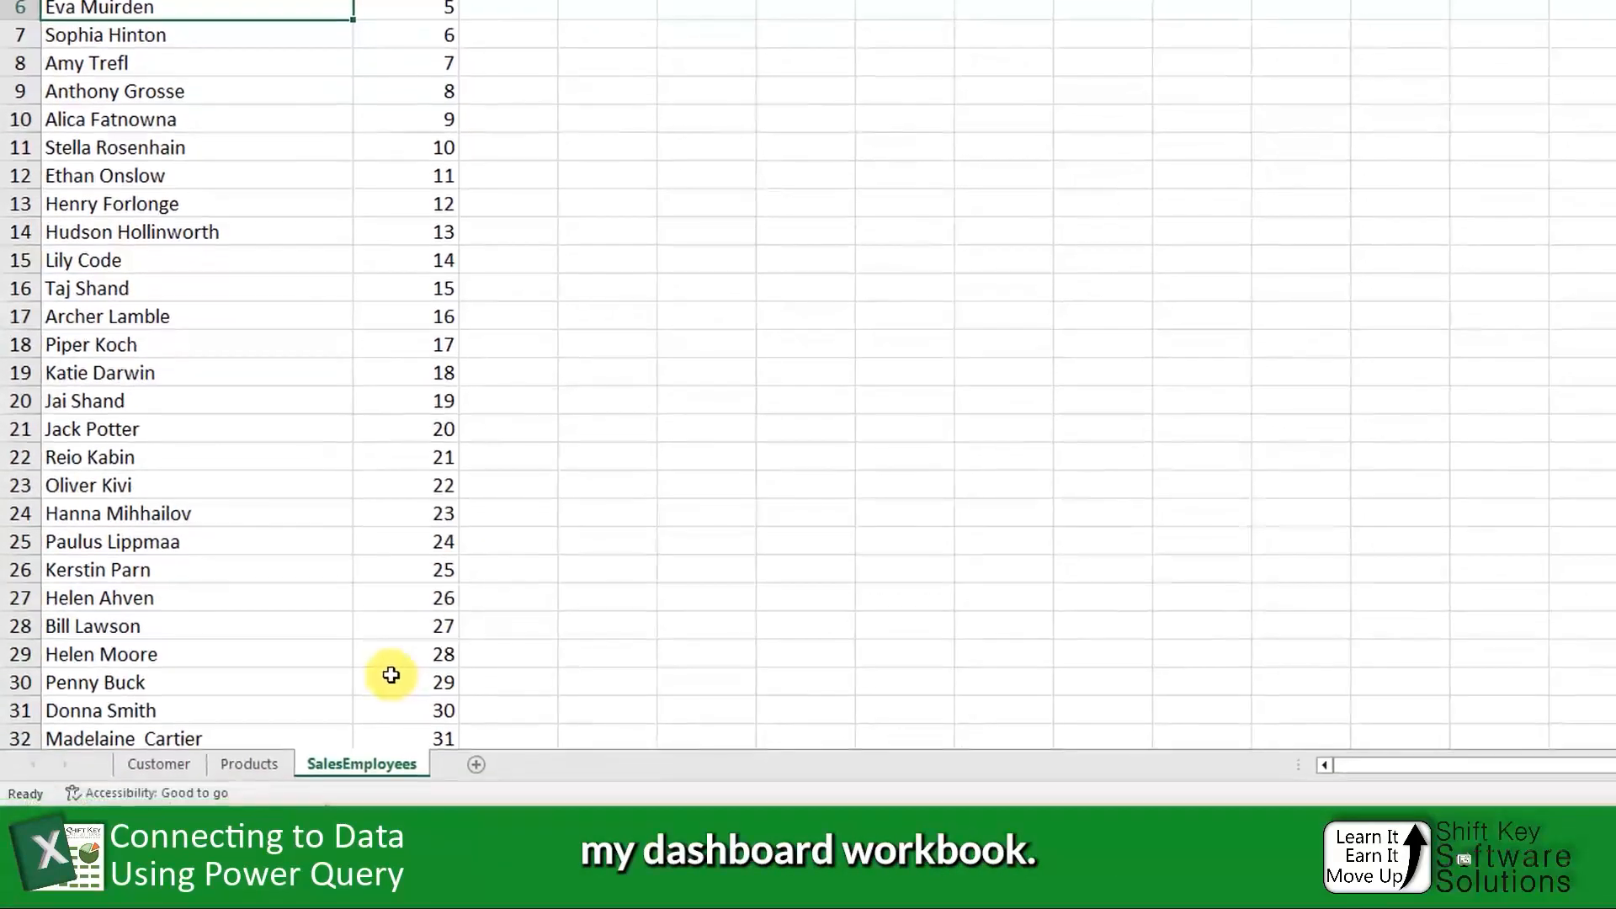
{"action": "left_click", "coordinate": [257, 764]}
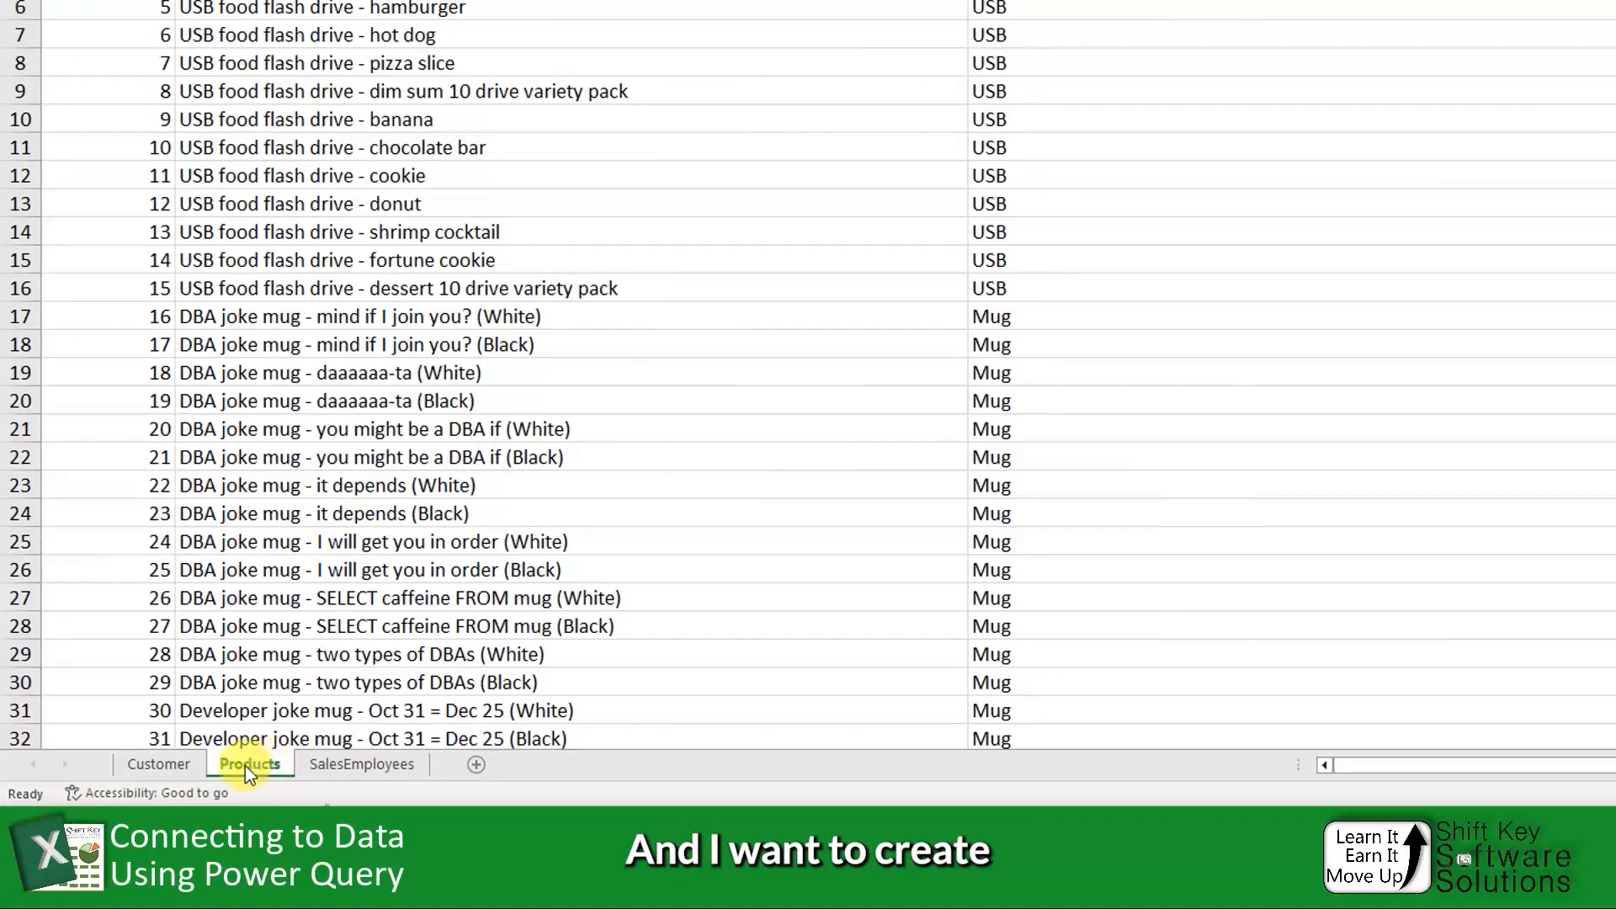
{"action": "left_click", "coordinate": [174, 764]}
{"action": "left_click", "coordinate": [325, 764]}
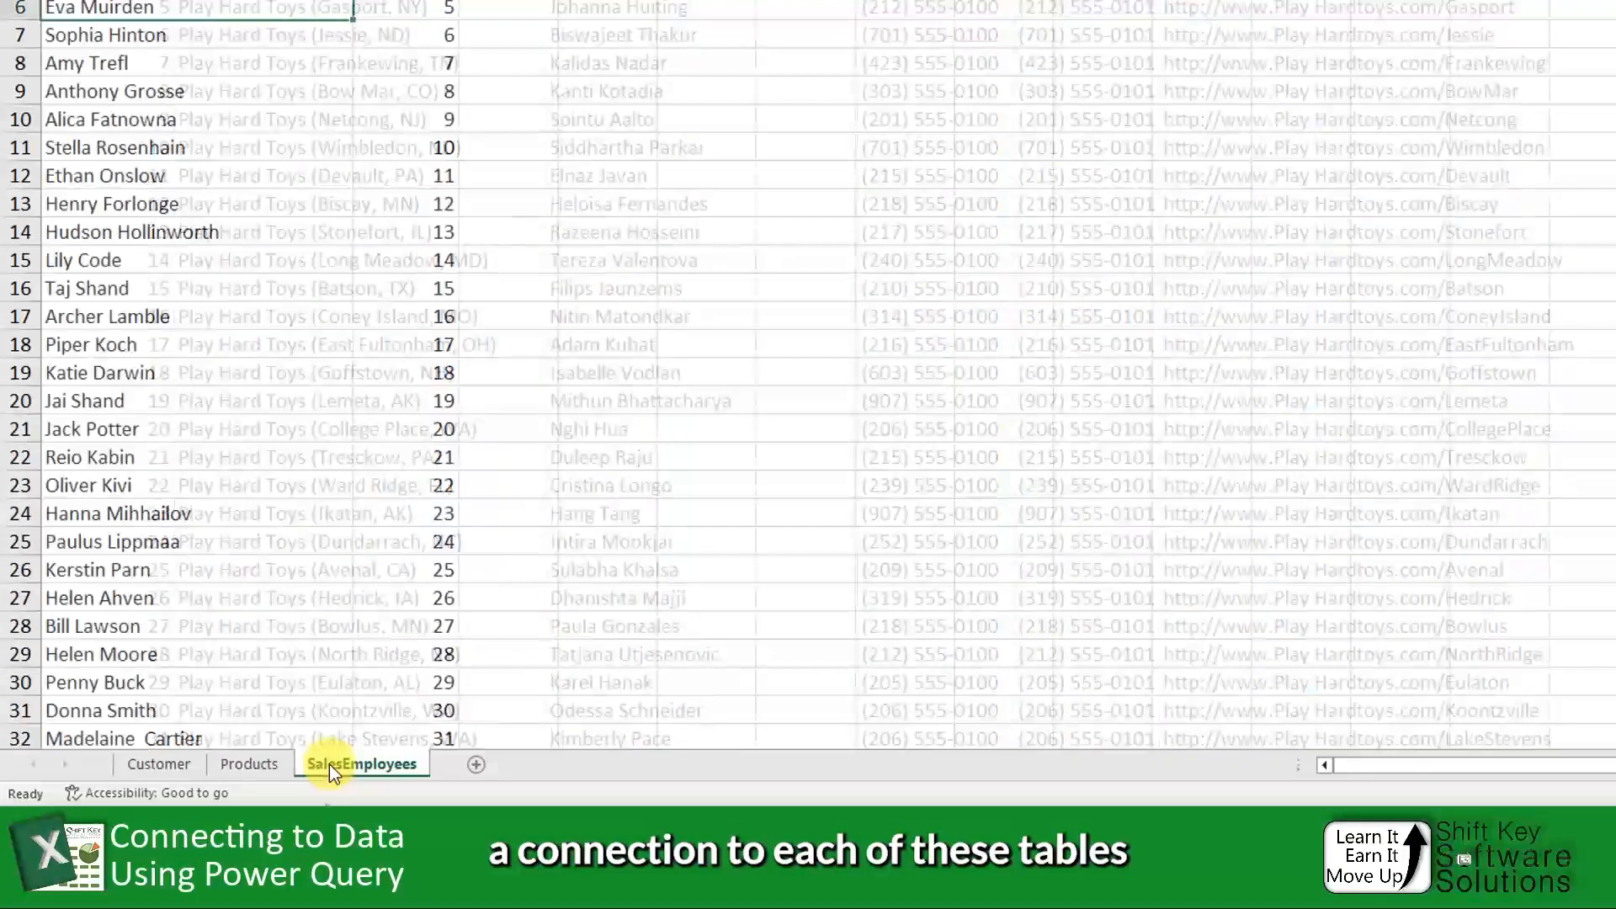
{"action": "left_click", "coordinate": [271, 764]}
{"action": "left_click", "coordinate": [162, 764]}
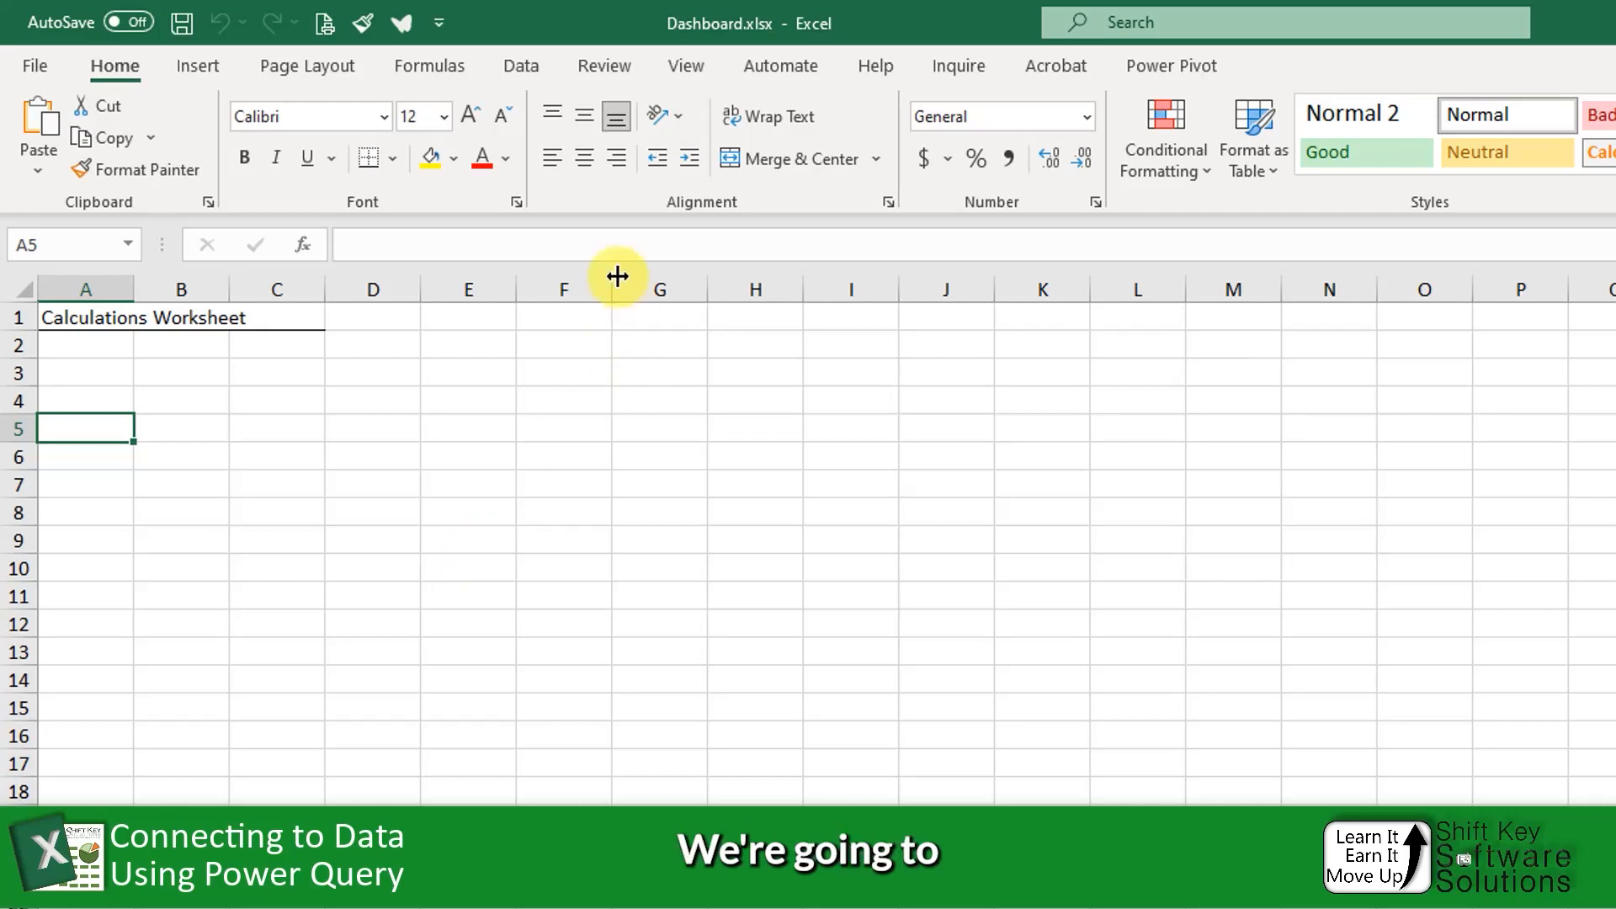
- In Dashboard.xlsx, get data from the Excel workbook Master Data Info.xlsx in the Ex Files Folder
{"action": "left_click", "coordinate": [534, 77]}
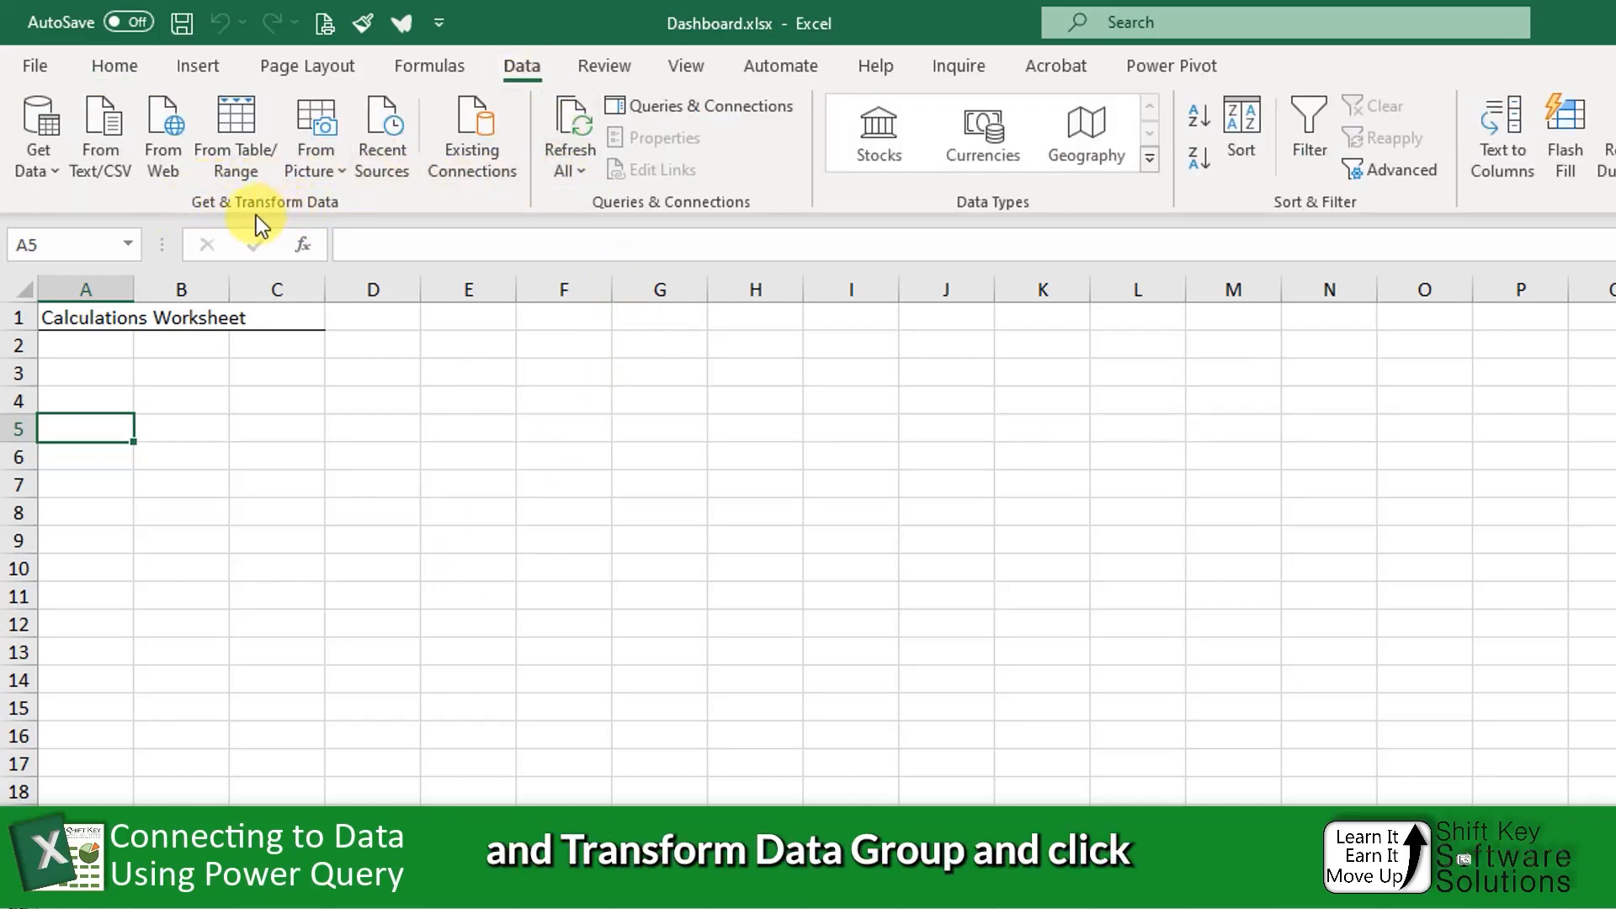
{"action": "left_click", "coordinate": [42, 174]}
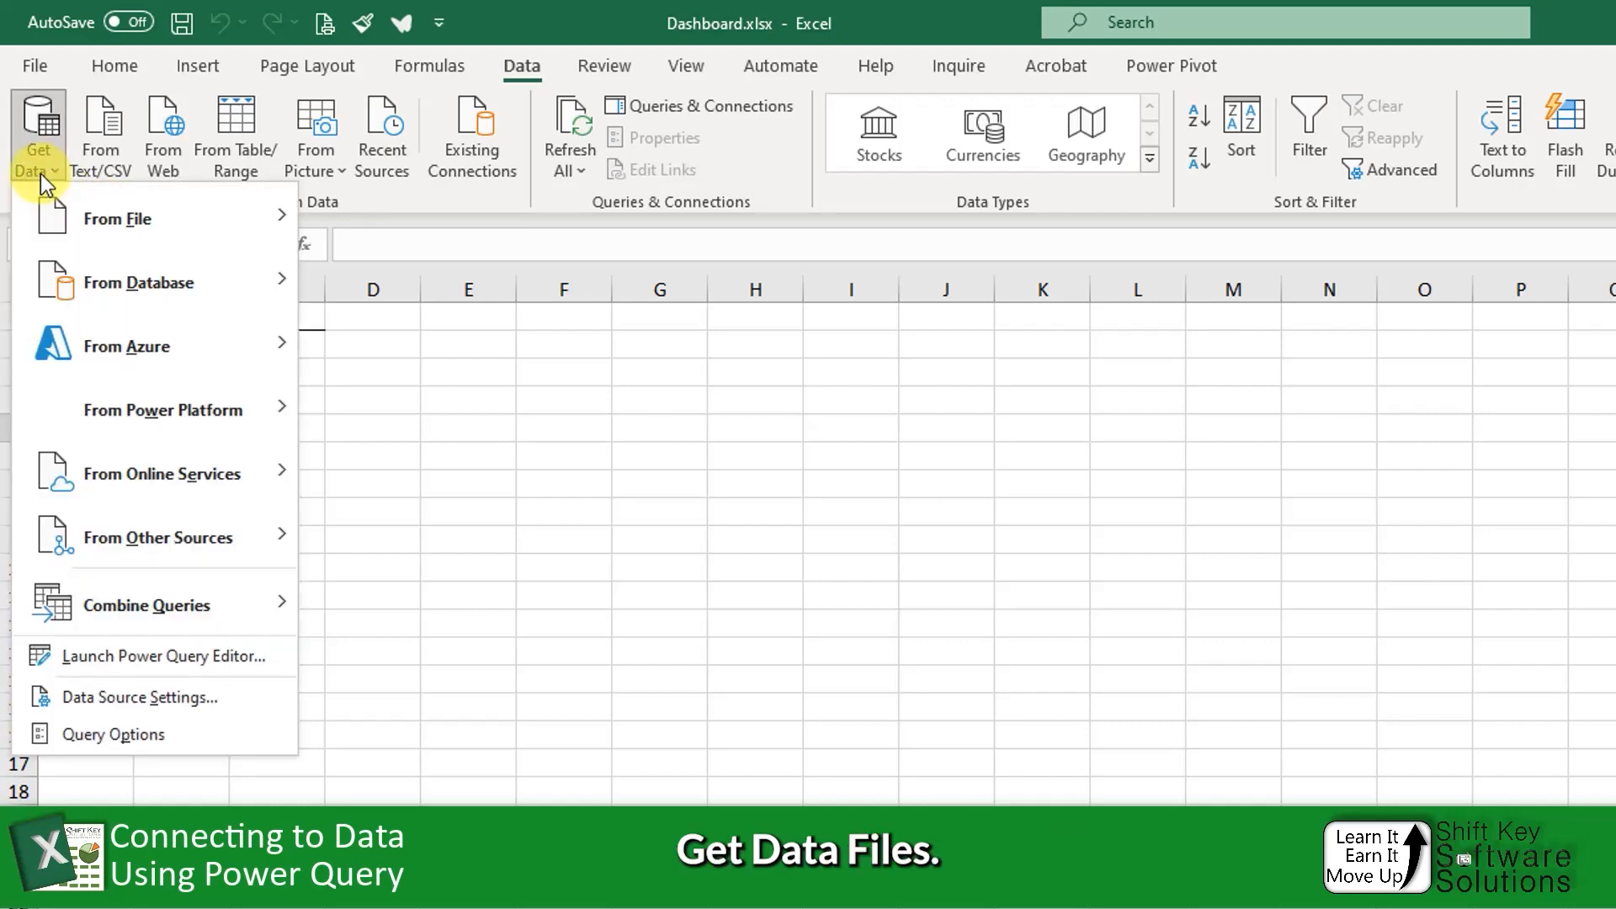
{"action": "mouse_move", "coordinate": [161, 207]}
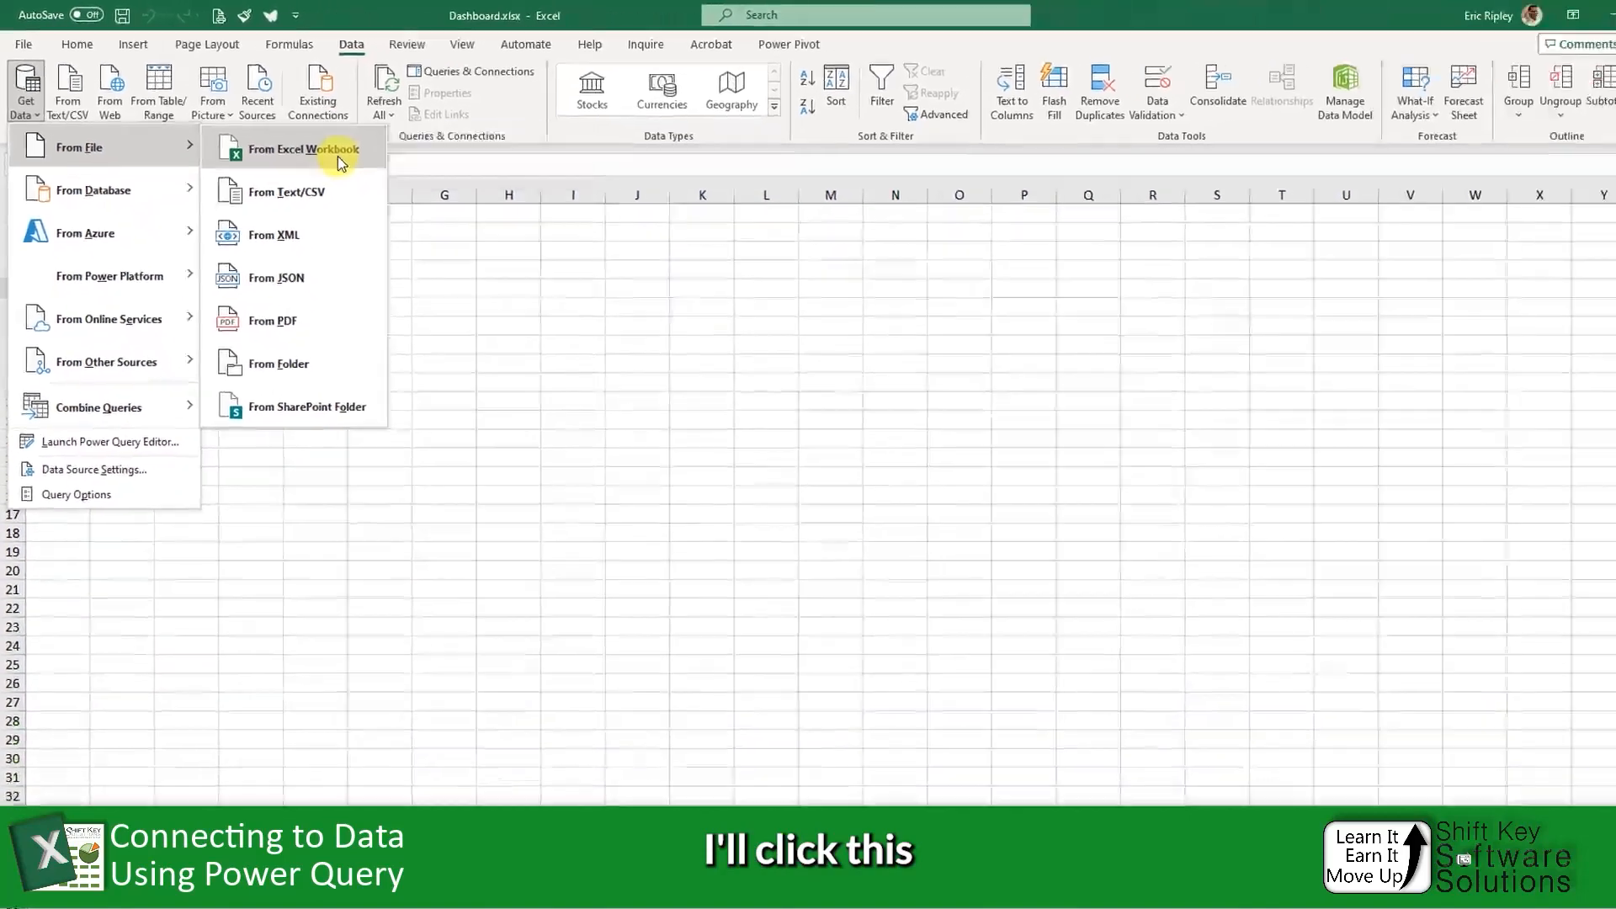
{"action": "left_click", "coordinate": [502, 233]}
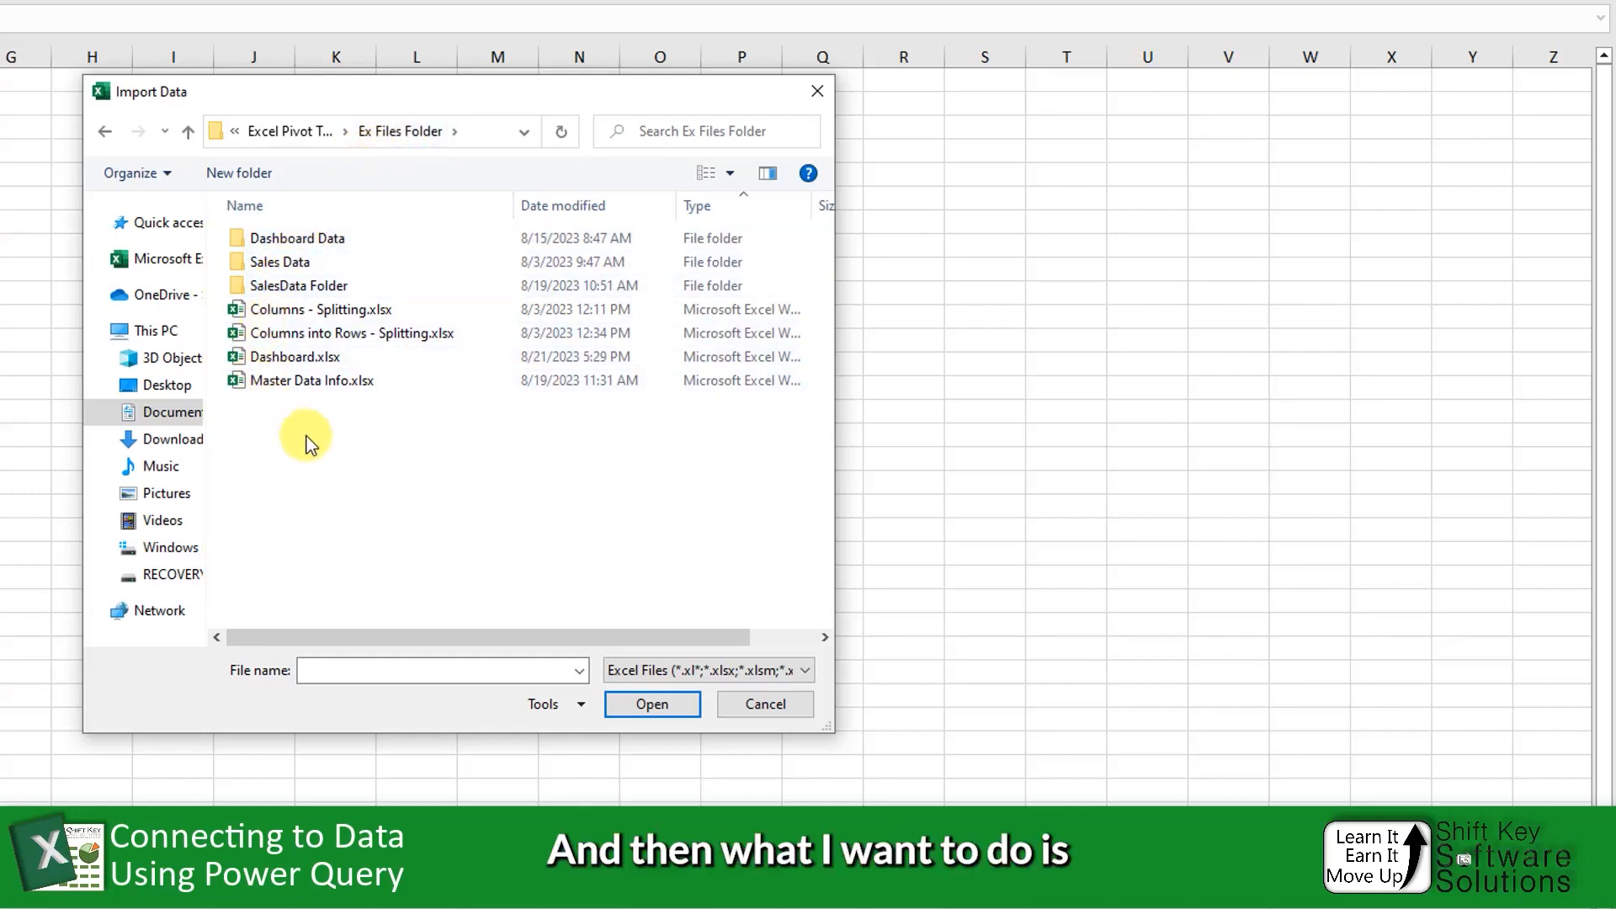
{"action": "left_click", "coordinate": [285, 384]}
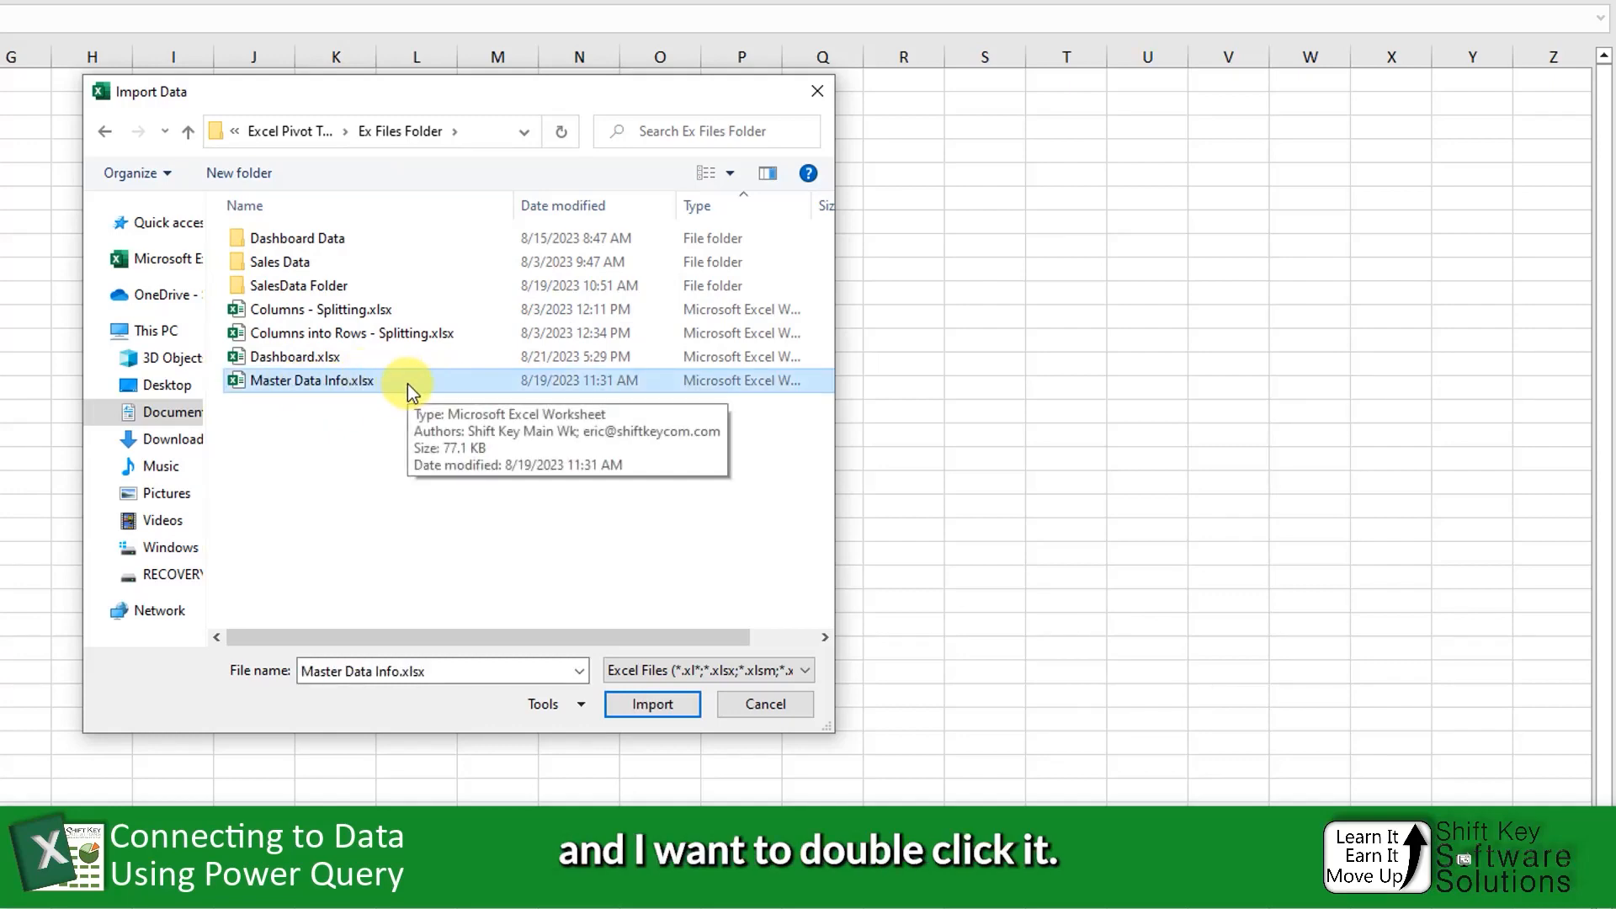
{"action": "double_click", "coordinate": [407, 384]}
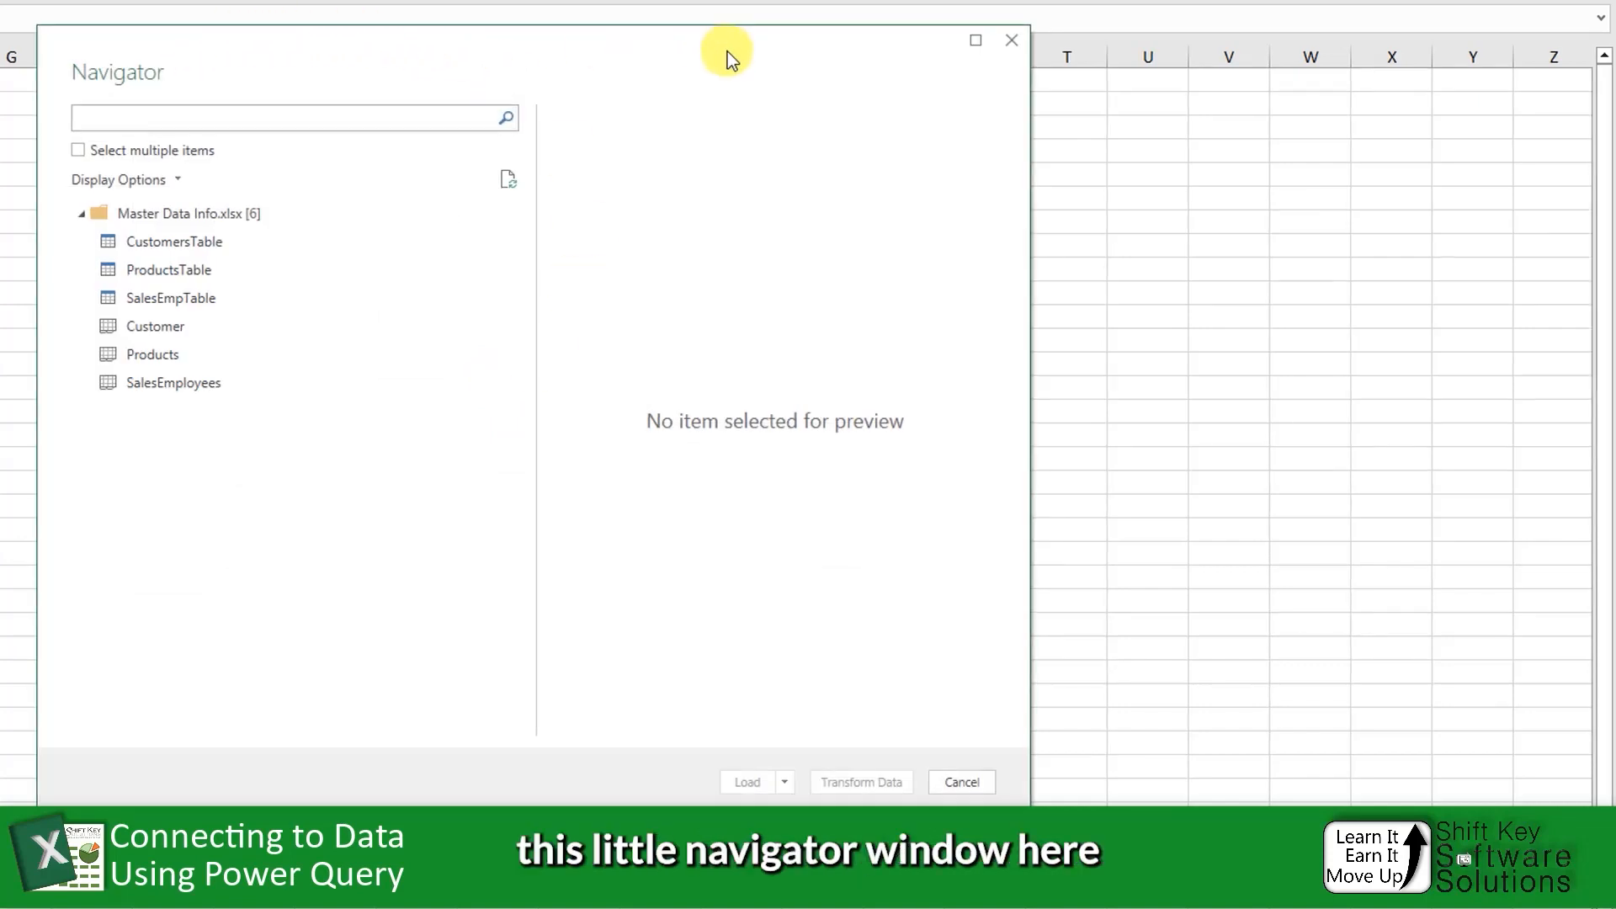
- Preview CustomersTable and ProductsTable, then select the whole Master Data Info.xlsx workbook as the source and open it for transforming
{"action": "left_click_drag", "start_coordinate": [418, 27], "coordinate": [352, 36]}
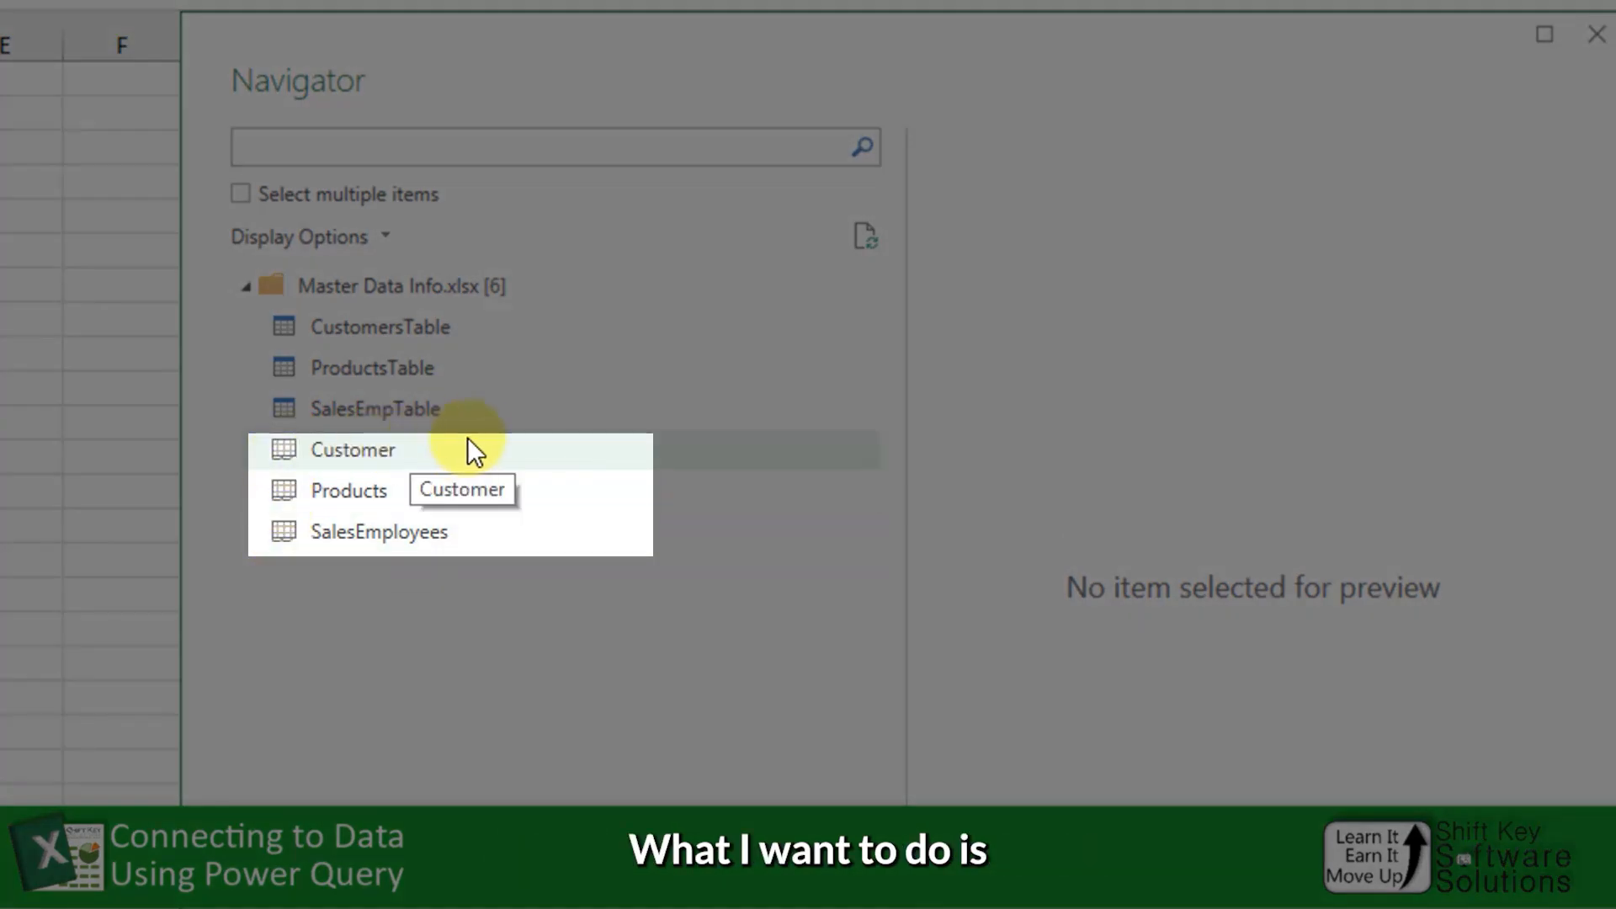
{"action": "left_click", "coordinate": [462, 331]}
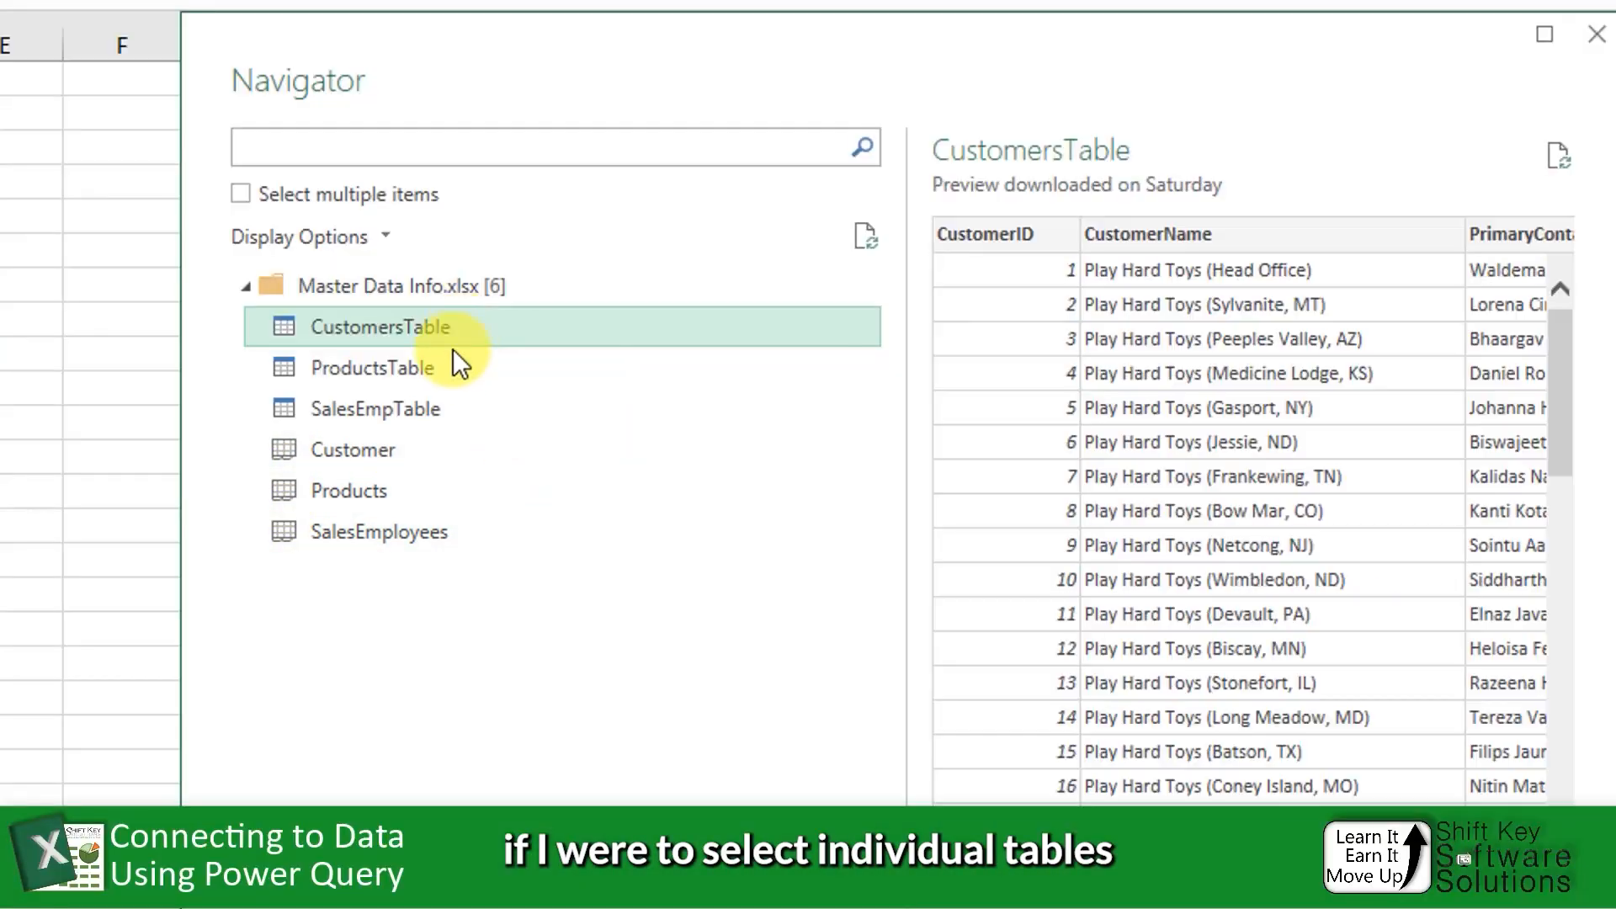
{"action": "left_click", "coordinate": [451, 369]}
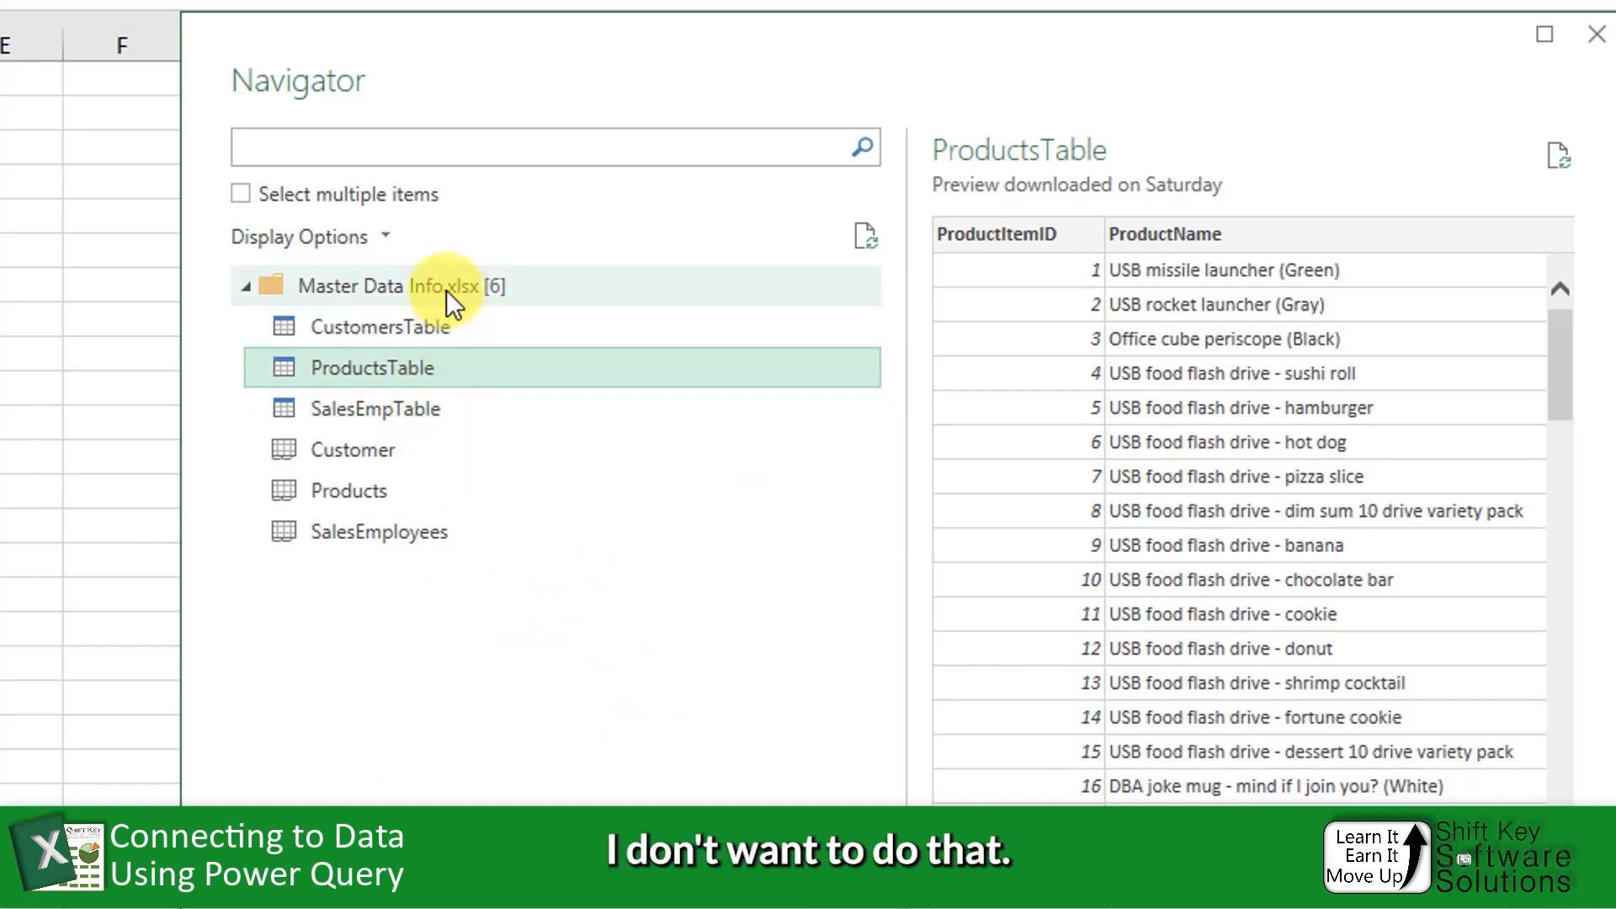
{"action": "left_click", "coordinate": [380, 286]}
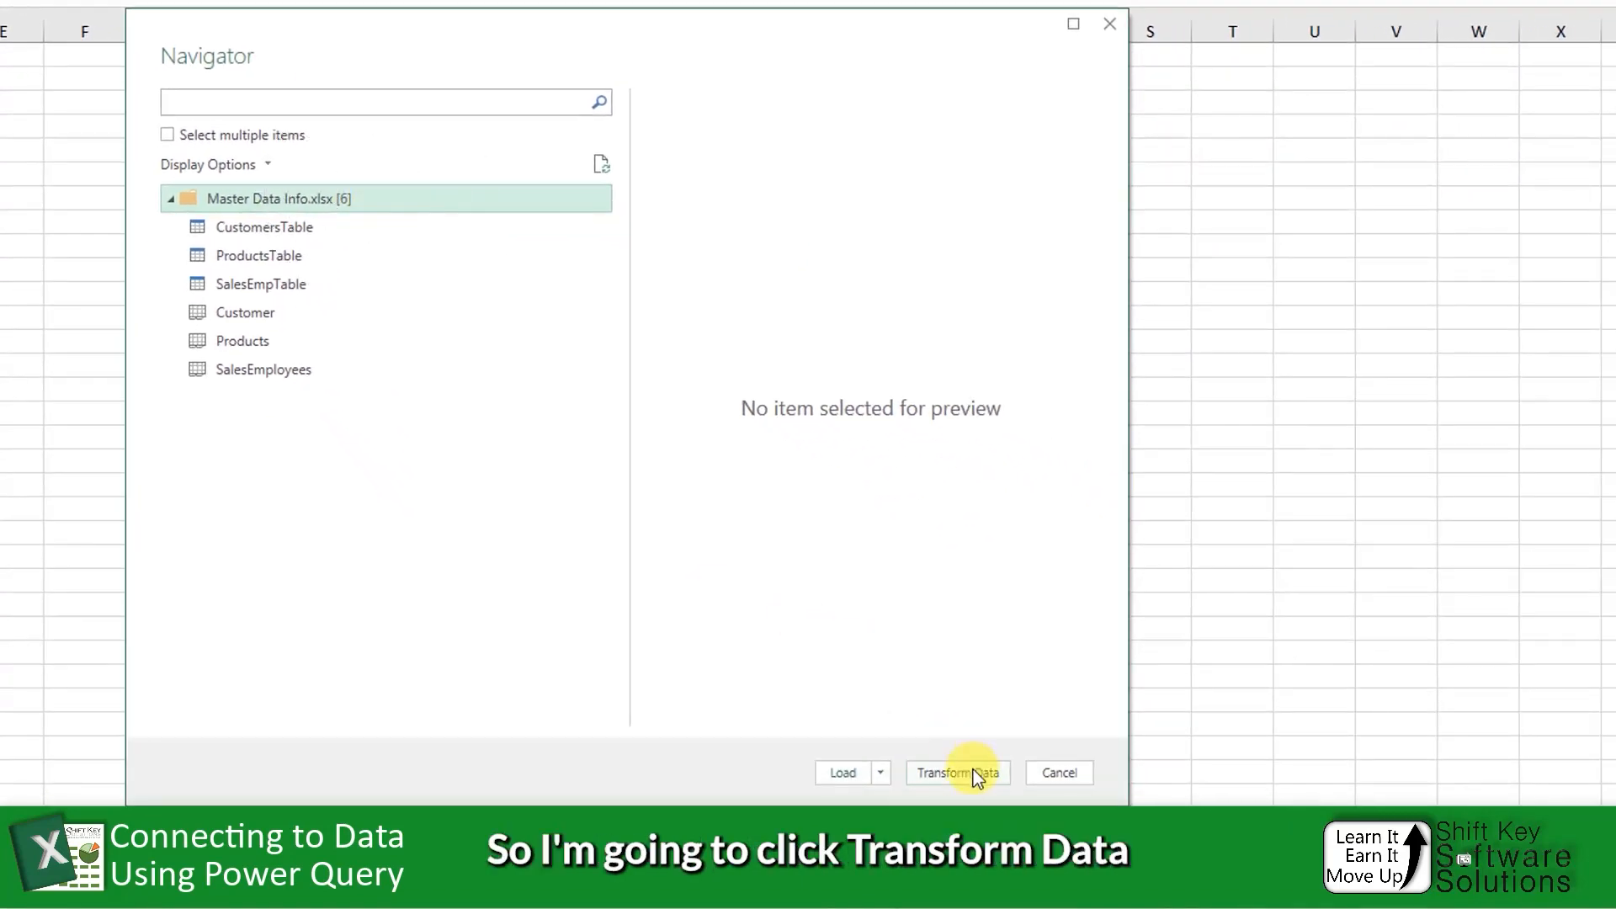
{"action": "left_click", "coordinate": [973, 769]}
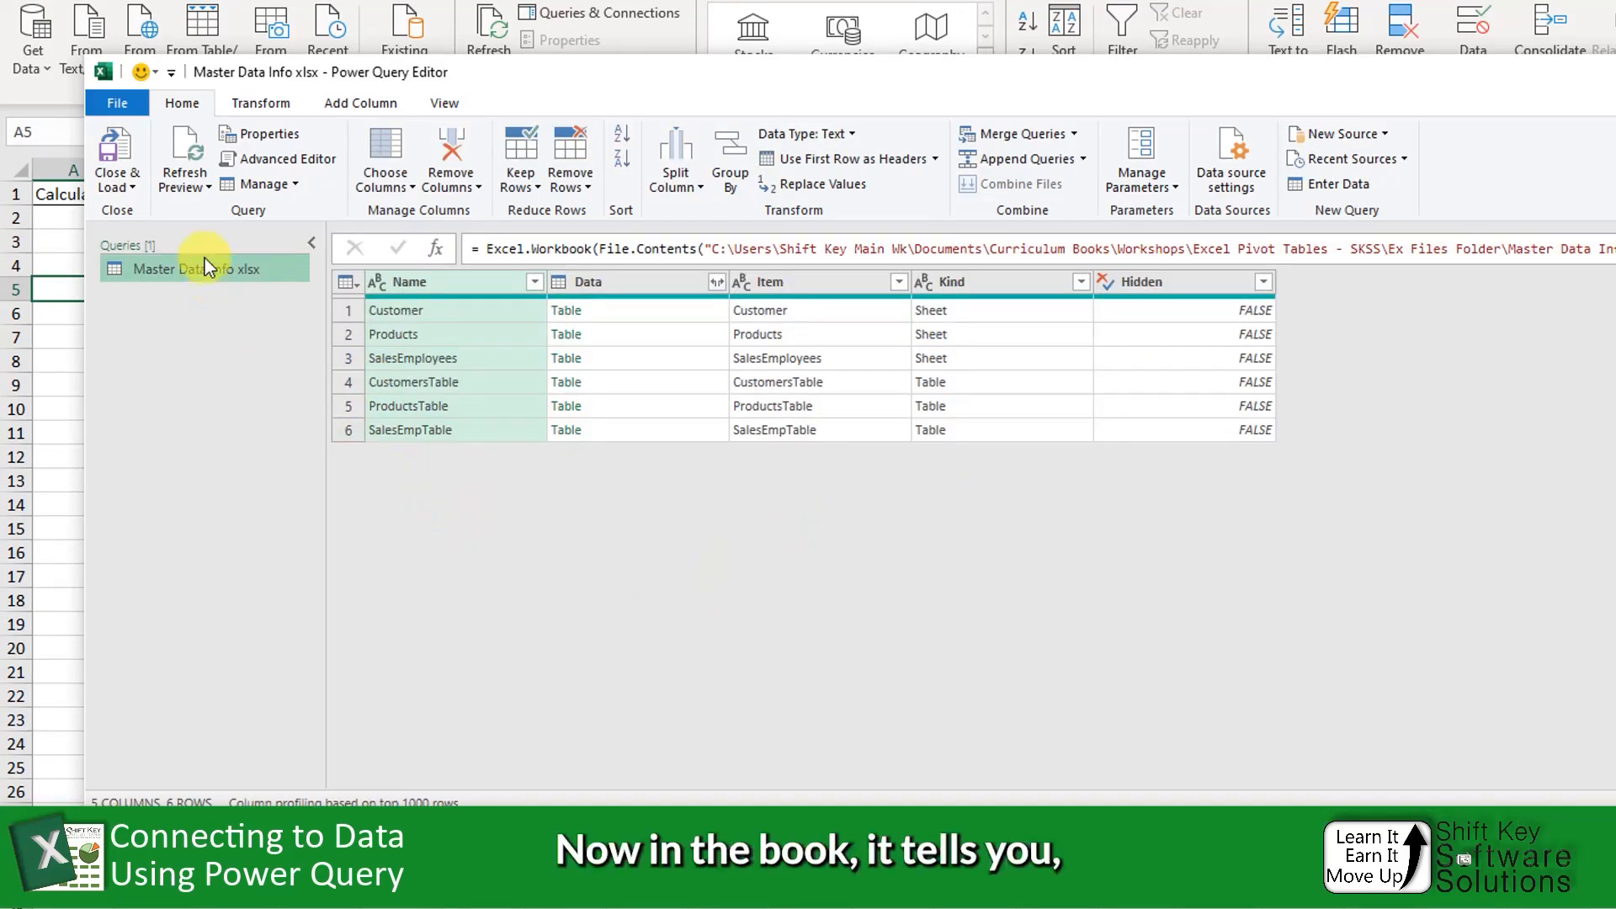
- Rename the Master Data Info xlsx query as MasterDataConnection
{"action": "left_click", "coordinate": [123, 183]}
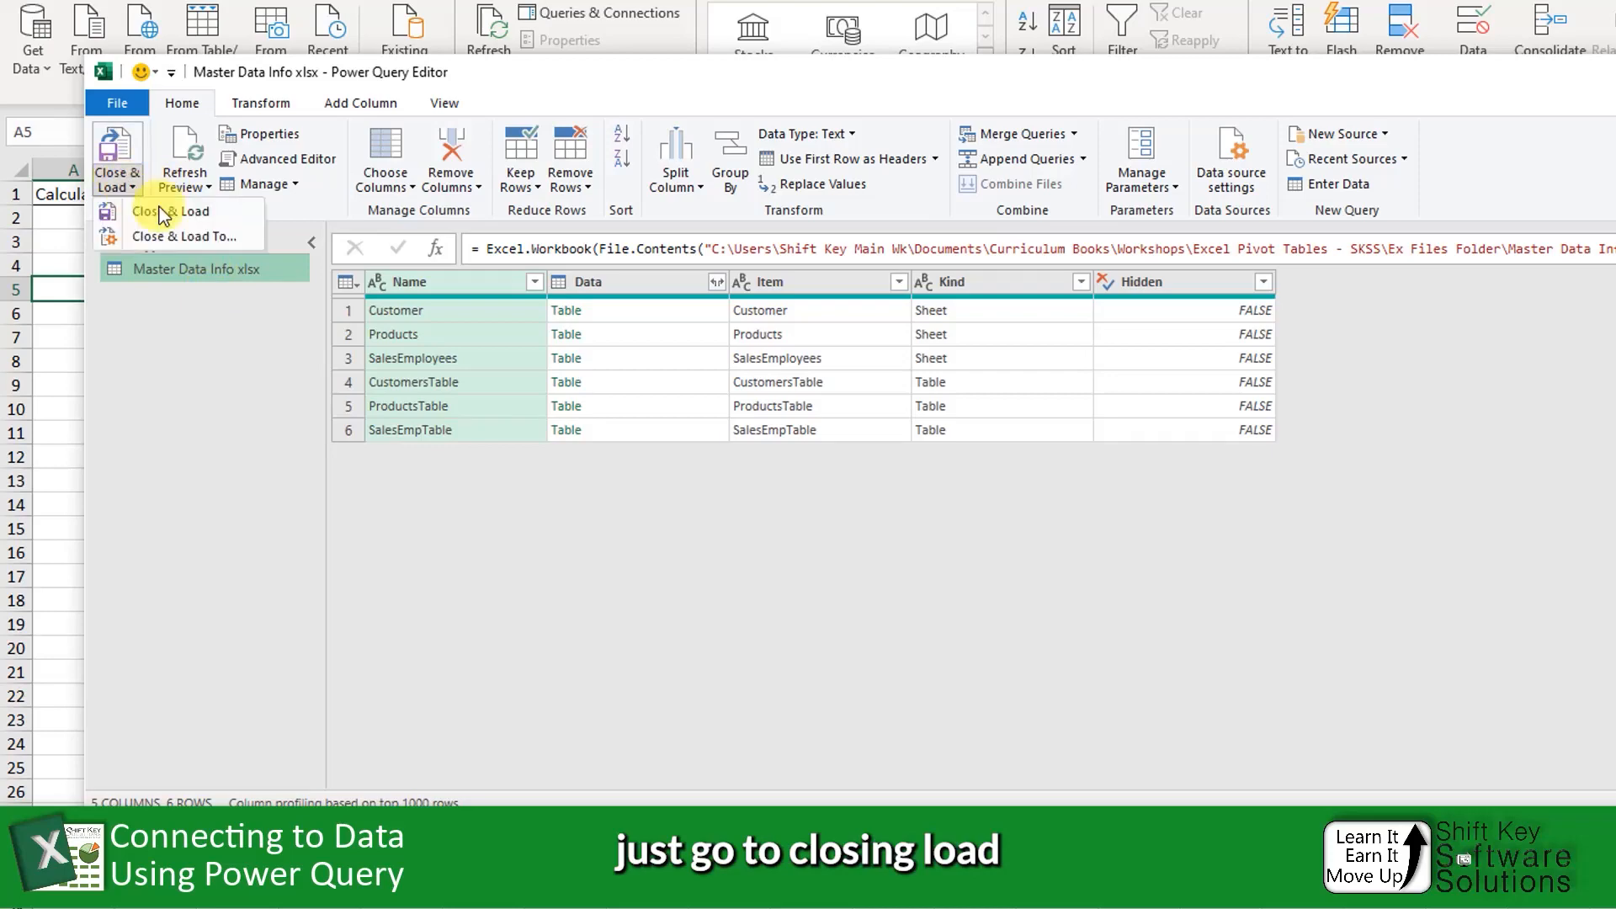
{"action": "left_click", "coordinate": [204, 239]}
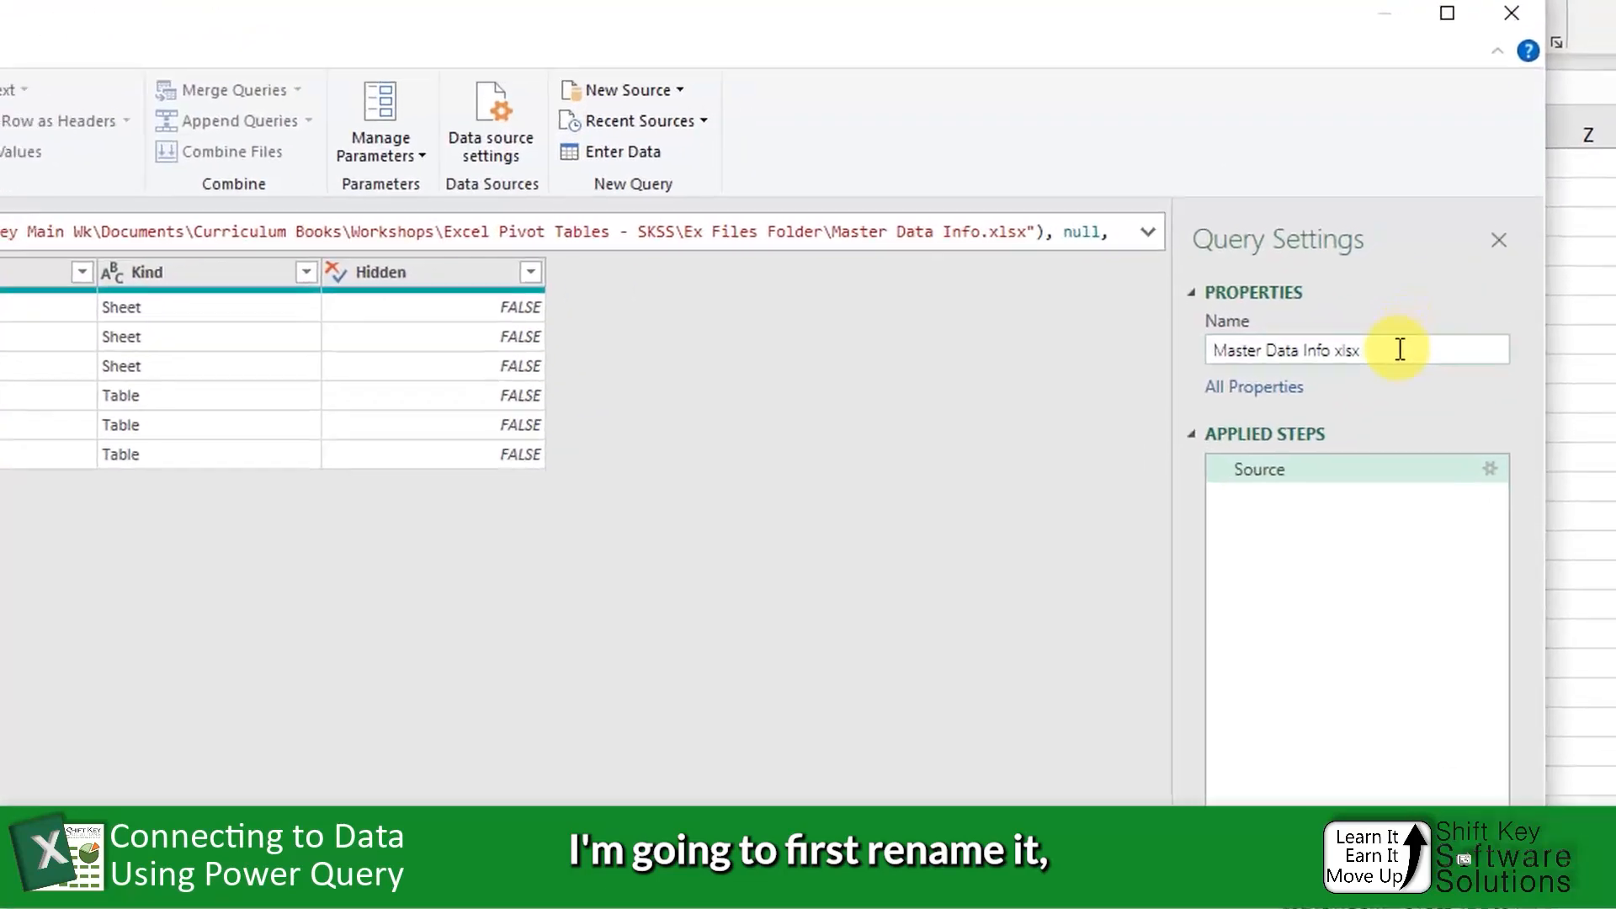
{"action": "left_click", "coordinate": [1476, 223]}
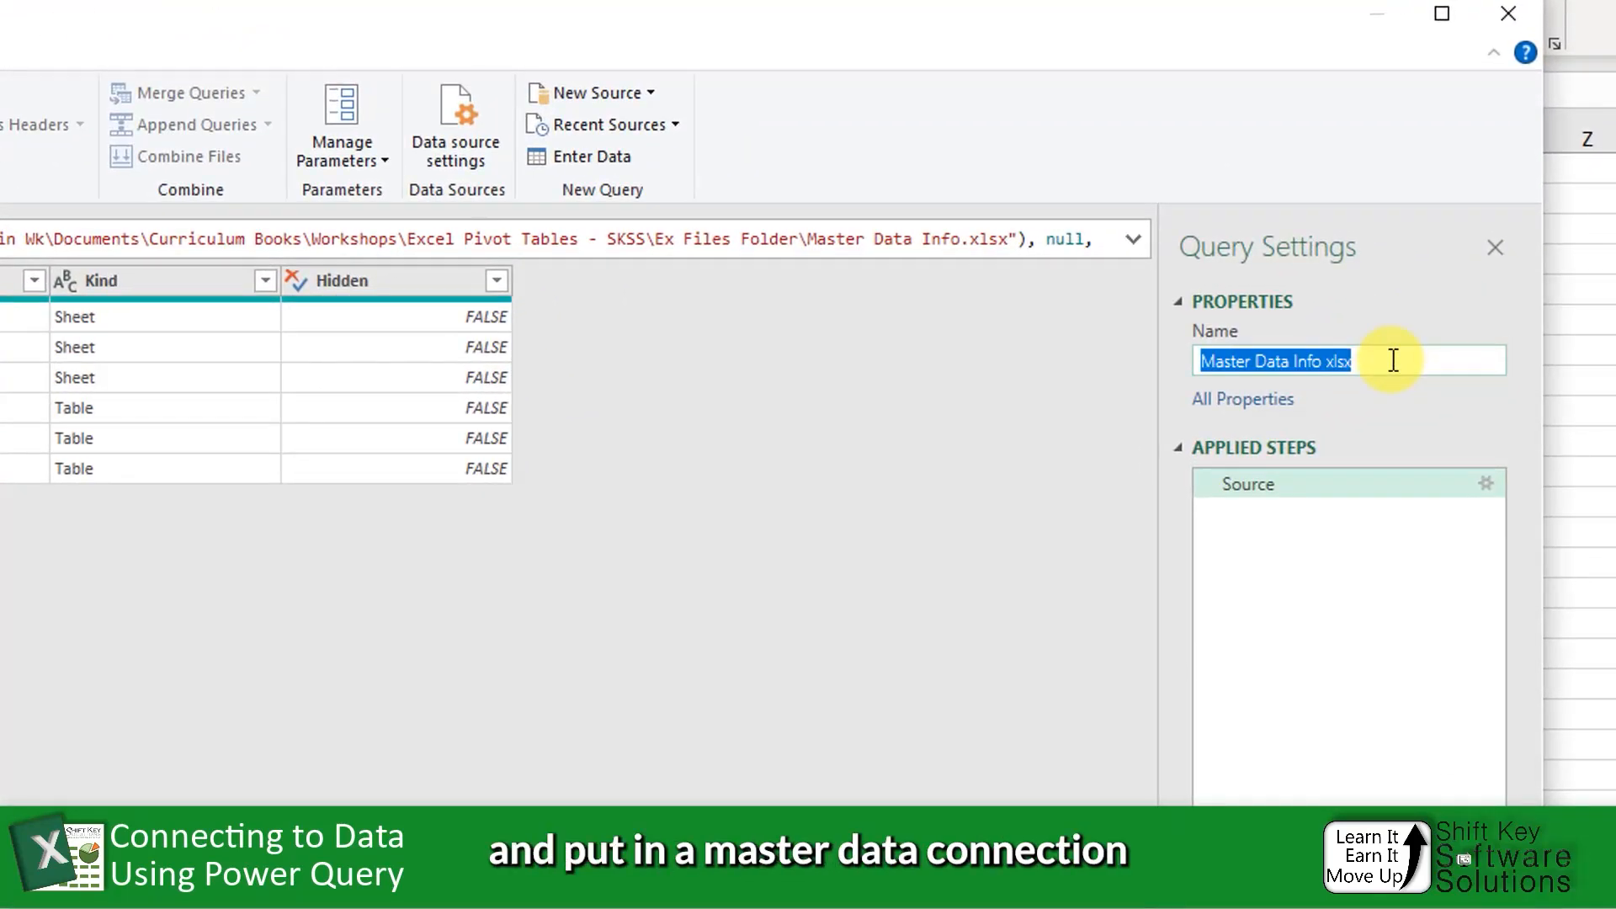
{"action": "type", "text": "MasterDataConnection"}
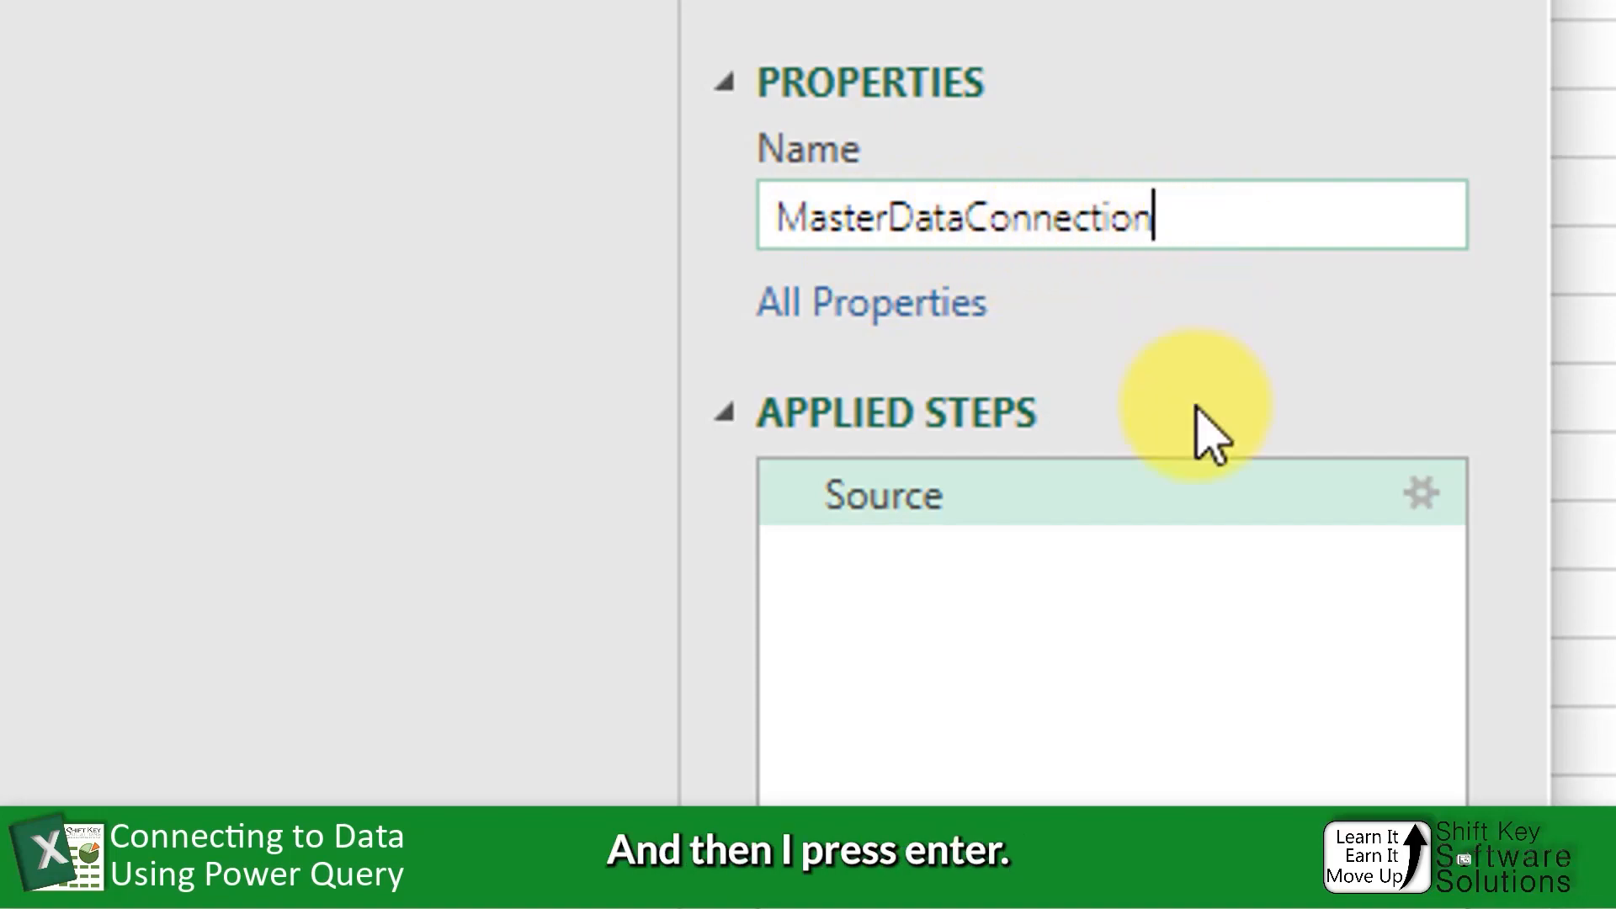
{"action": "key", "text": "Return"}
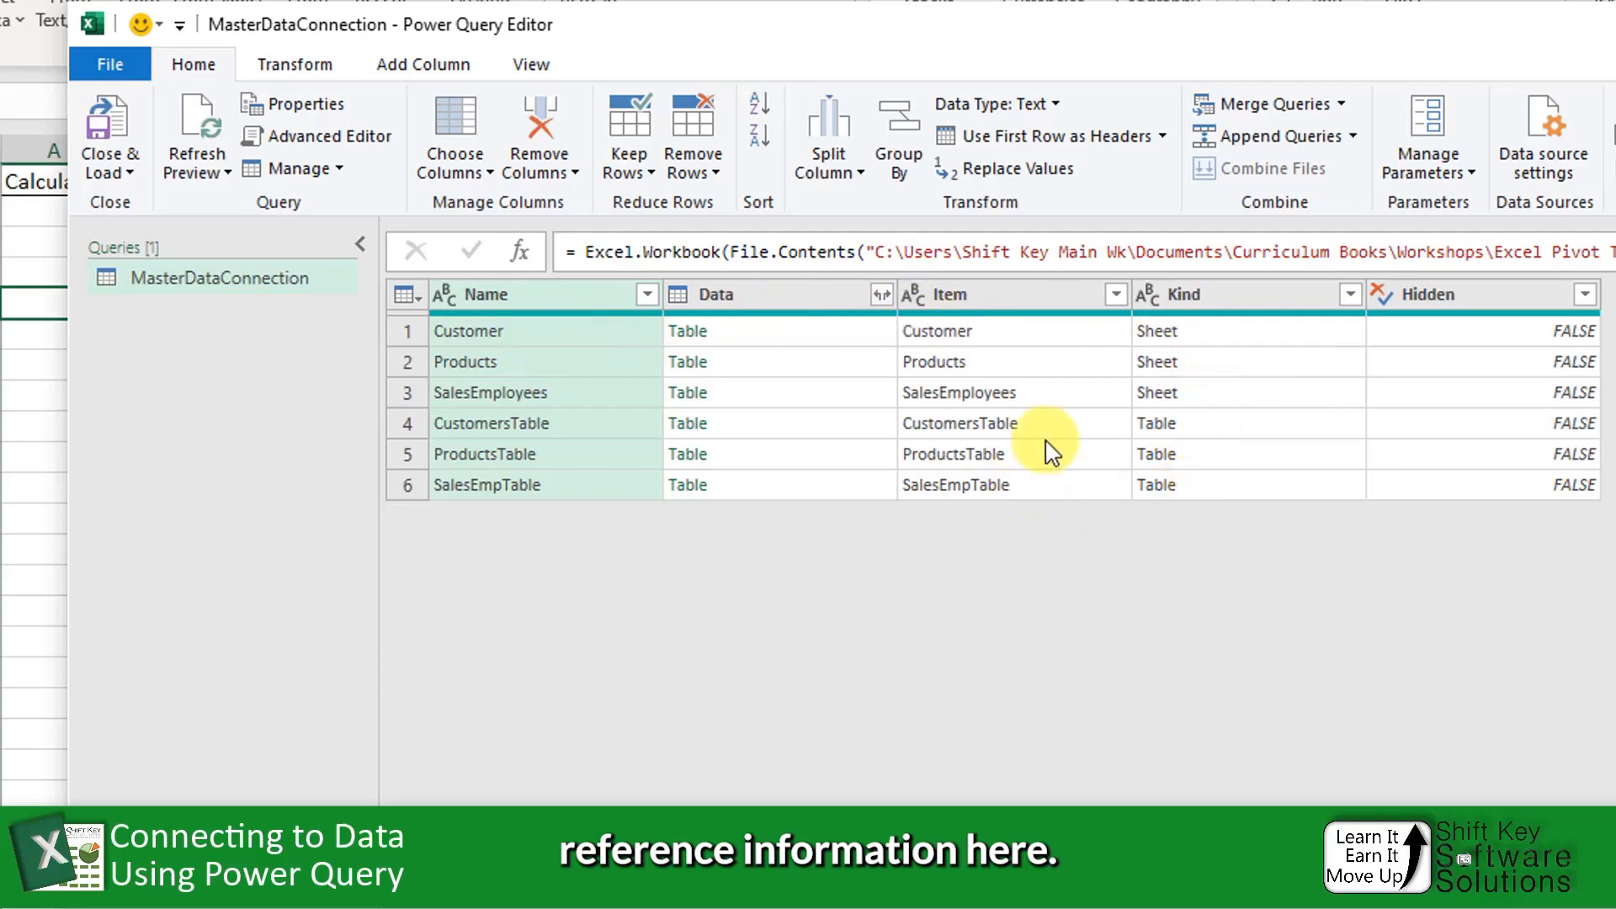
- Create a reference to the MasterDataConnection query and name the new query MasterProducts
{"action": "left_click", "coordinate": [1210, 299]}
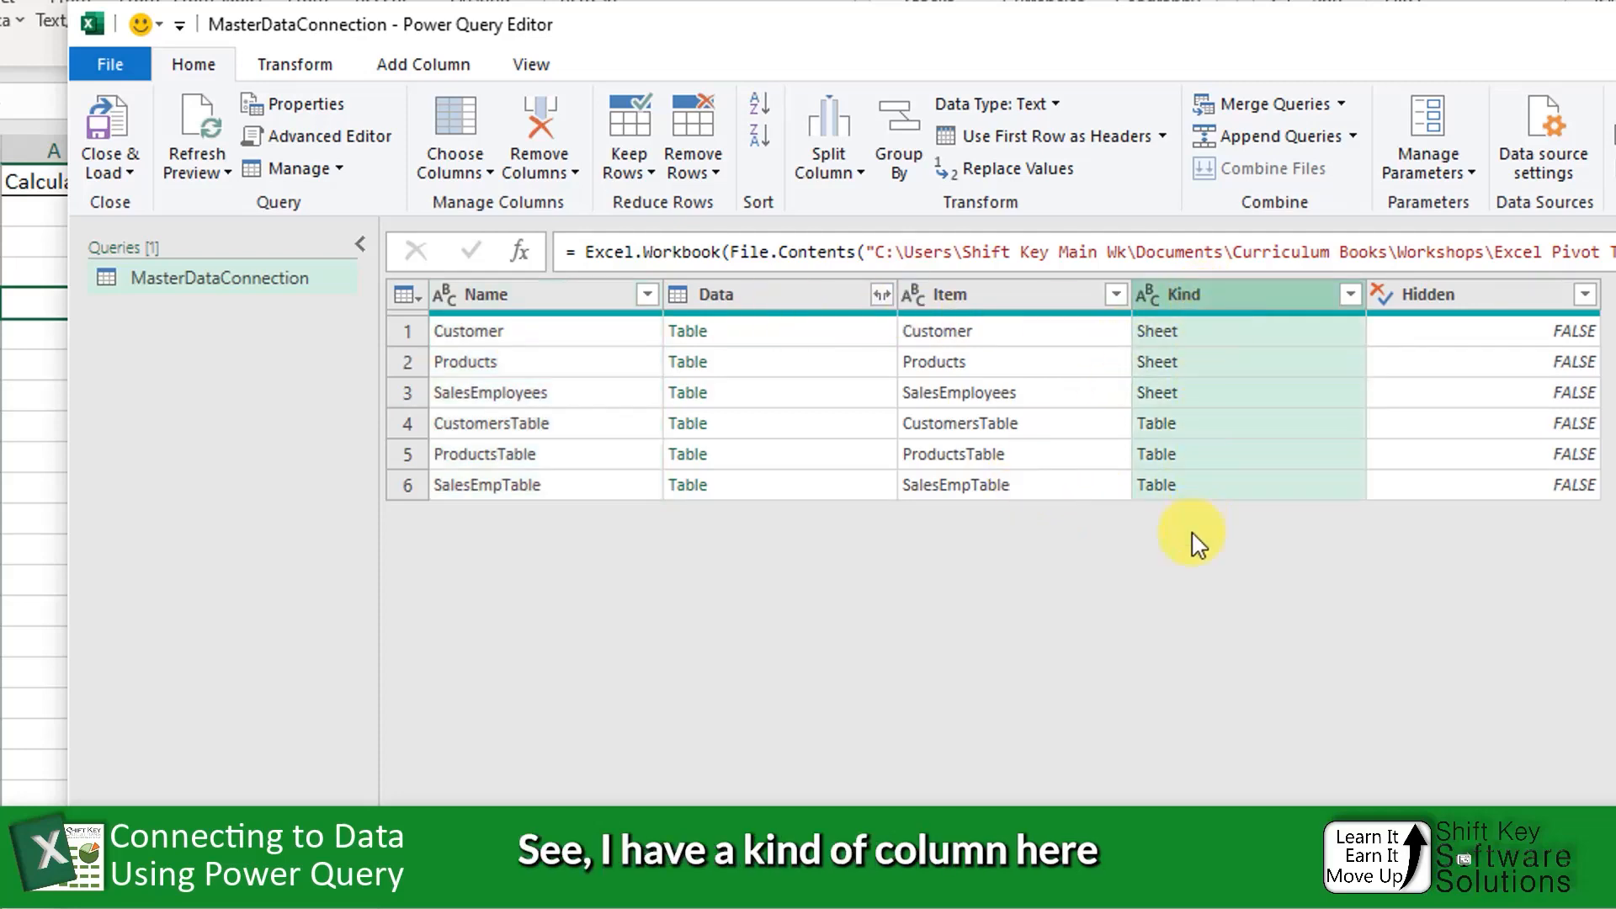
{"action": "left_click", "coordinate": [1201, 333]}
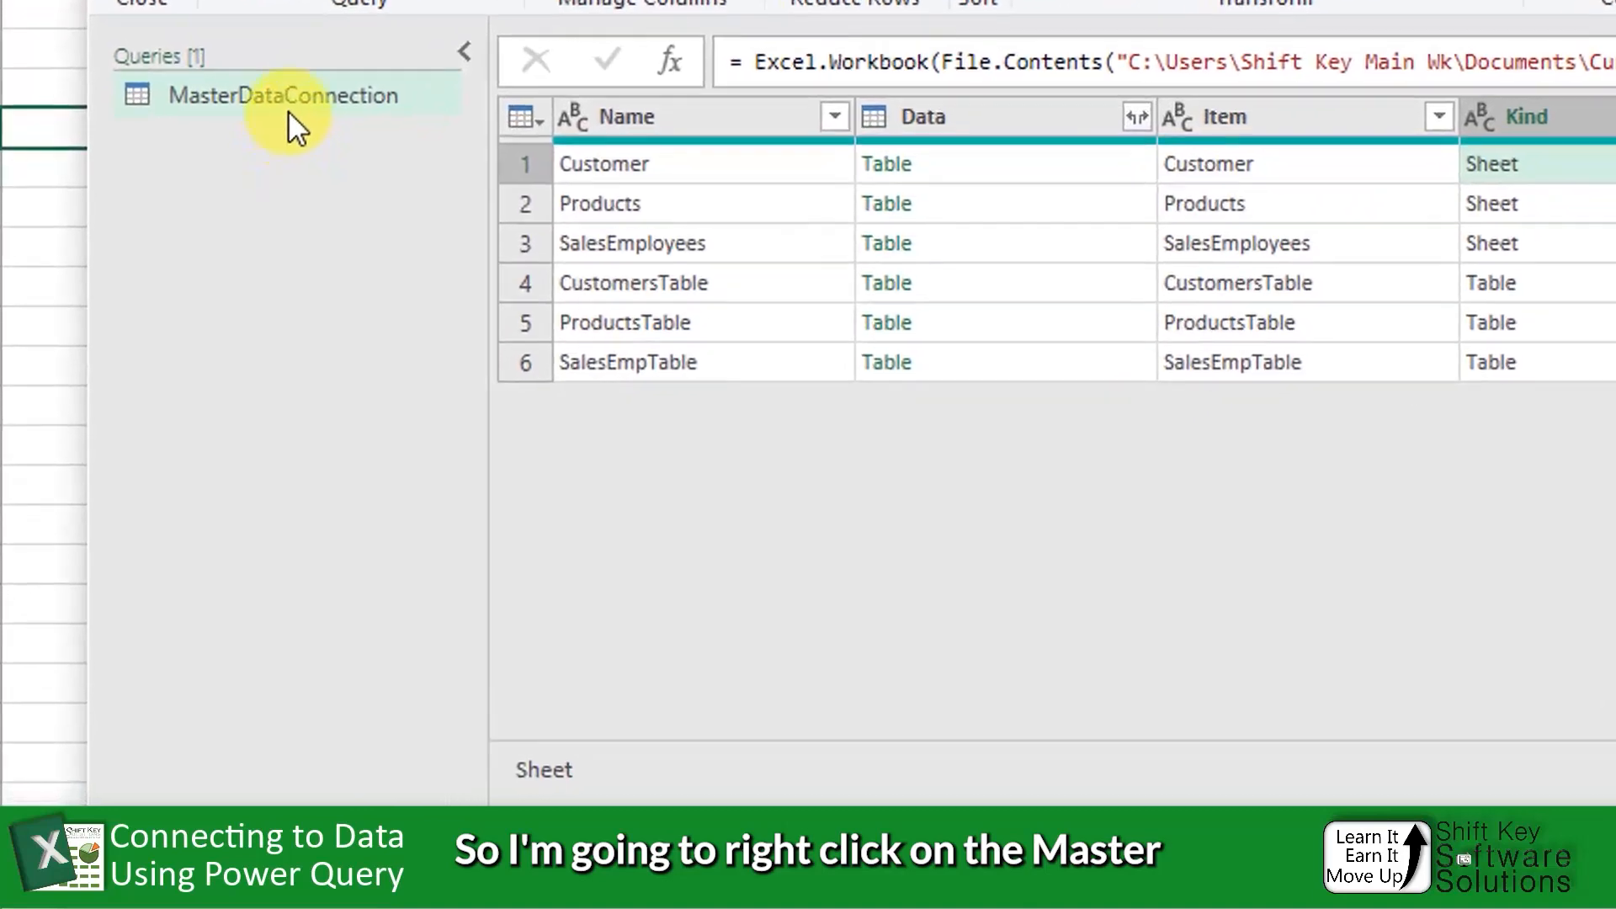
{"action": "right_click", "coordinate": [288, 103]}
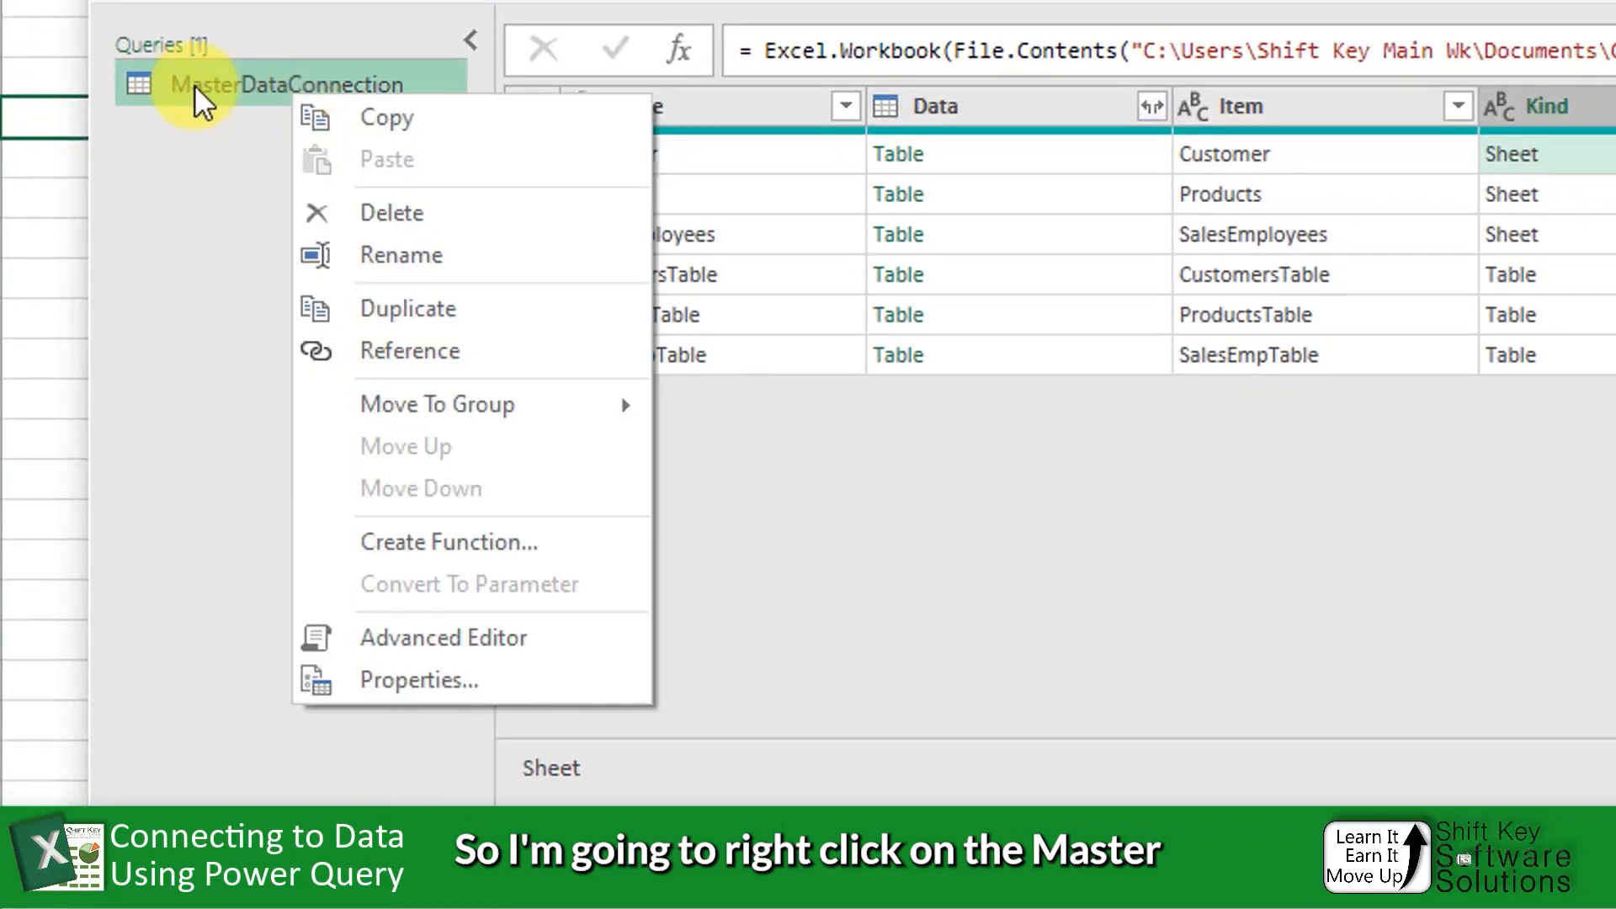
{"action": "left_click", "coordinate": [544, 356]}
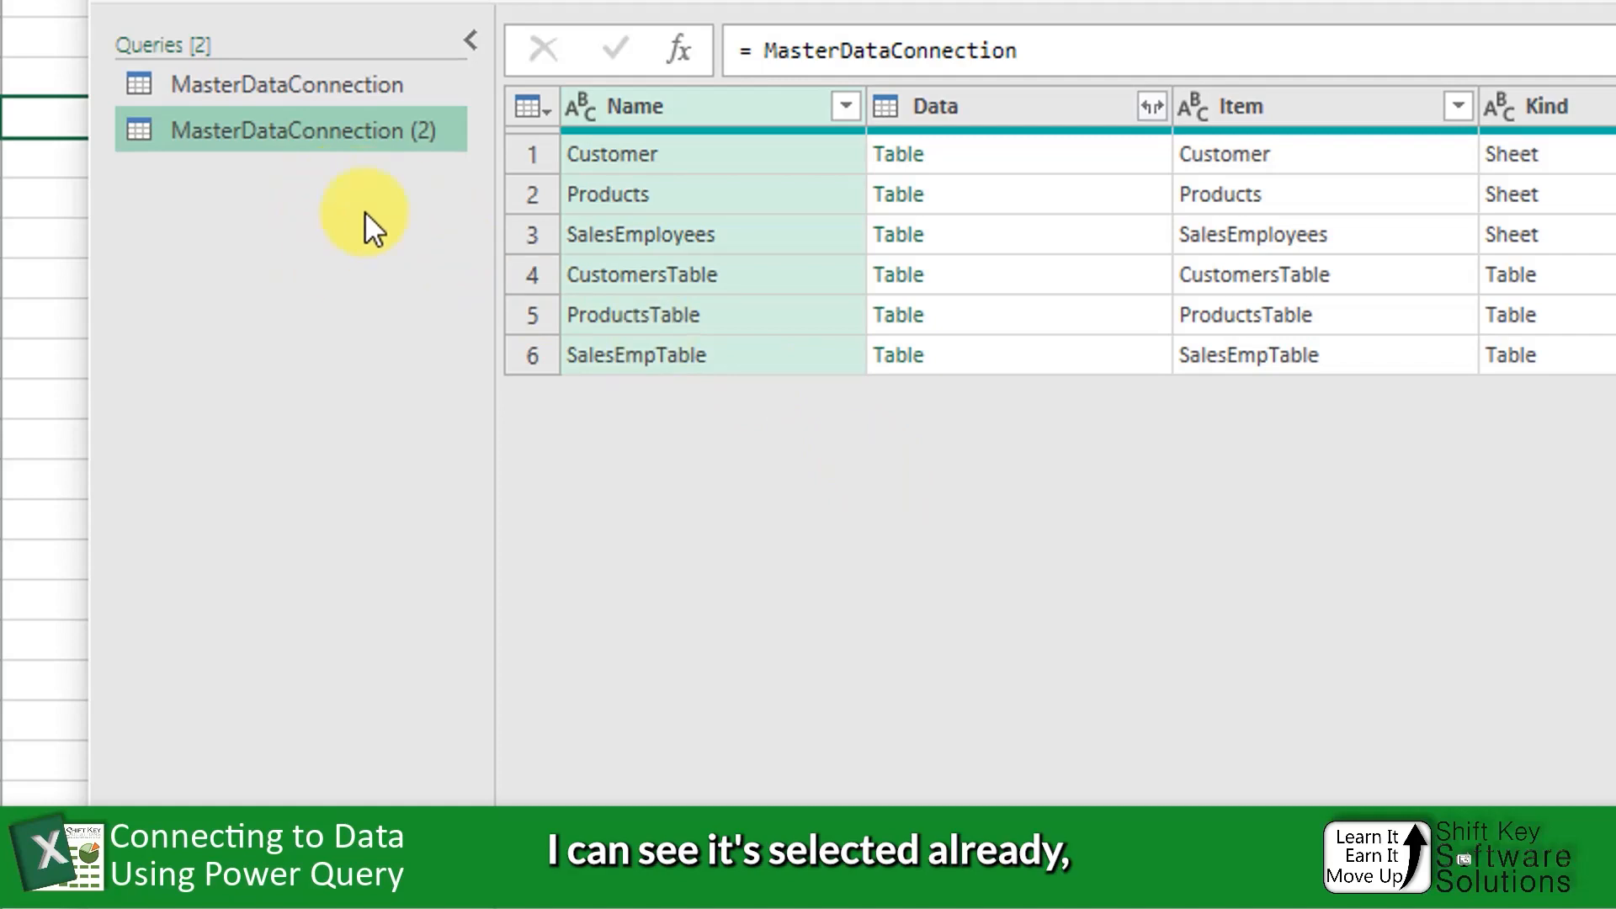
{"action": "key", "text": "F2"}
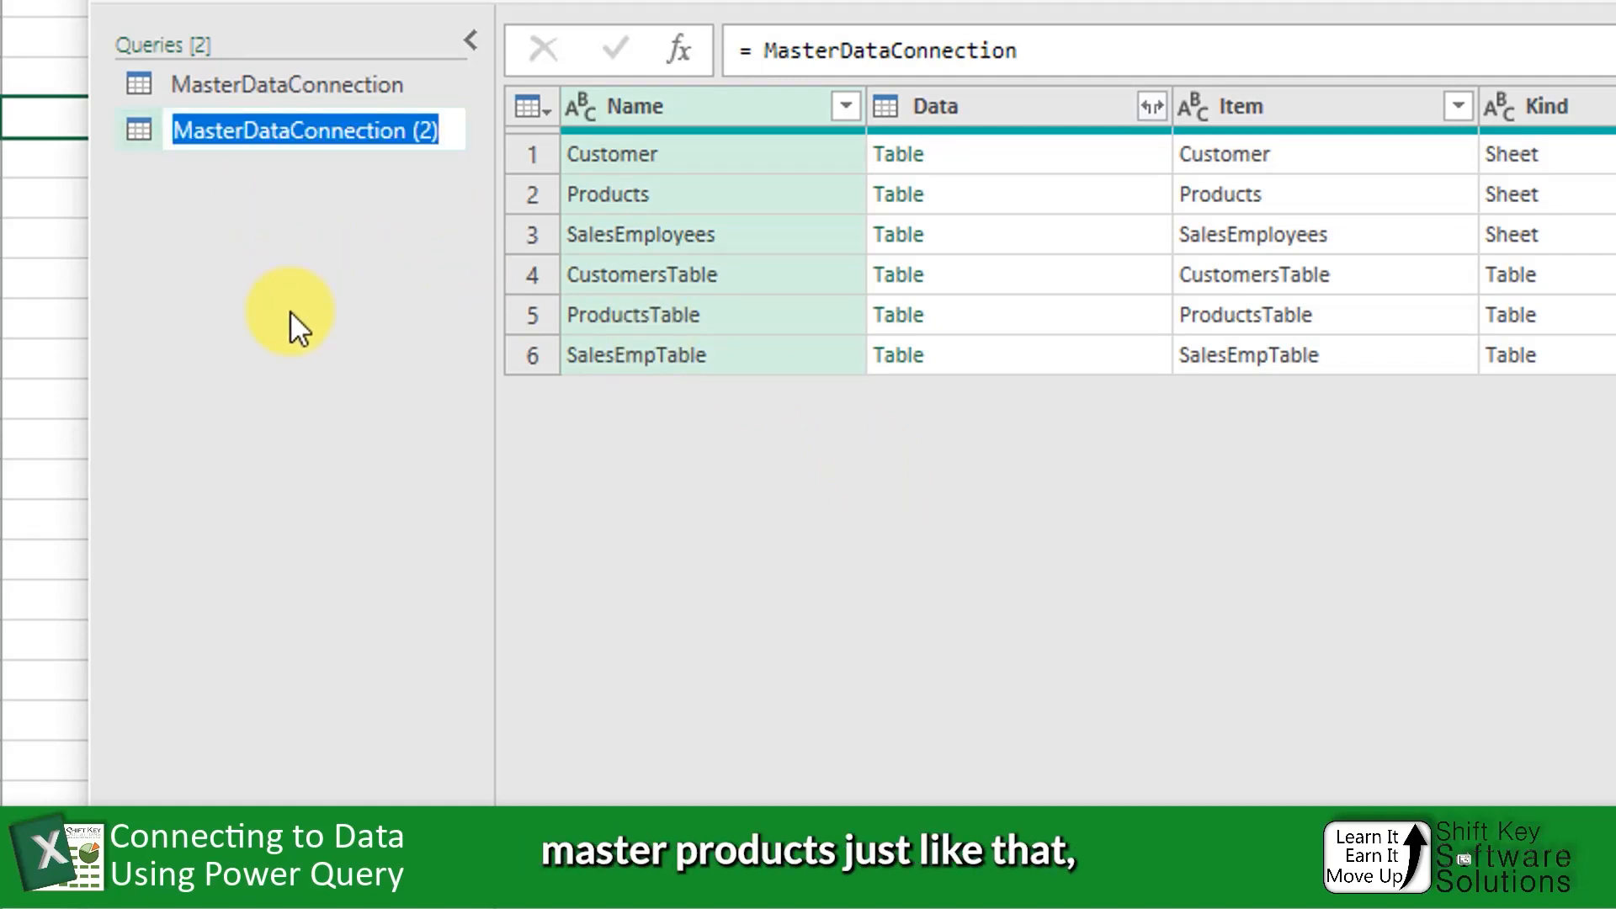
{"action": "type", "text": "MasterProducts"}
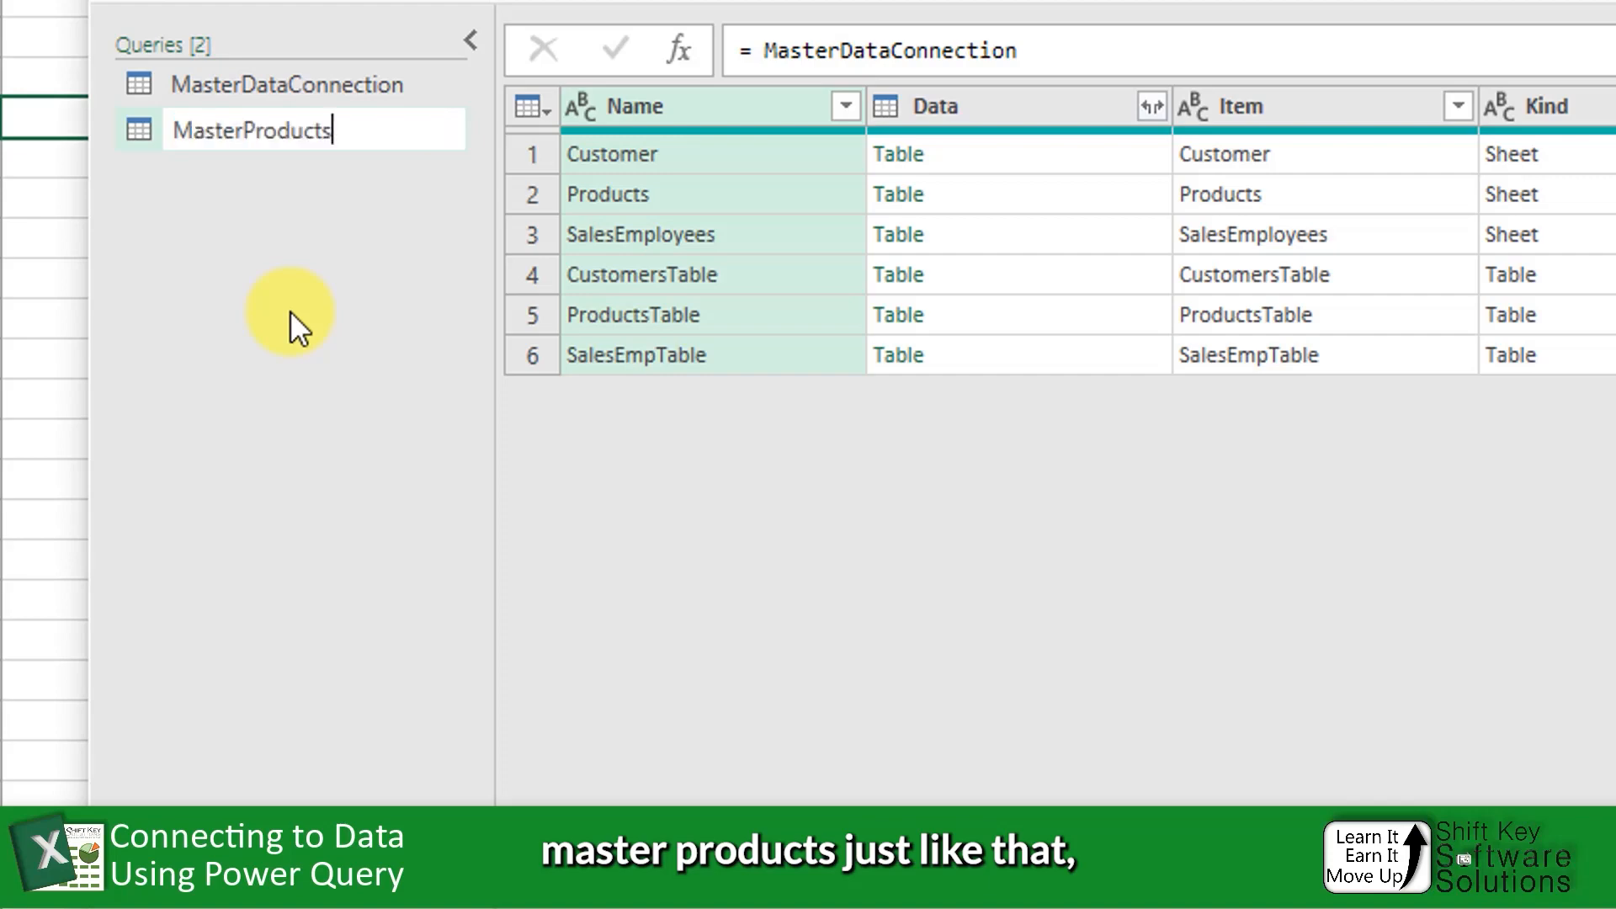
{"action": "key", "text": "Return"}
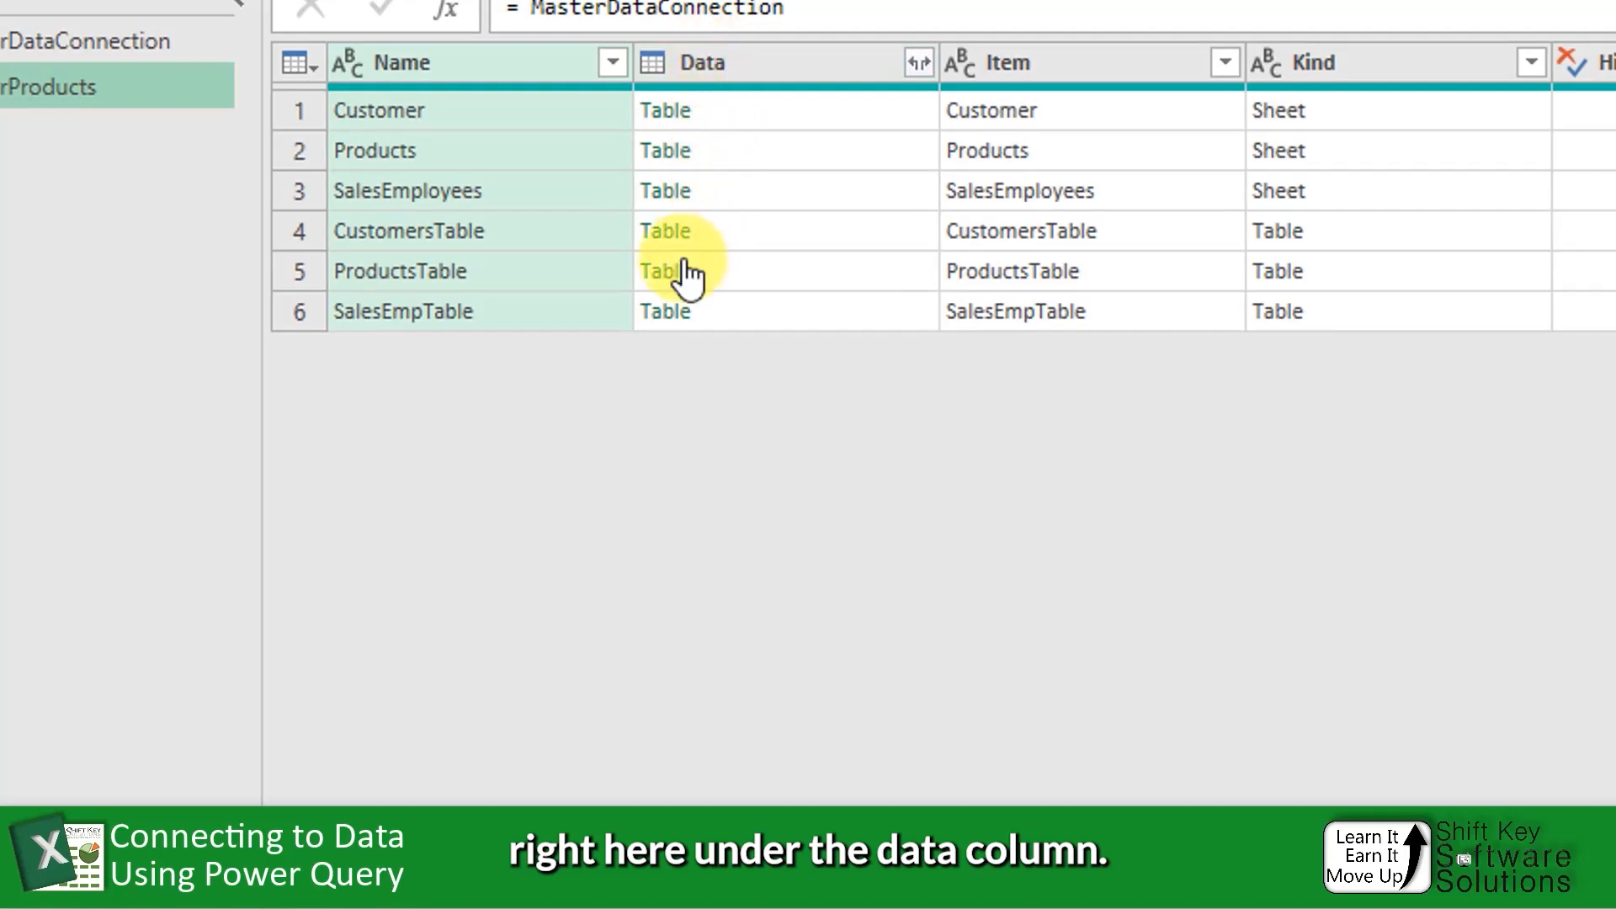
- Drill into the ProductsTable data in the MasterProducts query and review the query's Source step
{"action": "left_click", "coordinate": [686, 274]}
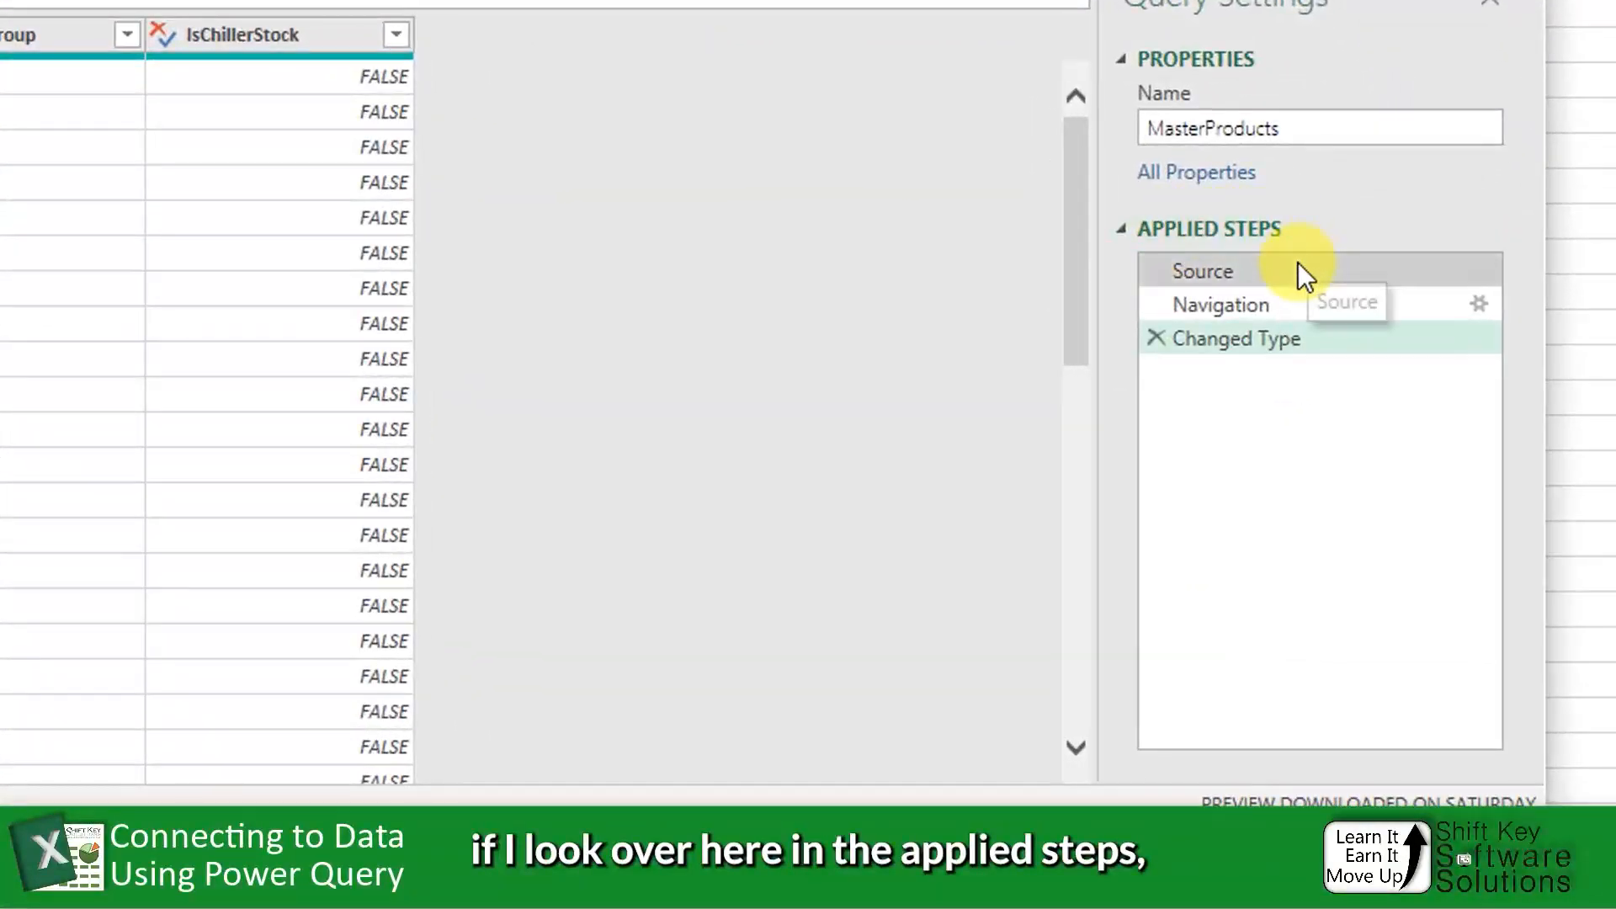
{"action": "left_click", "coordinate": [1252, 268]}
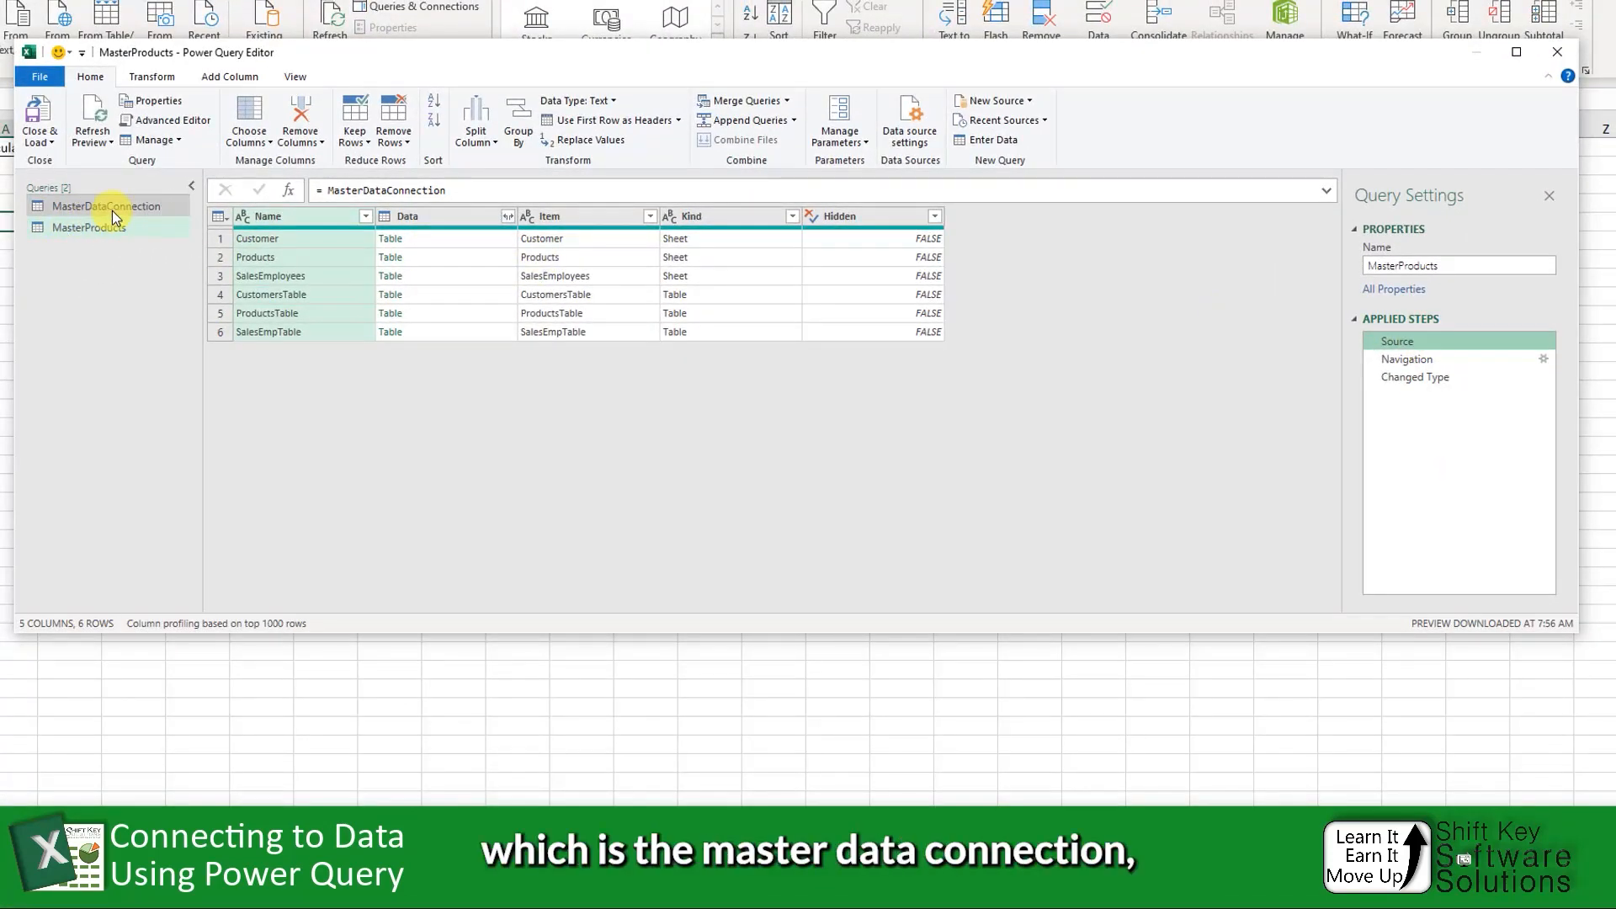
- Review the Navigation and Changed Type steps of the MasterProducts query and examine the data type options for the ProductName column
{"action": "left_click", "coordinate": [1413, 367]}
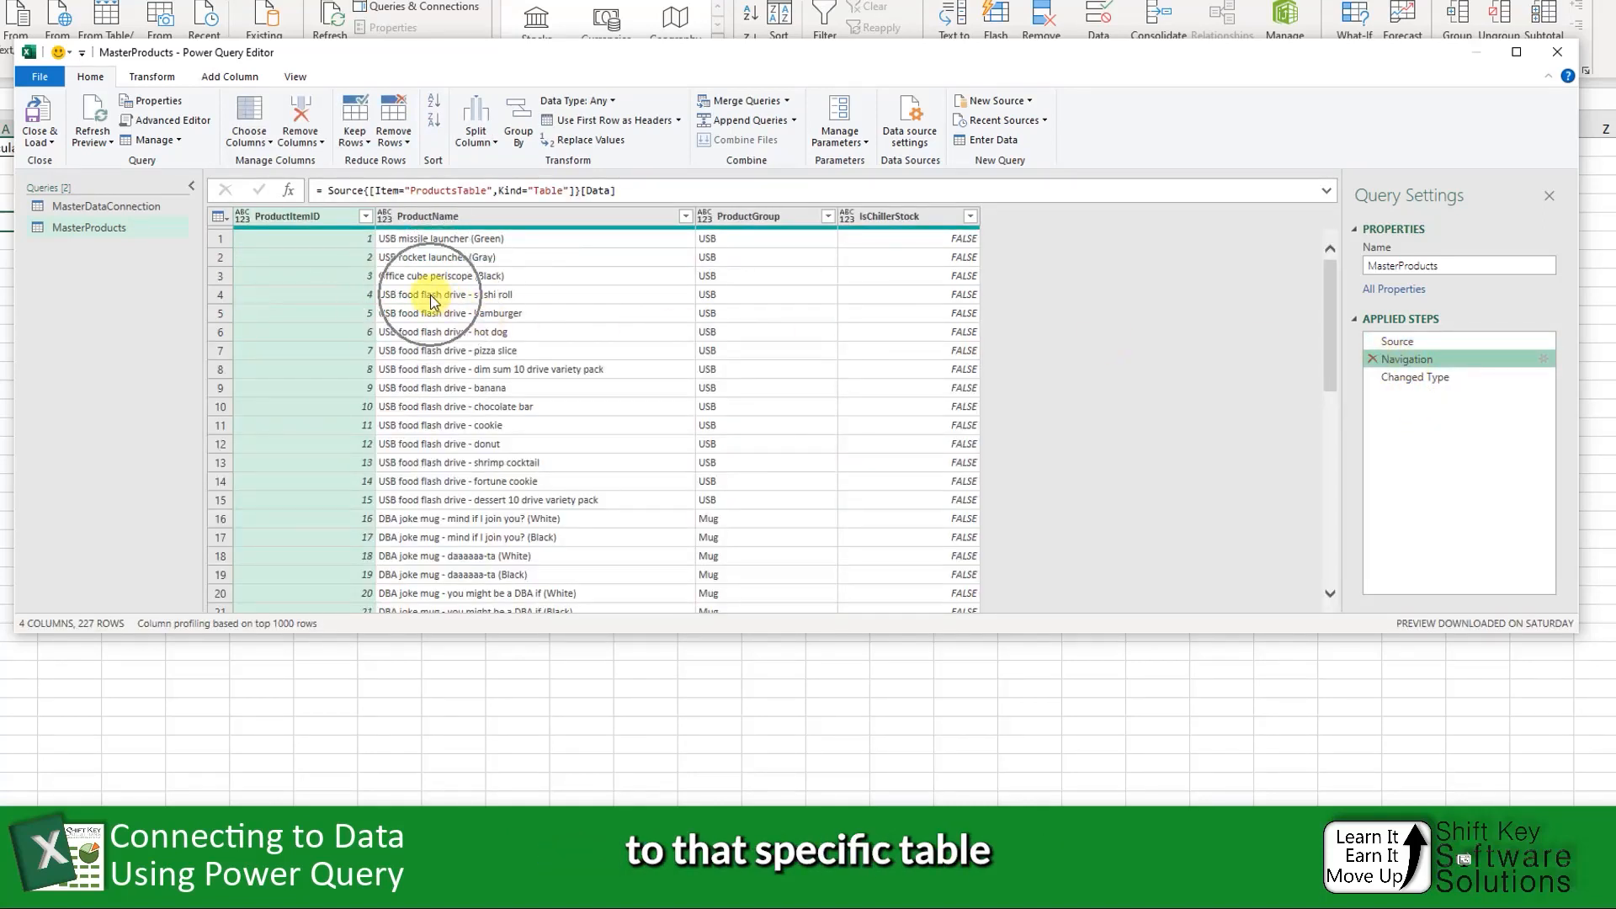
{"action": "left_click", "coordinate": [1422, 377]}
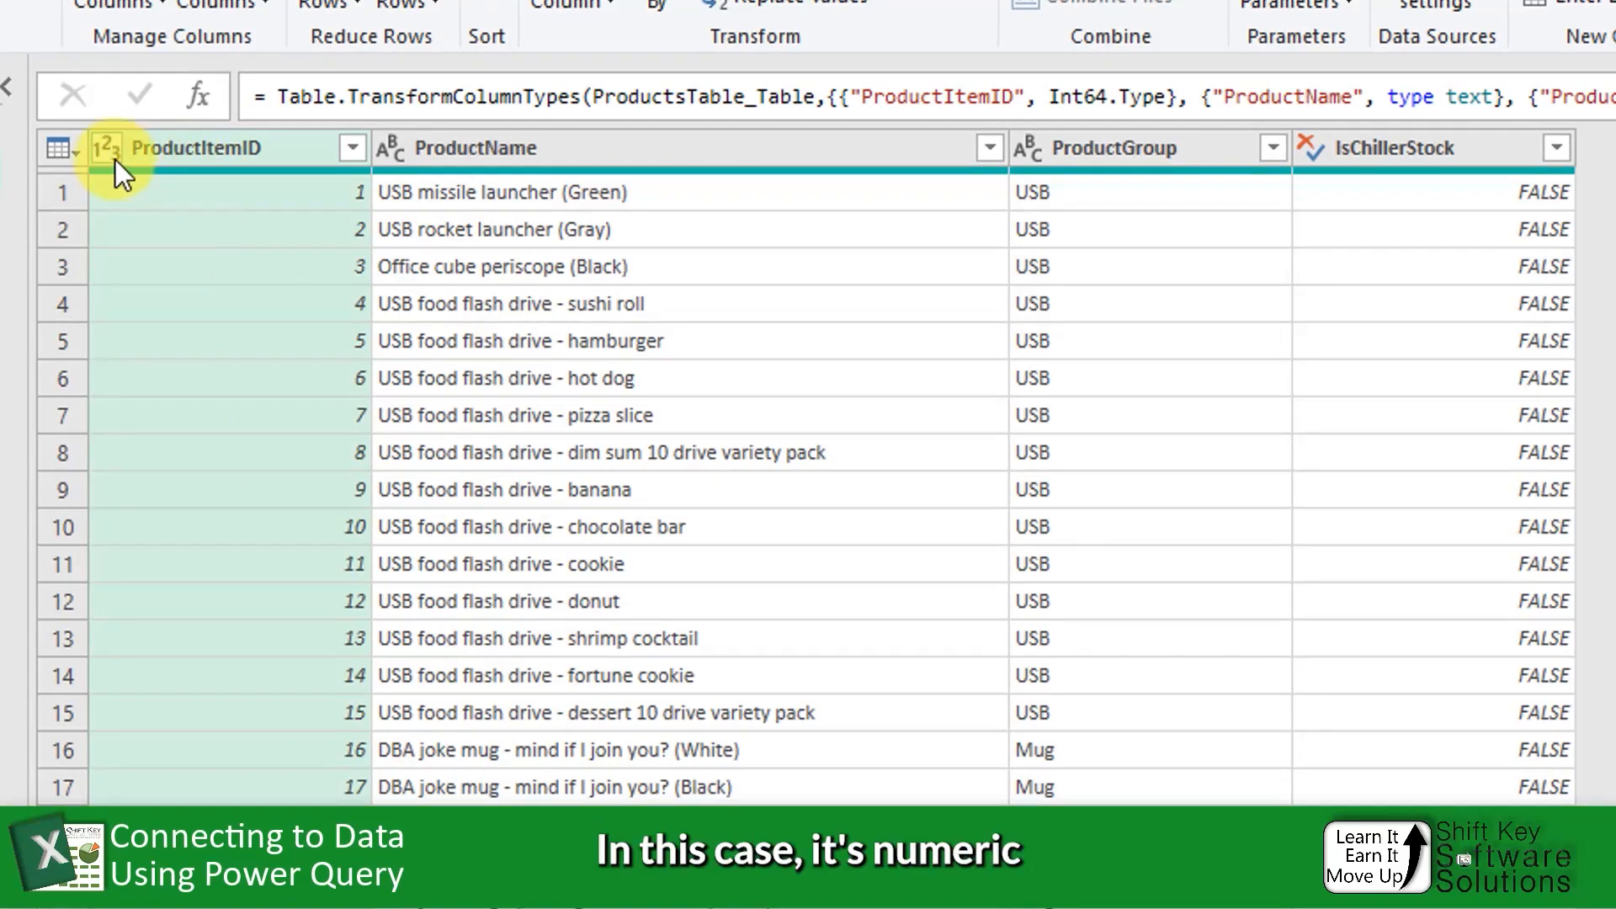
{"action": "left_click", "coordinate": [393, 155]}
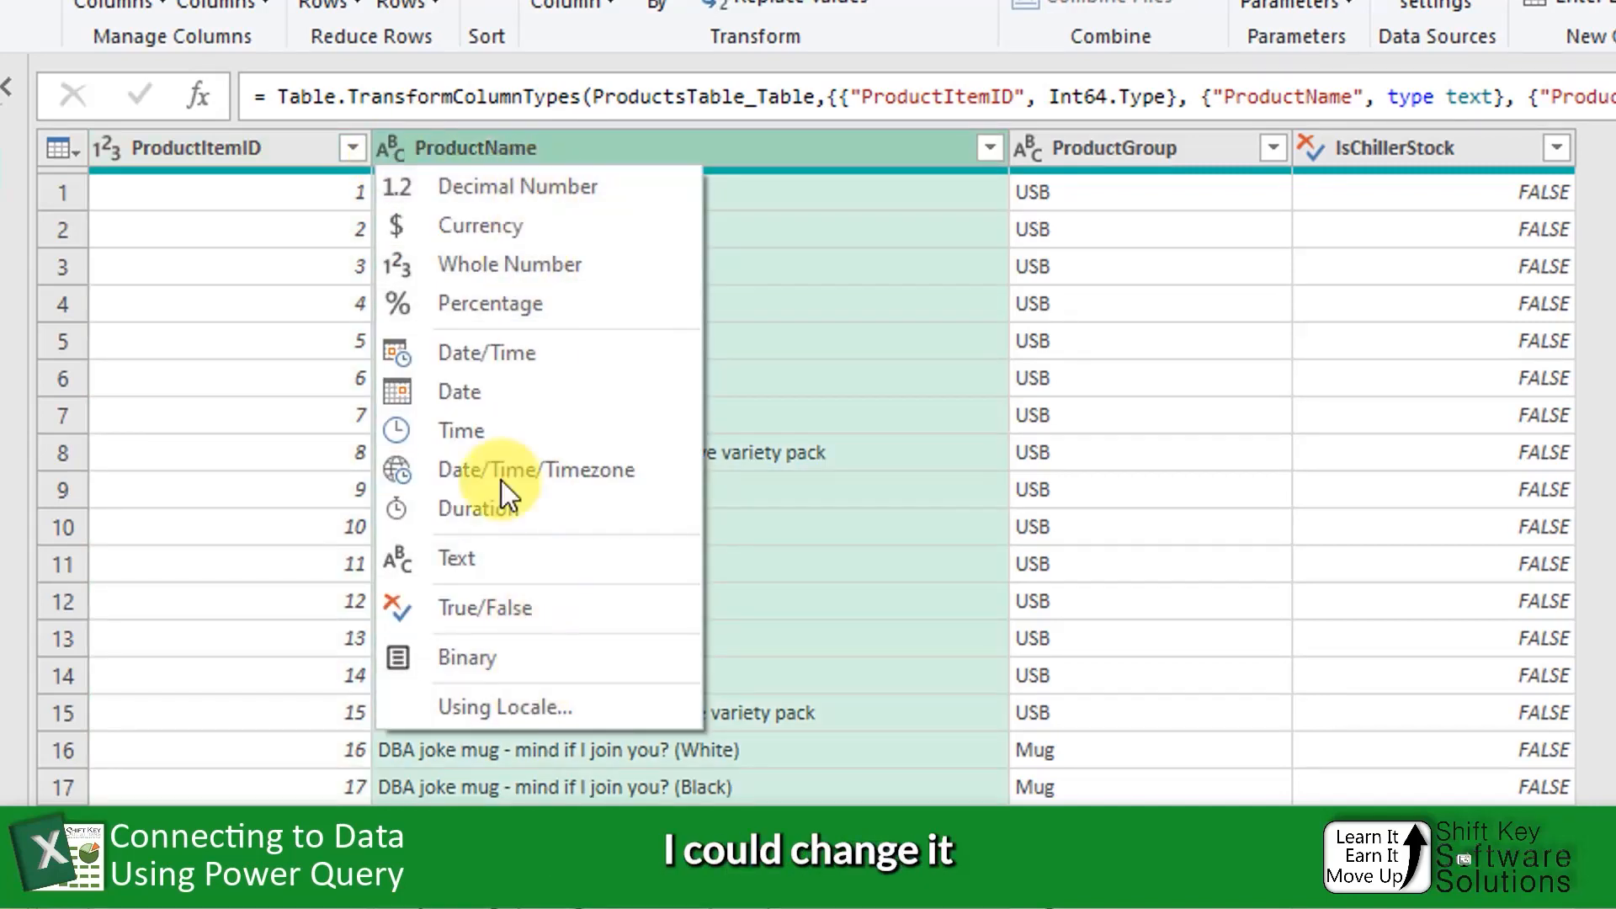
{"action": "left_click", "coordinate": [364, 204]}
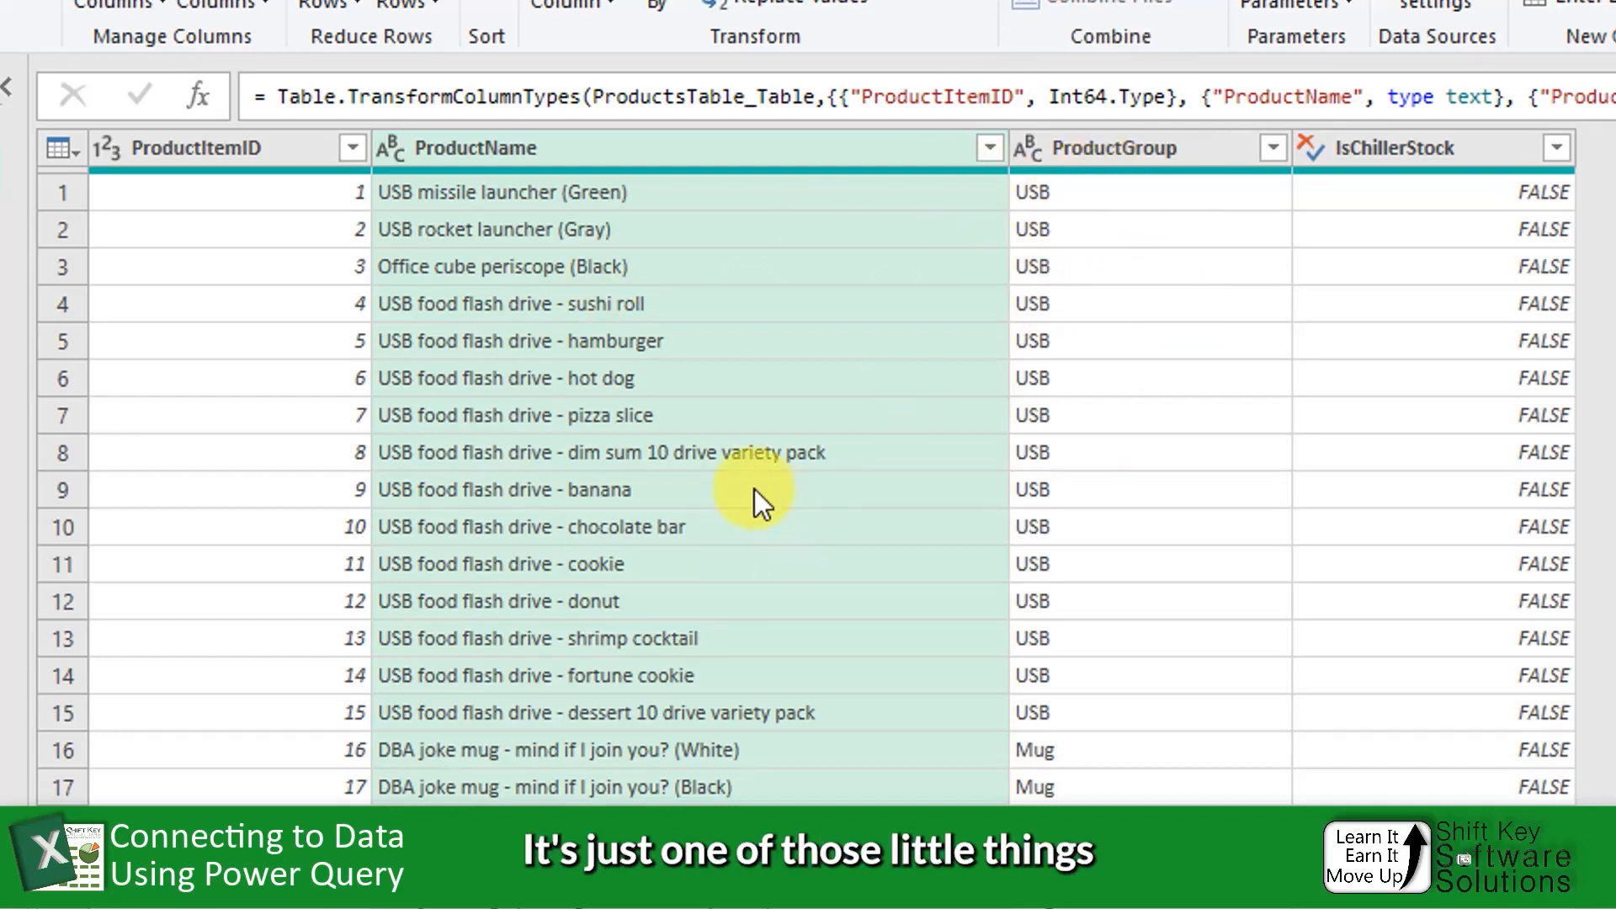
{"action": "left_click", "coordinate": [211, 151], "text": "ctrl"}
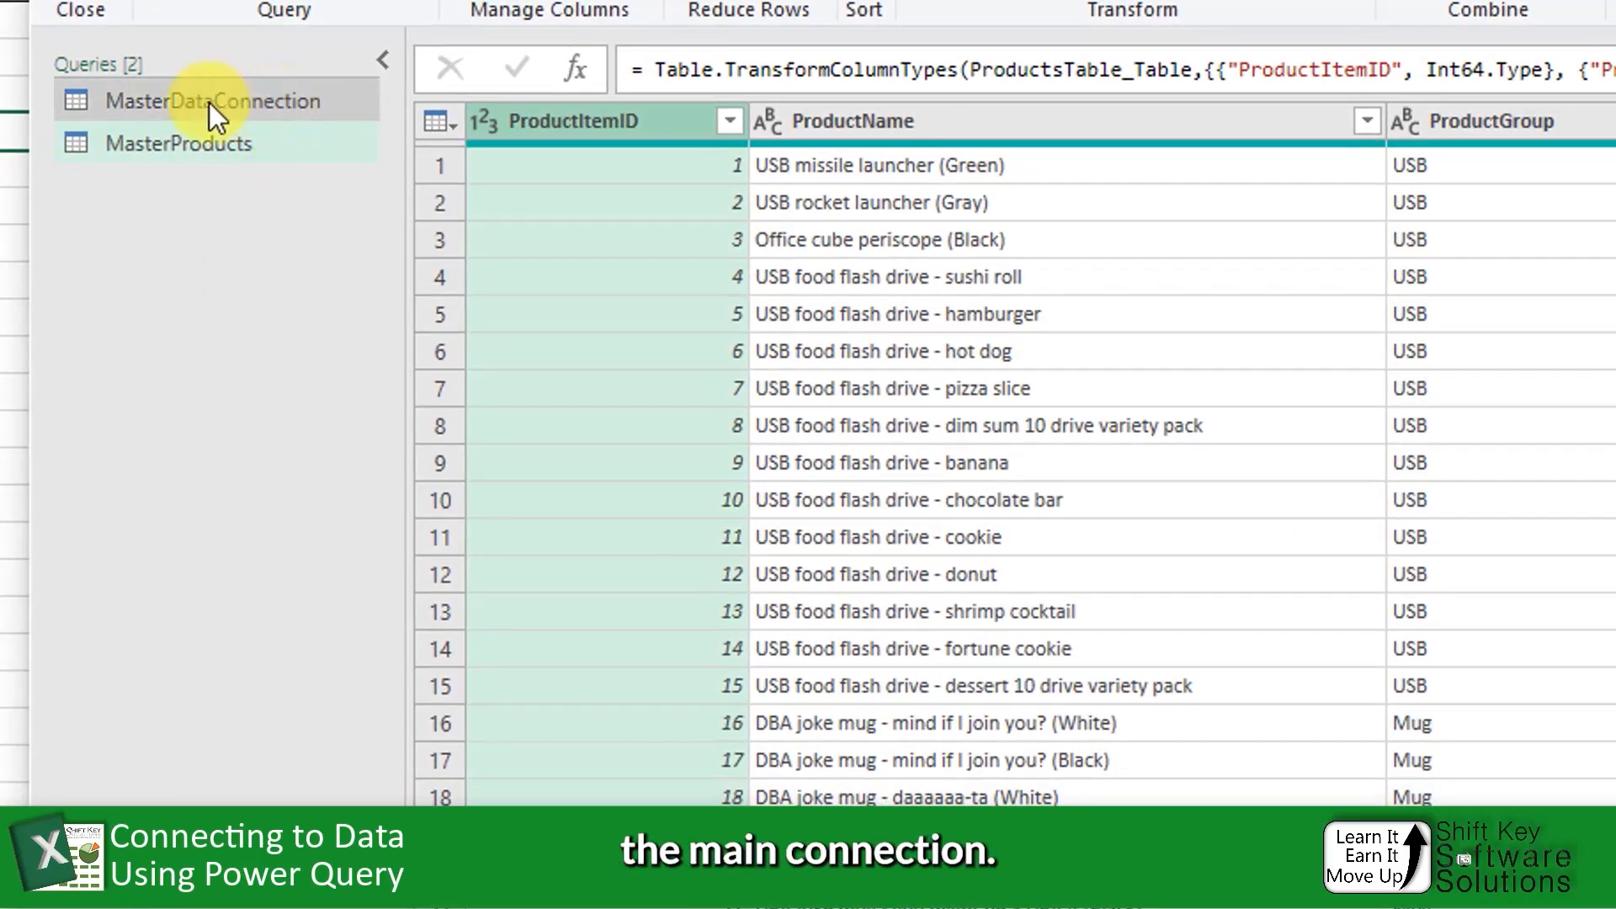
- Create a reference to the MasterDataConnection query and name the new query MasterCustomers
{"action": "right_click", "coordinate": [241, 103]}
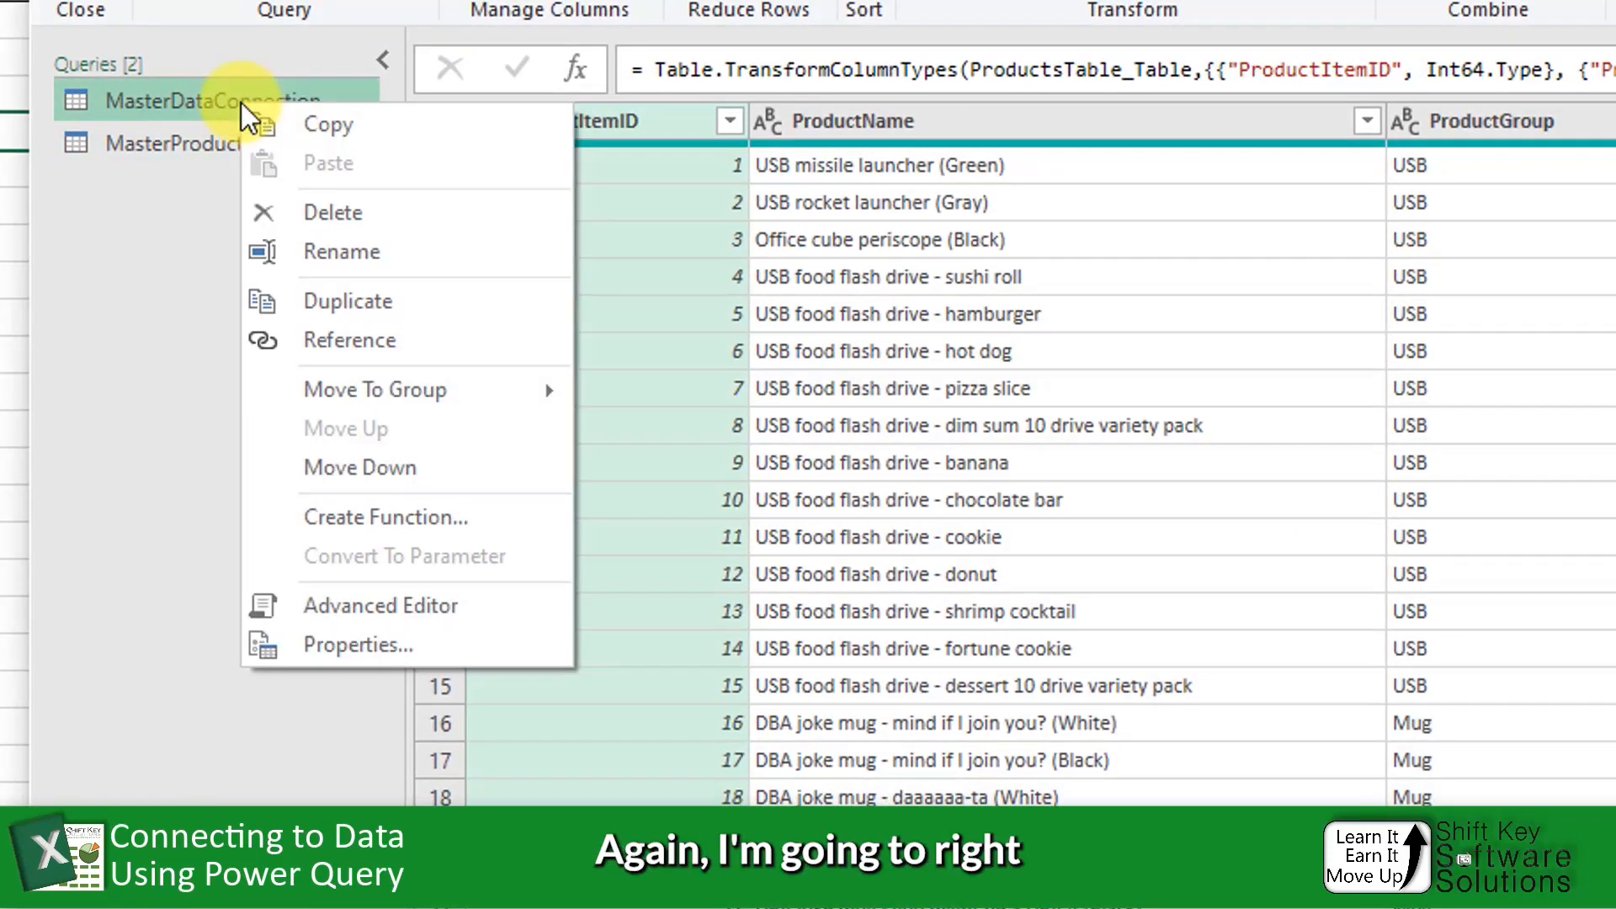
{"action": "left_click", "coordinate": [393, 349]}
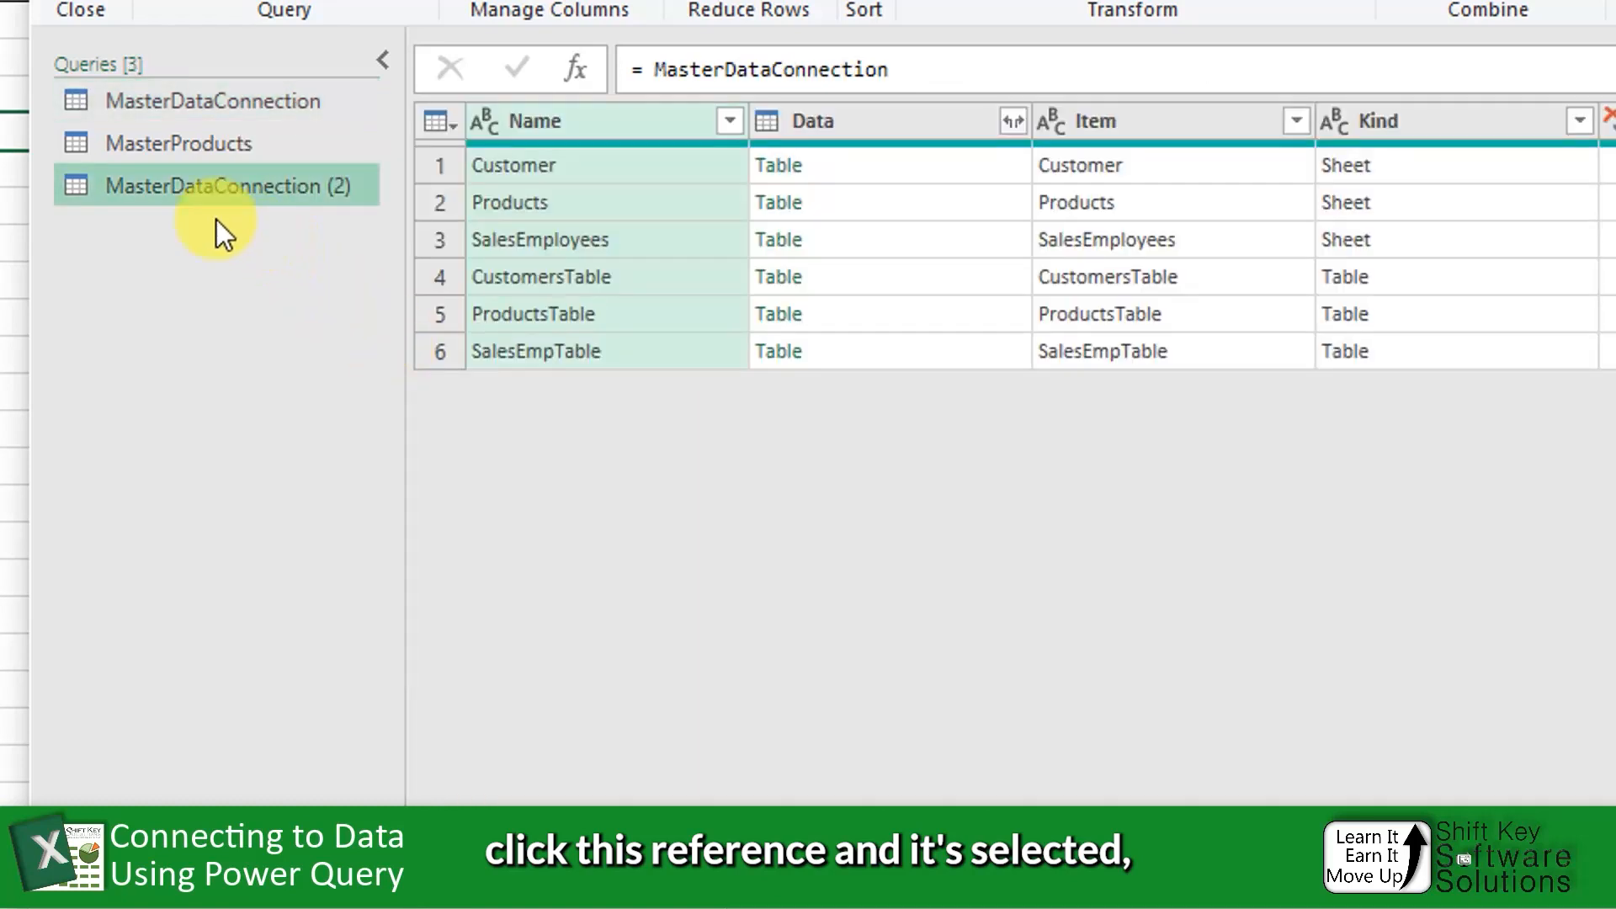
{"action": "key", "text": "F2"}
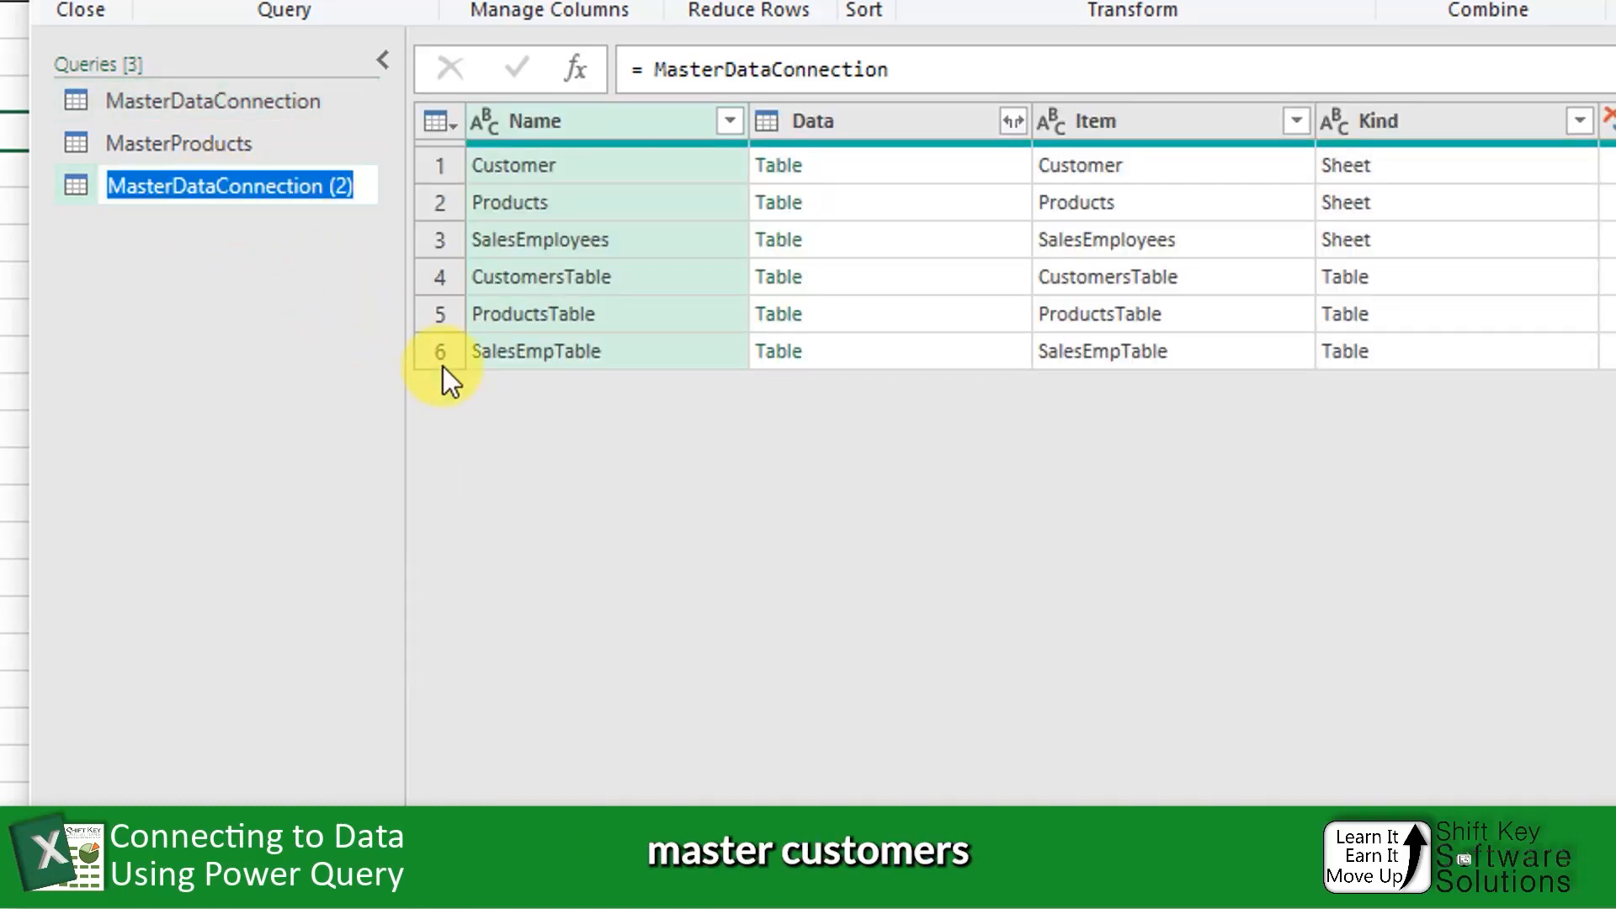
{"action": "type", "text": "MasterCustomers"}
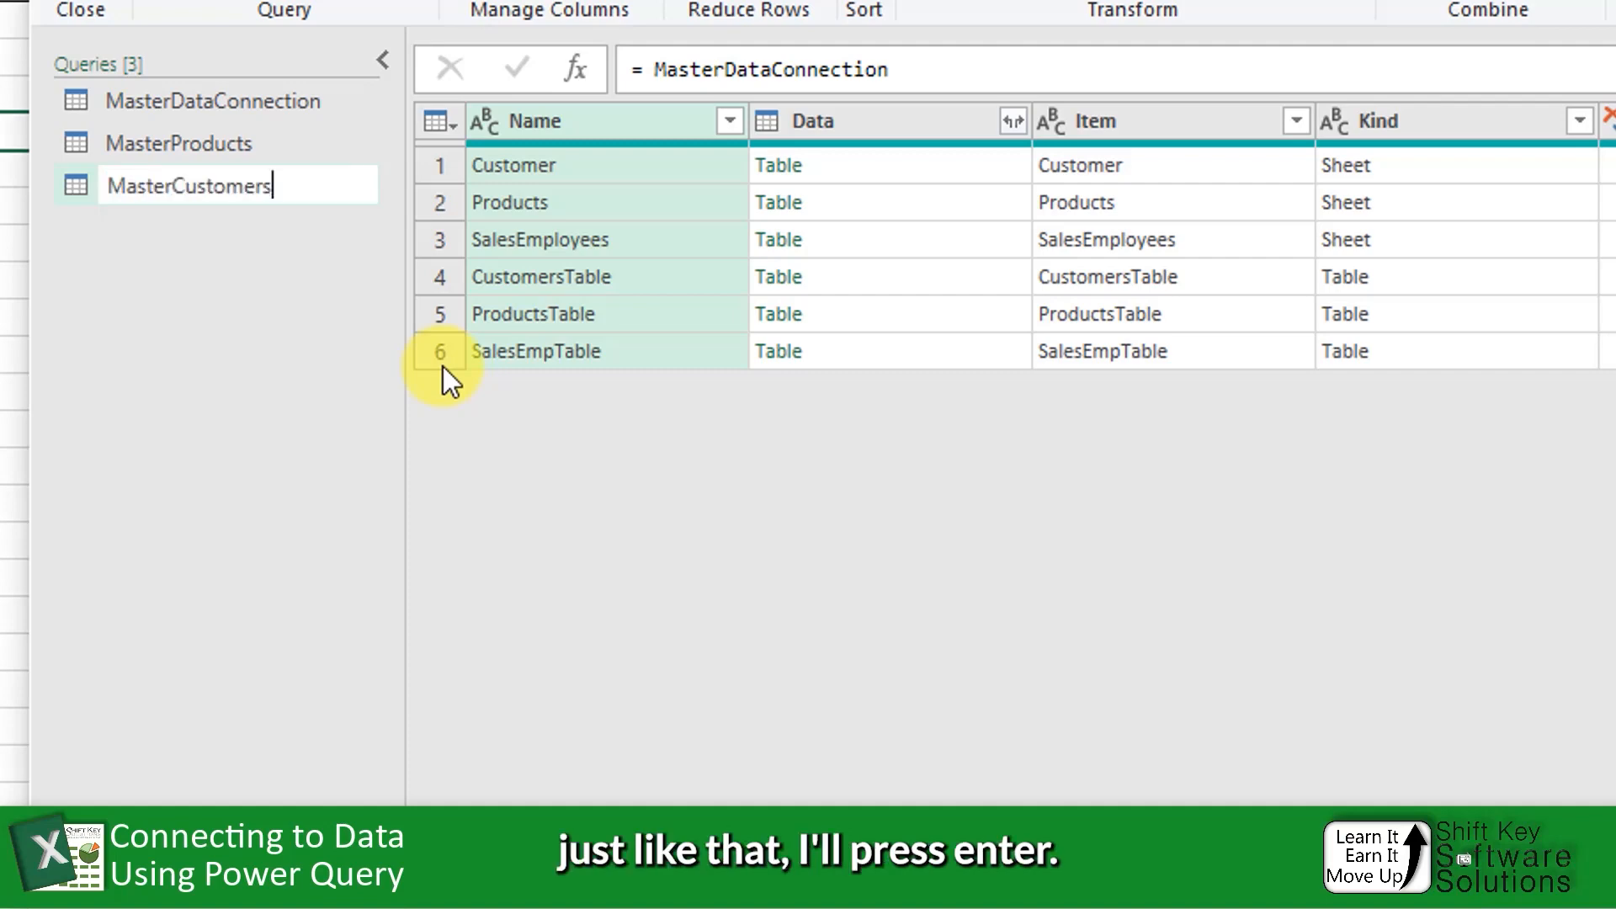
{"action": "key", "text": "Return"}
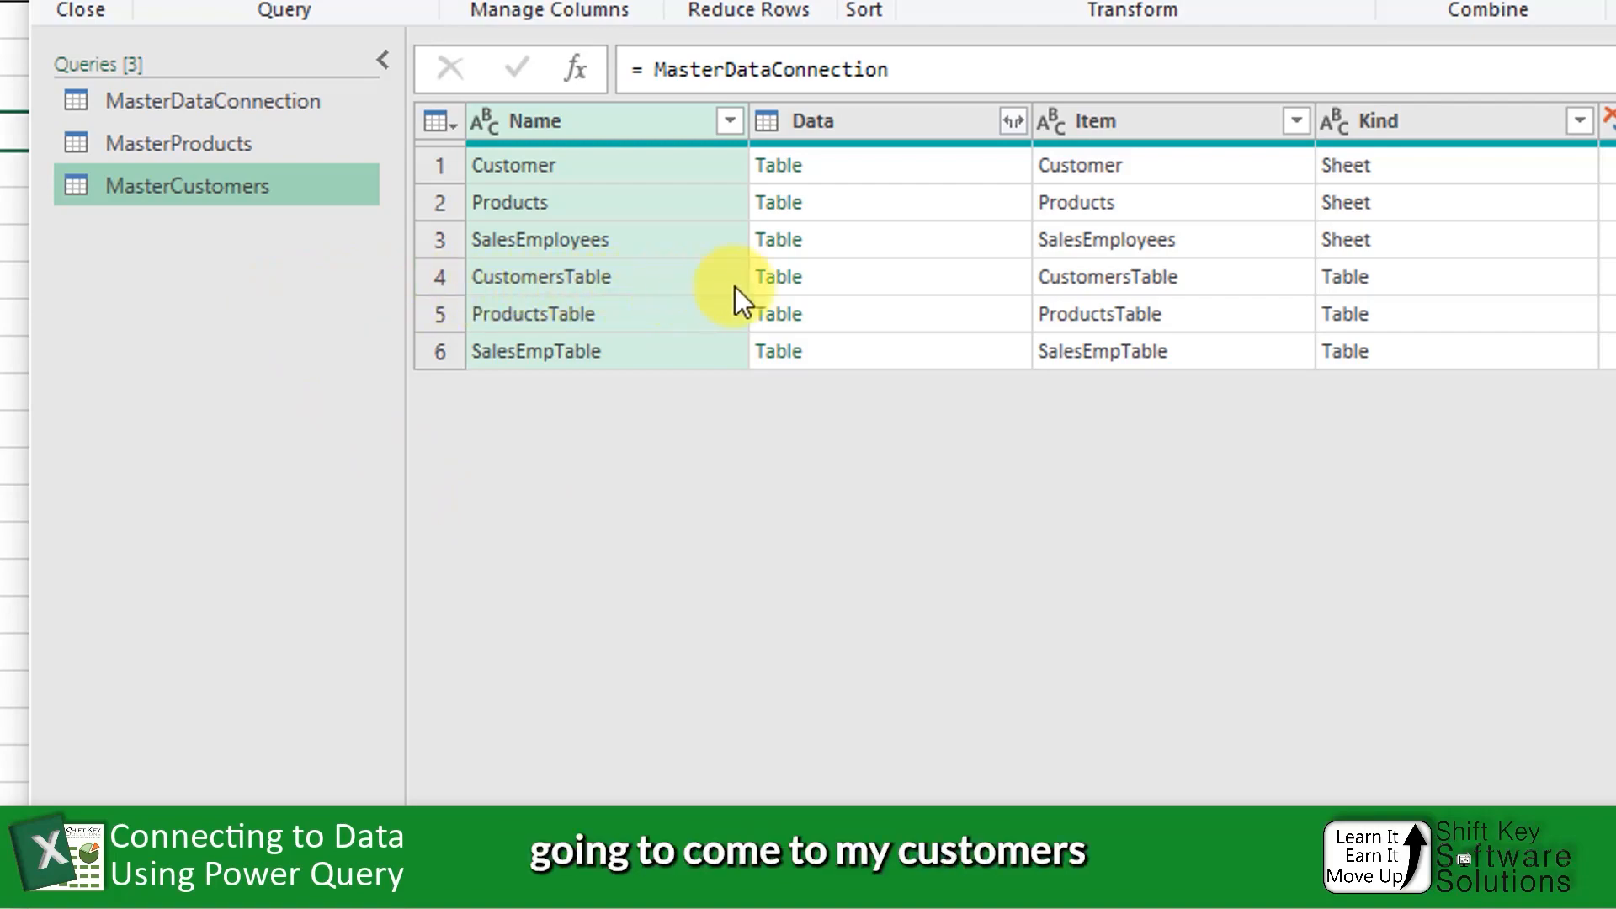
- Drill into the CustomersTable data in the MasterCustomers query and delete its Changed Type step
{"action": "left_click", "coordinate": [780, 283]}
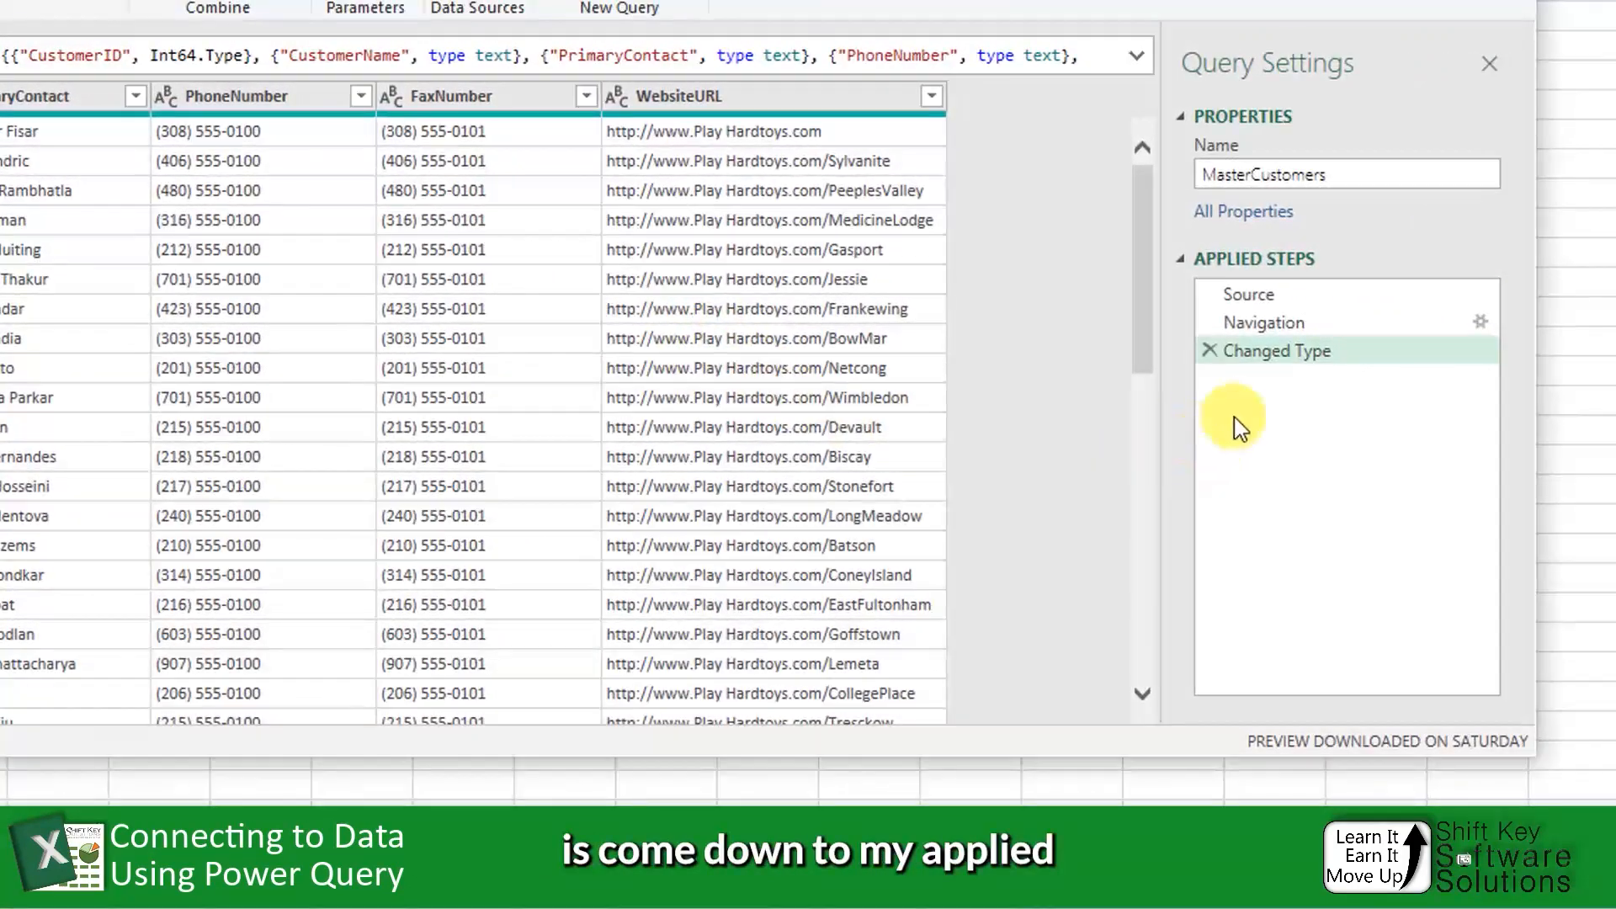
{"action": "left_click", "coordinate": [1209, 350]}
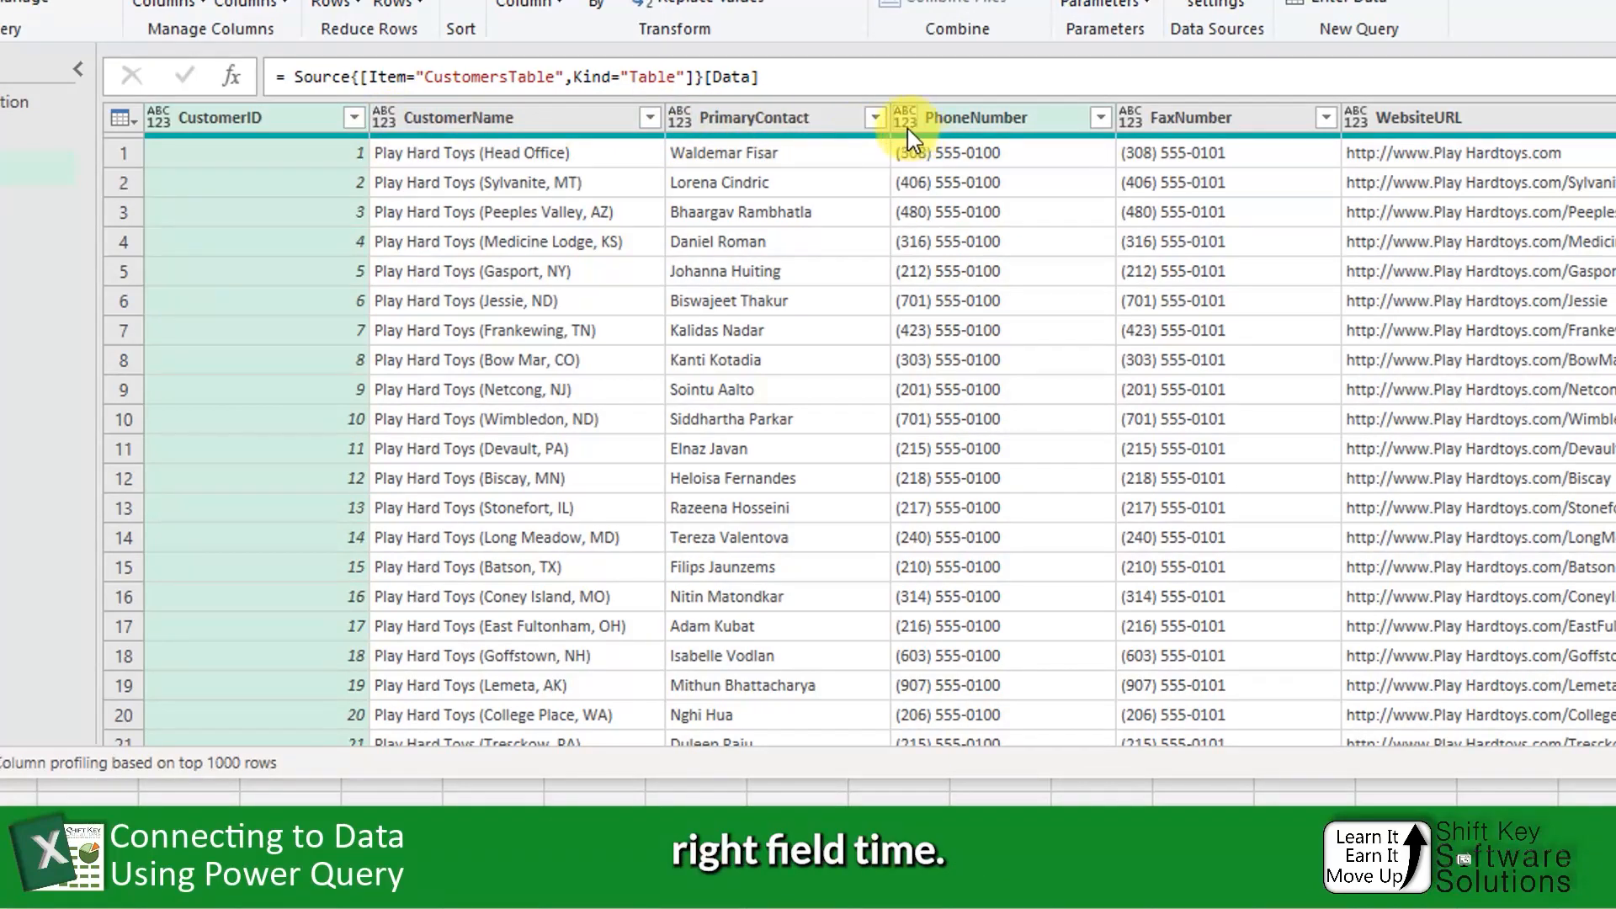
- Keep only the CustomerID and CustomerName columns in MasterCustomers and detect their data types automatically
{"action": "left_click", "coordinate": [531, 122], "text": "ctrl"}
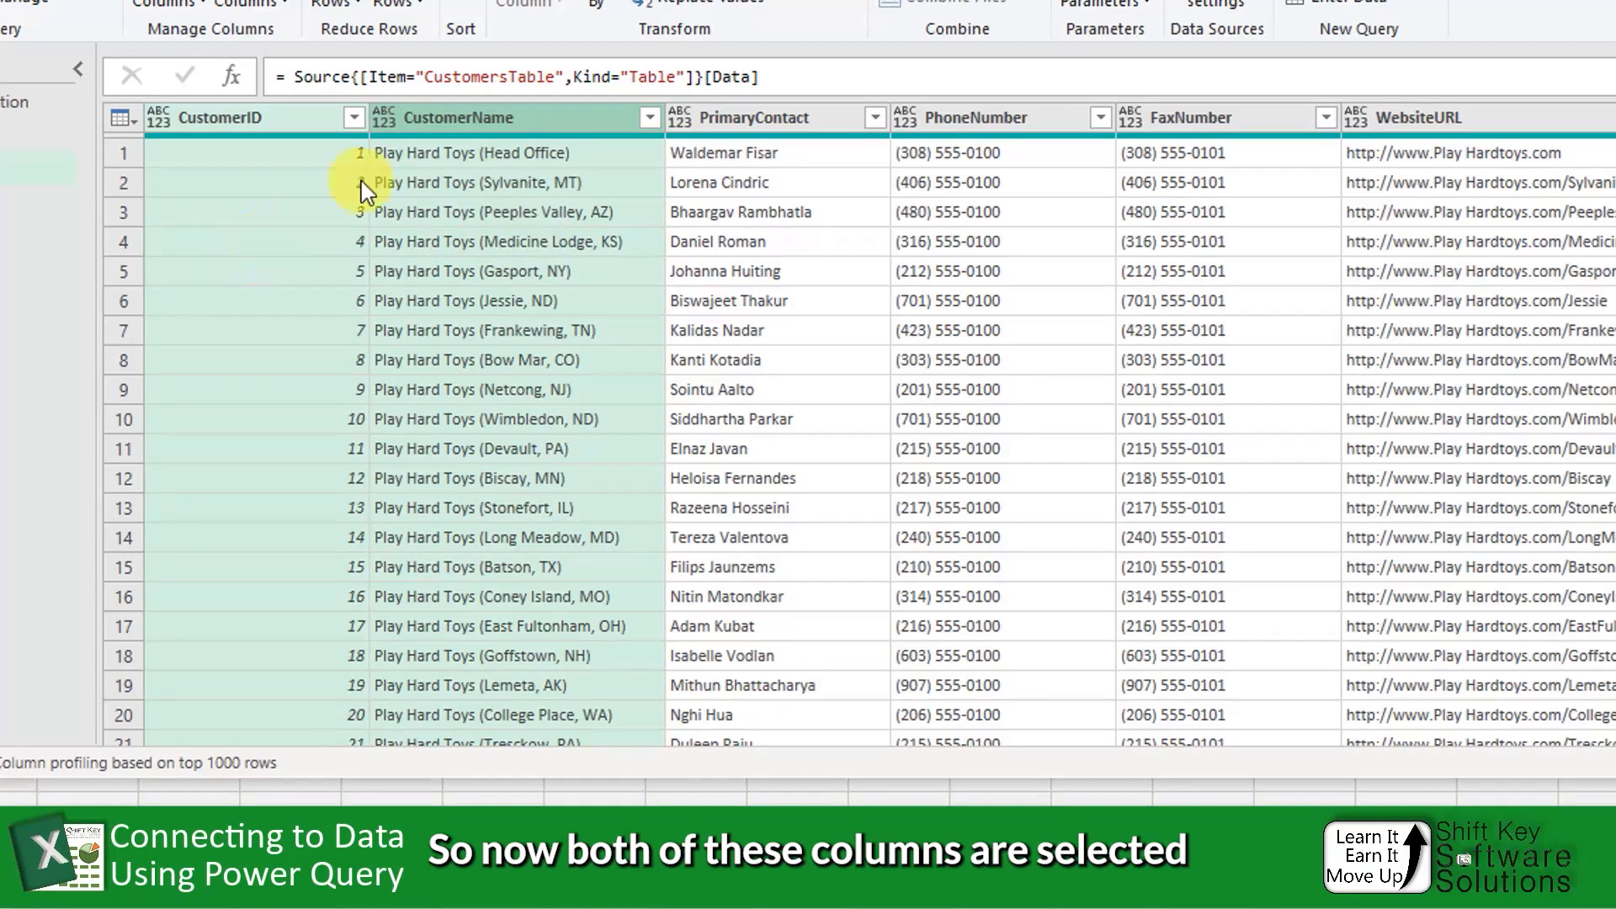
{"action": "right_click", "coordinate": [559, 124]}
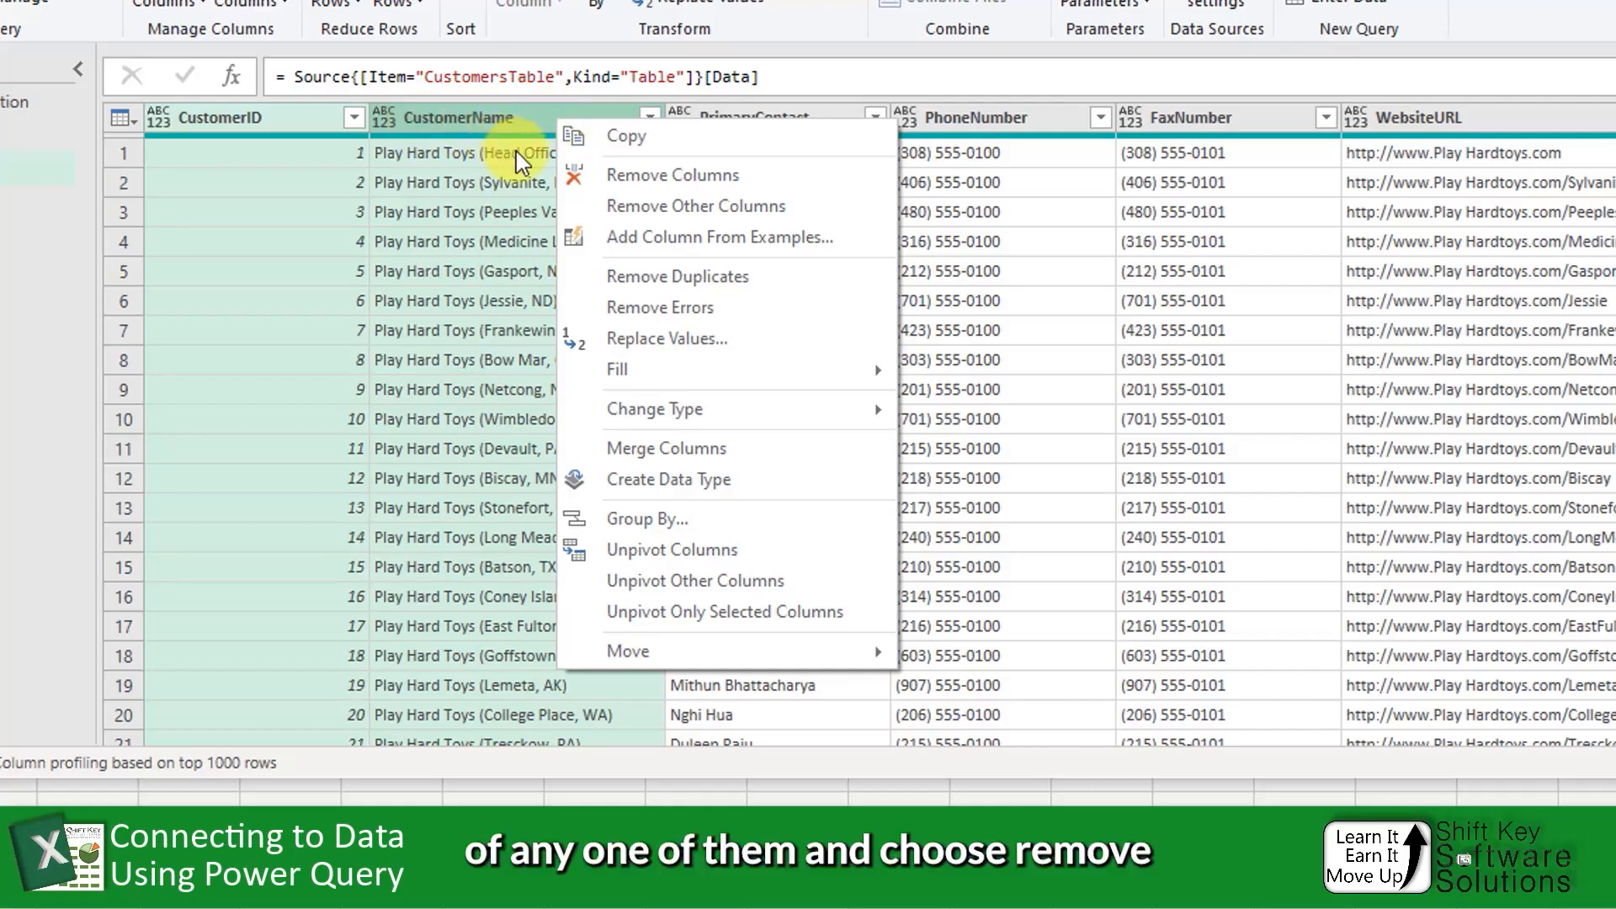
{"action": "left_click", "coordinate": [779, 215]}
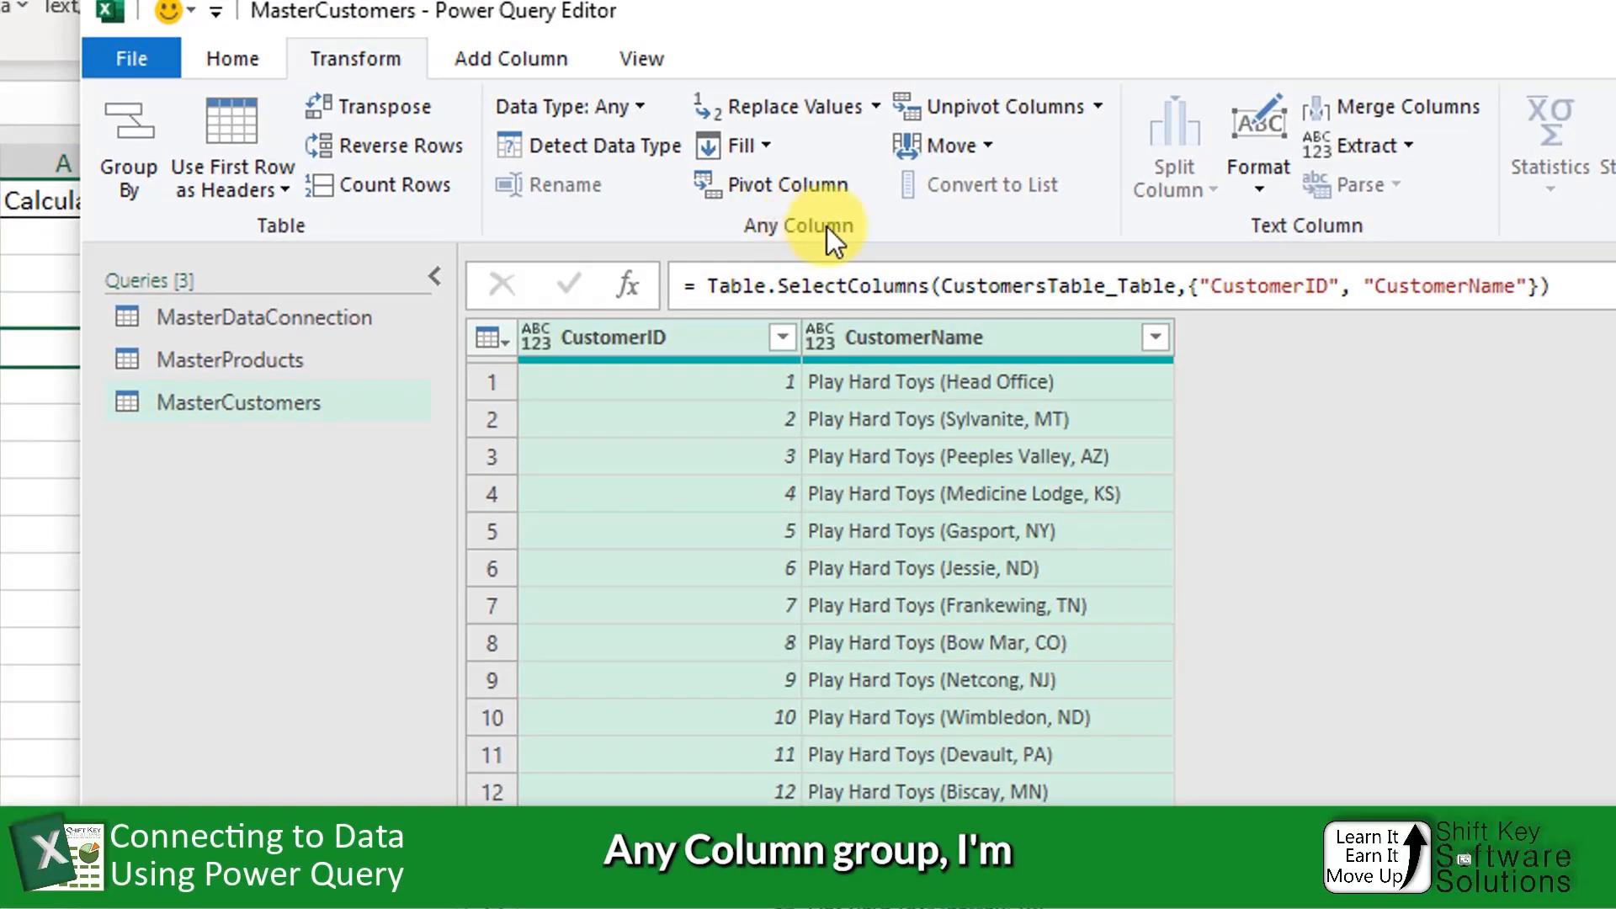
{"action": "left_click", "coordinate": [580, 147]}
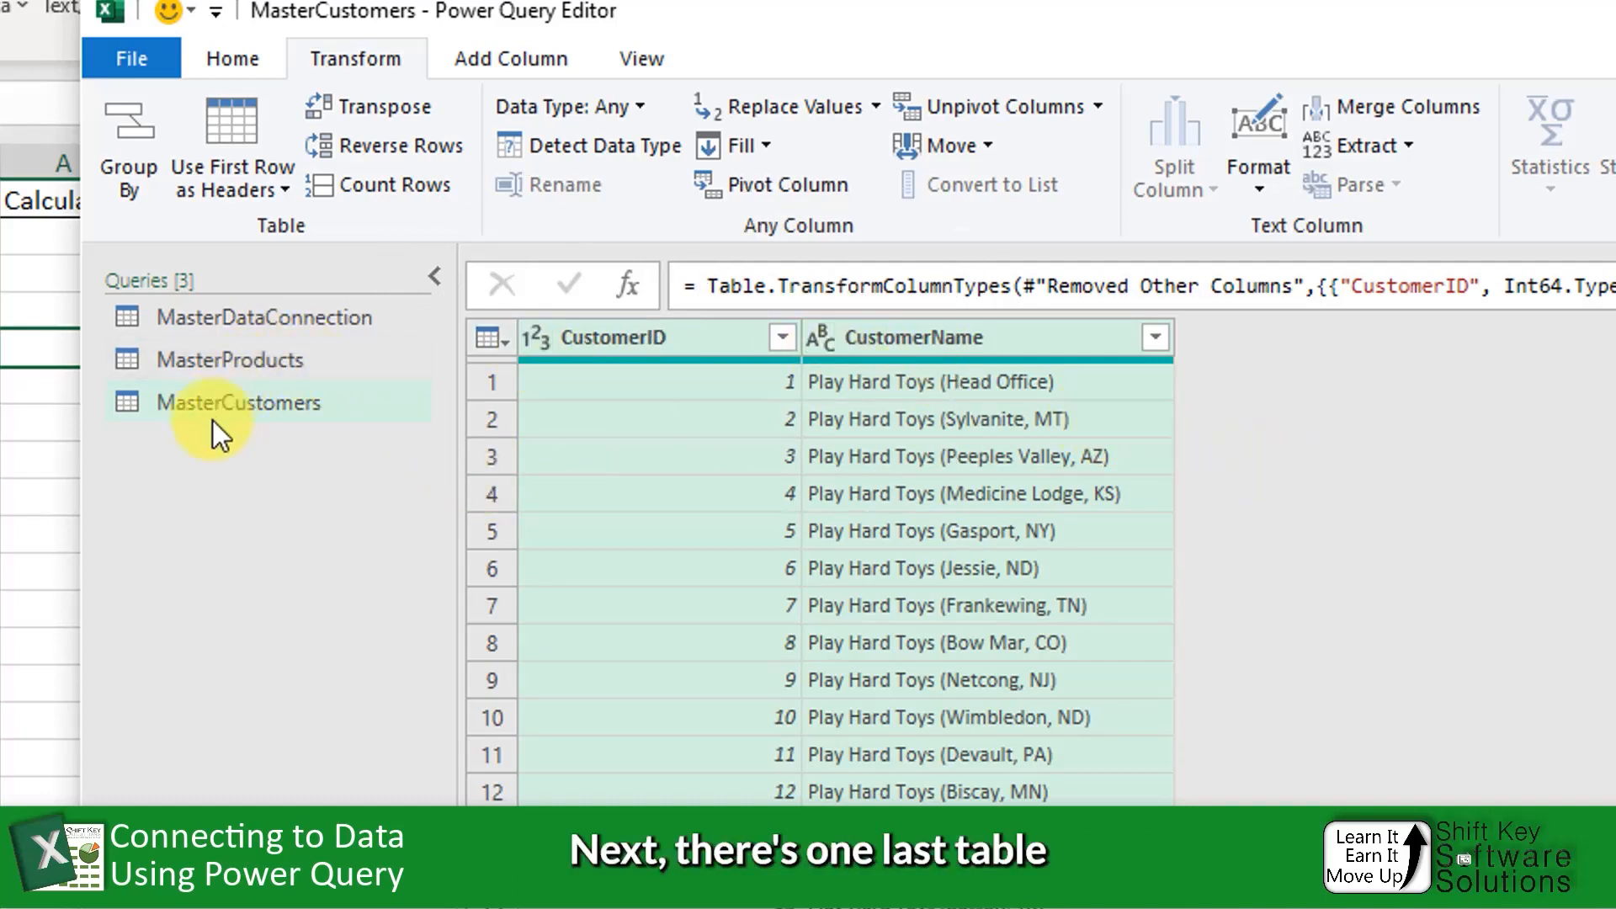
- Create another reference to MasterDataConnection named MasterSalesEmp and drill into its SalesEmpTable data
{"action": "right_click", "coordinate": [253, 316]}
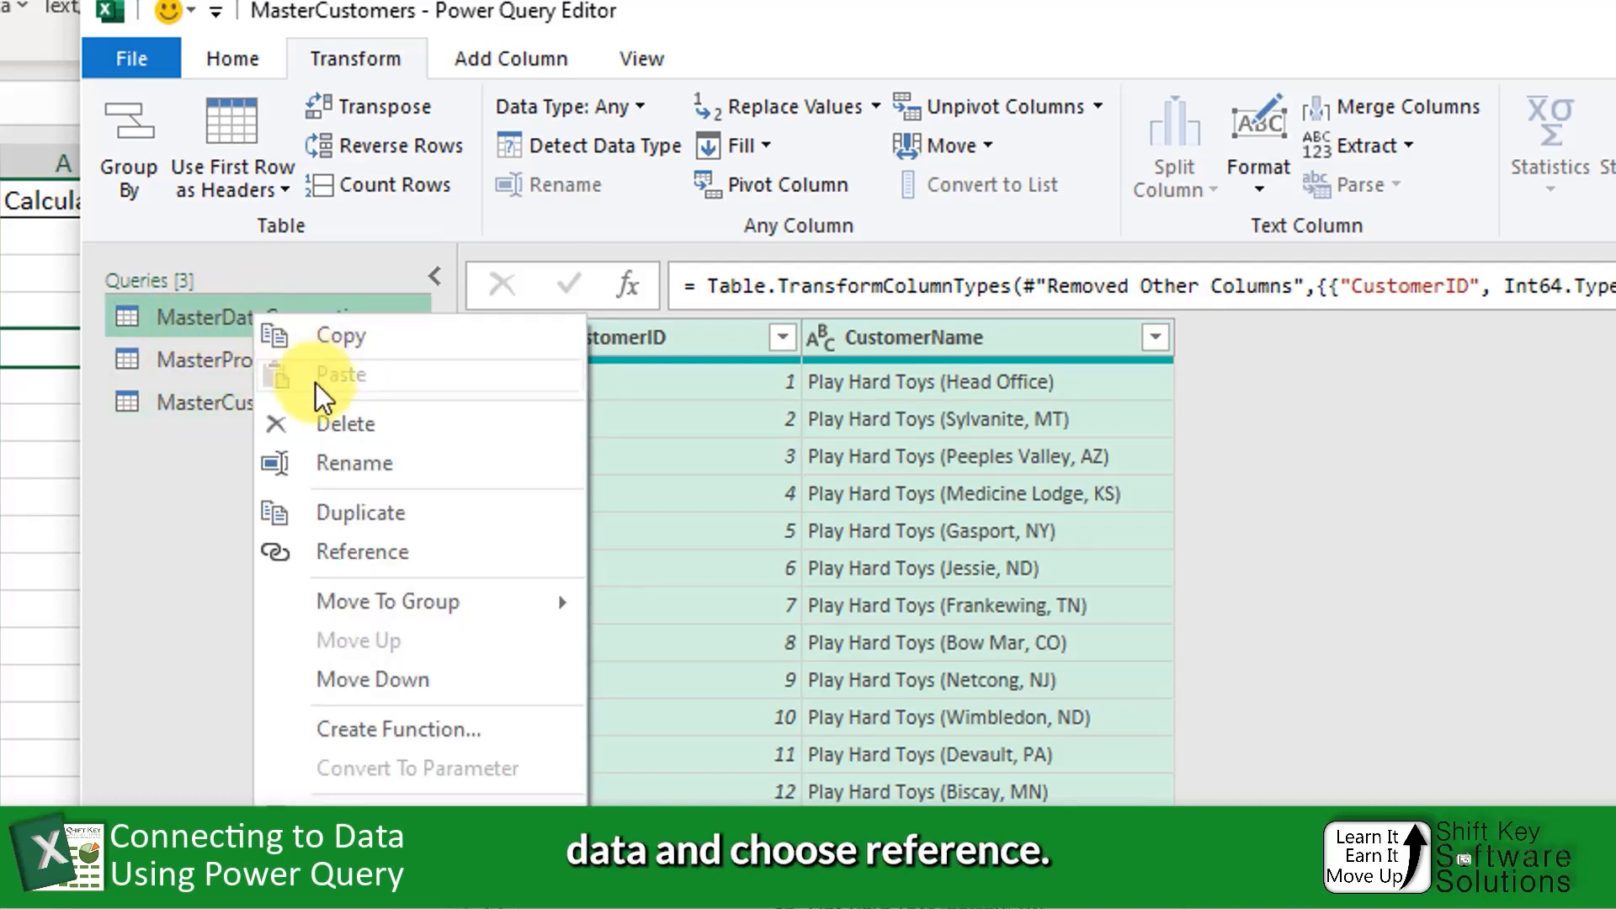
{"action": "left_click", "coordinate": [440, 553]}
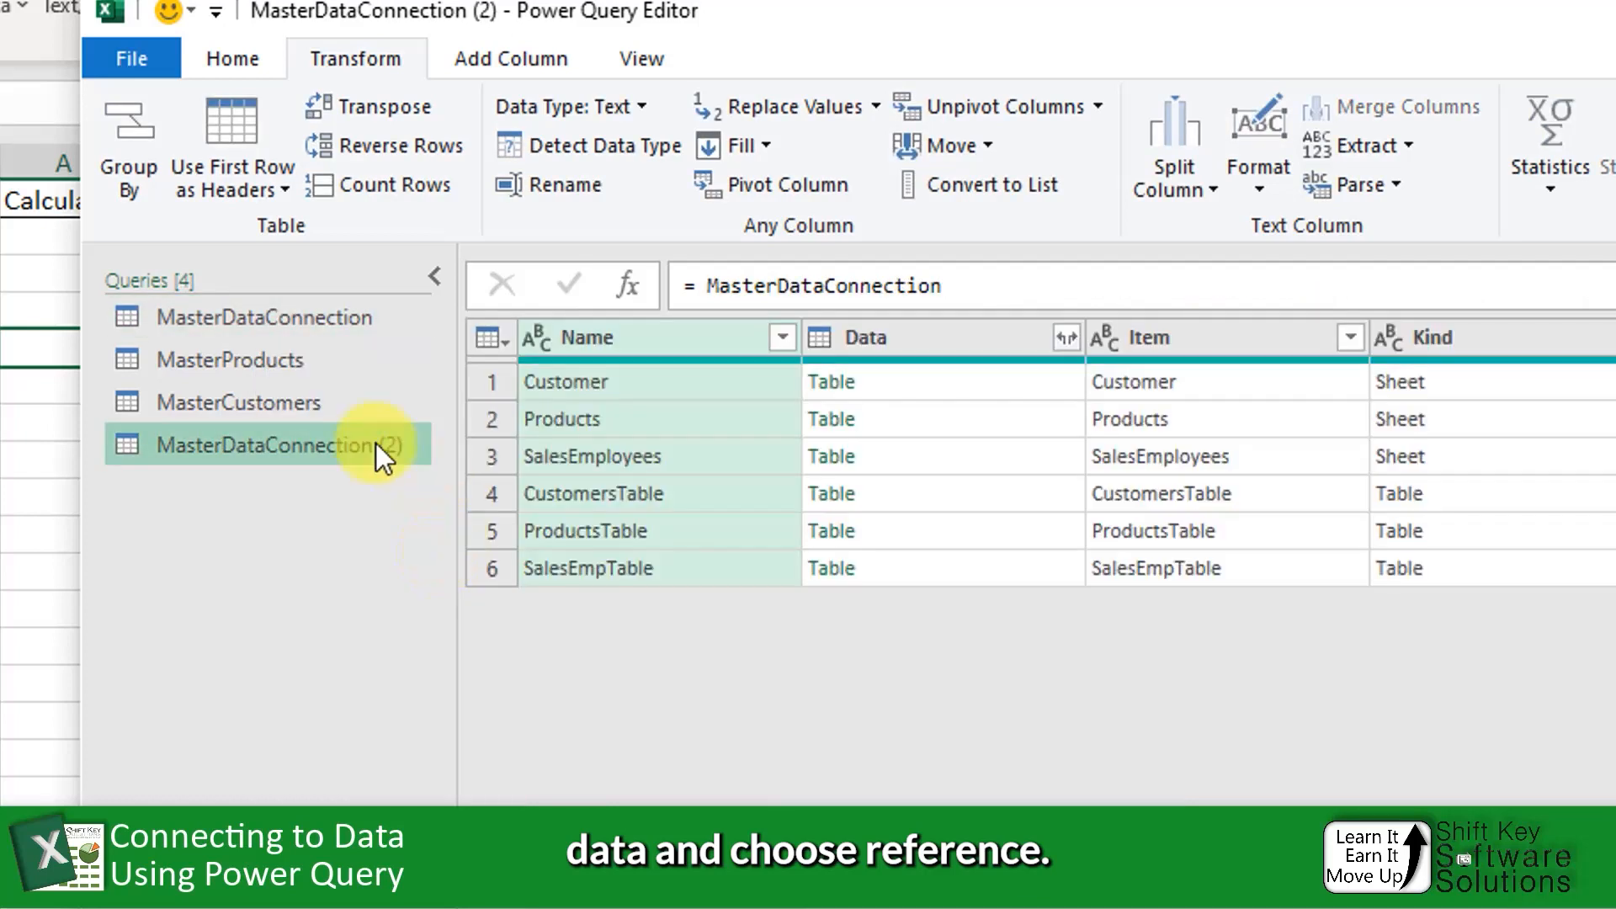
{"action": "key", "text": "F2"}
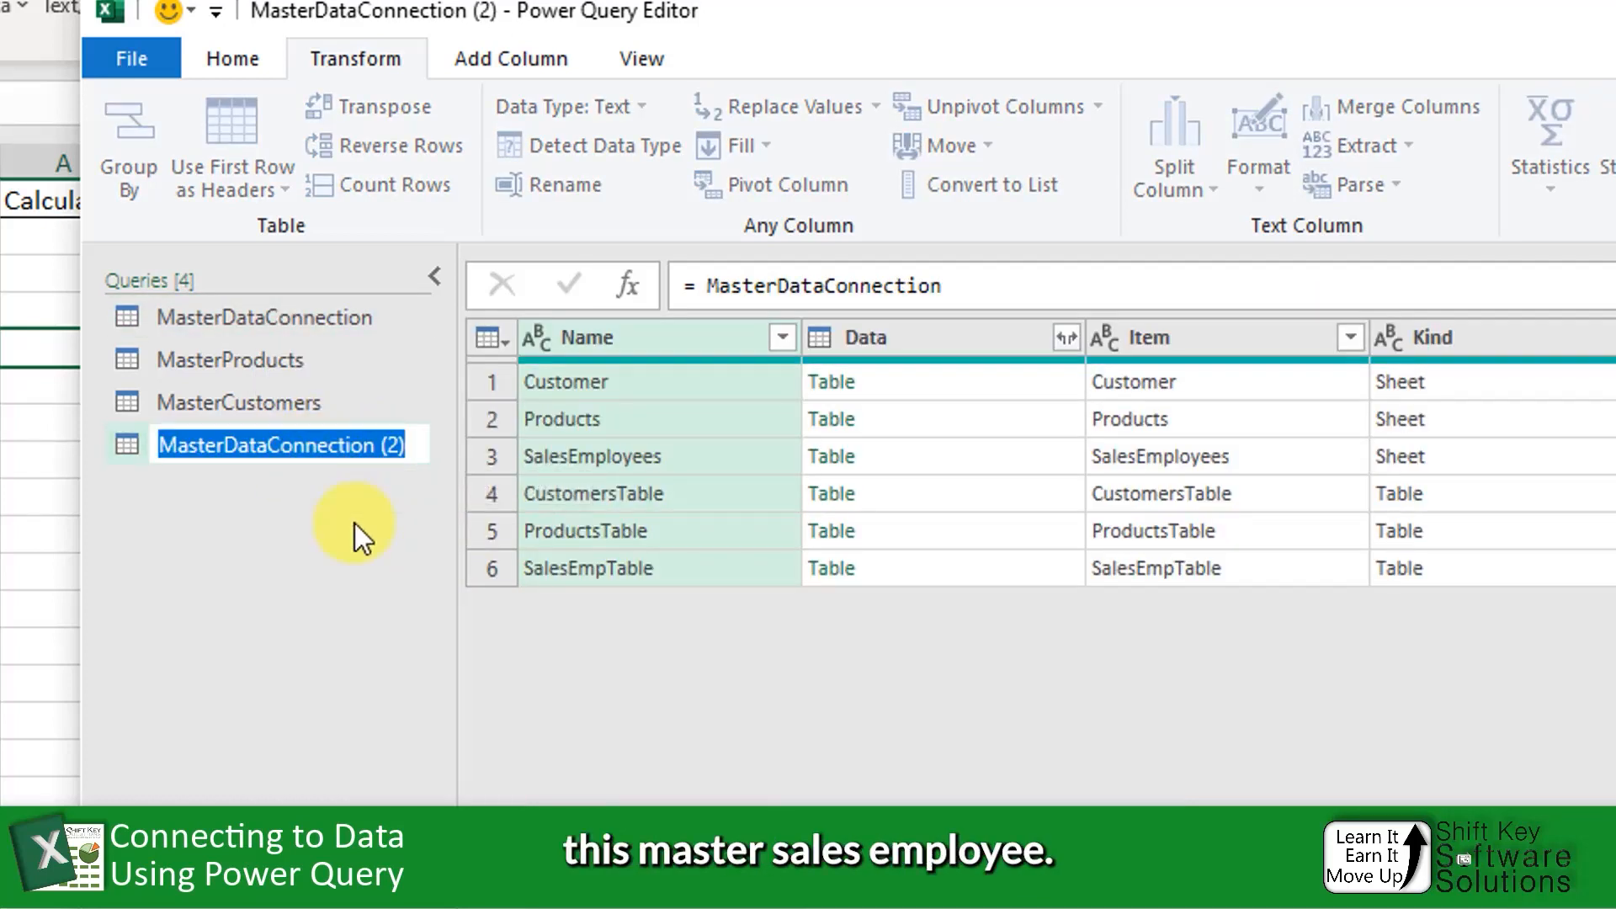
{"action": "type", "text": "MasterSalesEmp"}
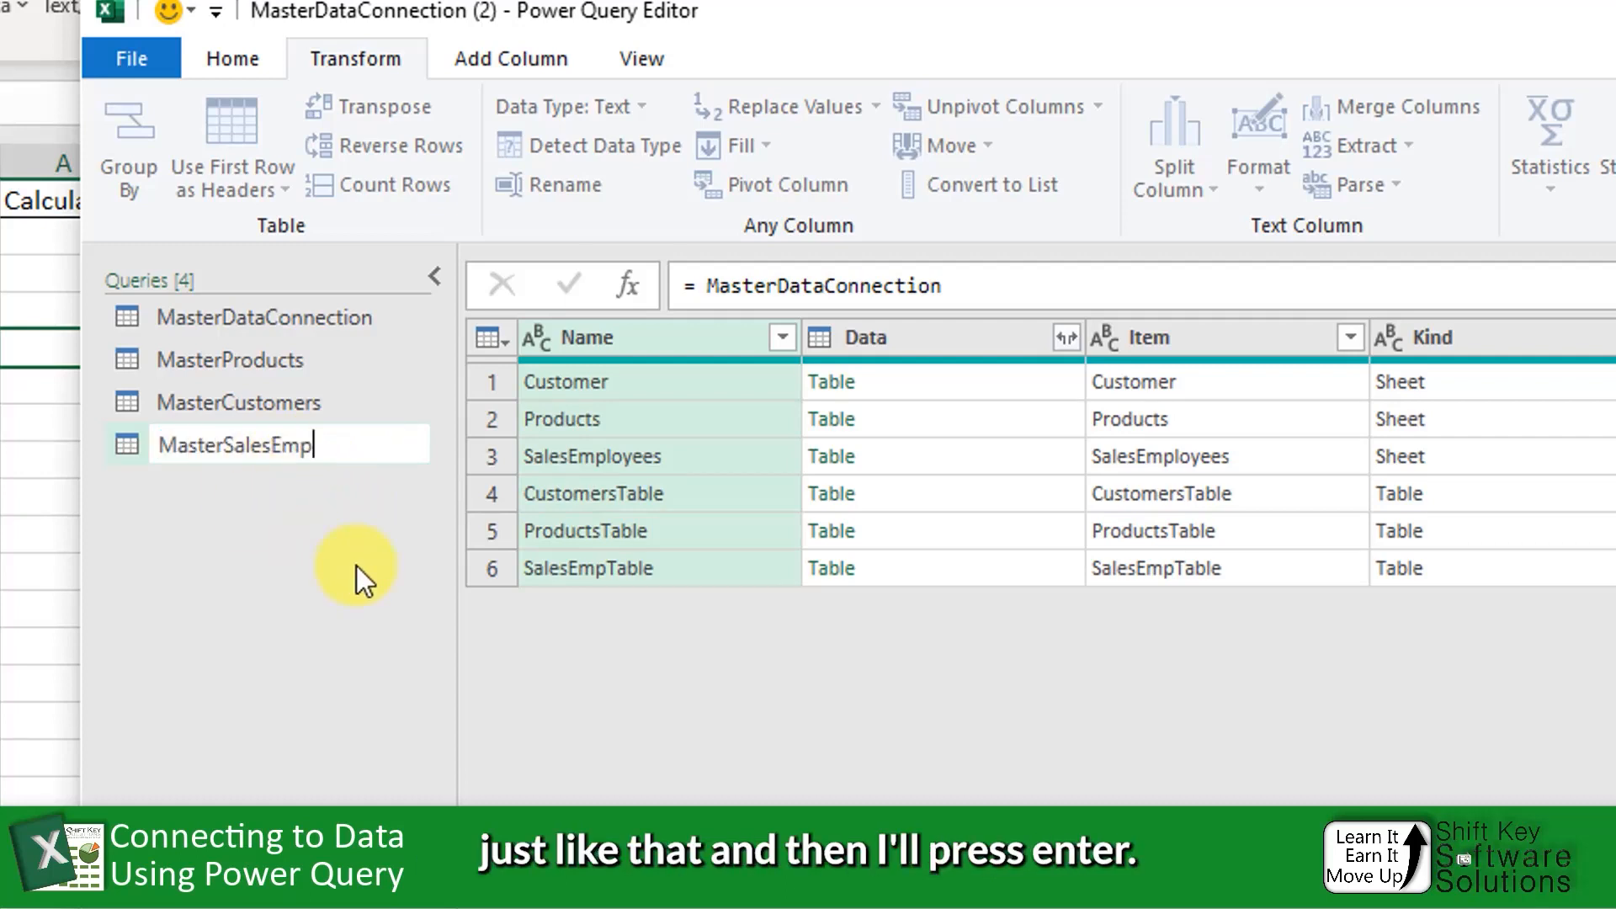
{"action": "key", "text": "Return"}
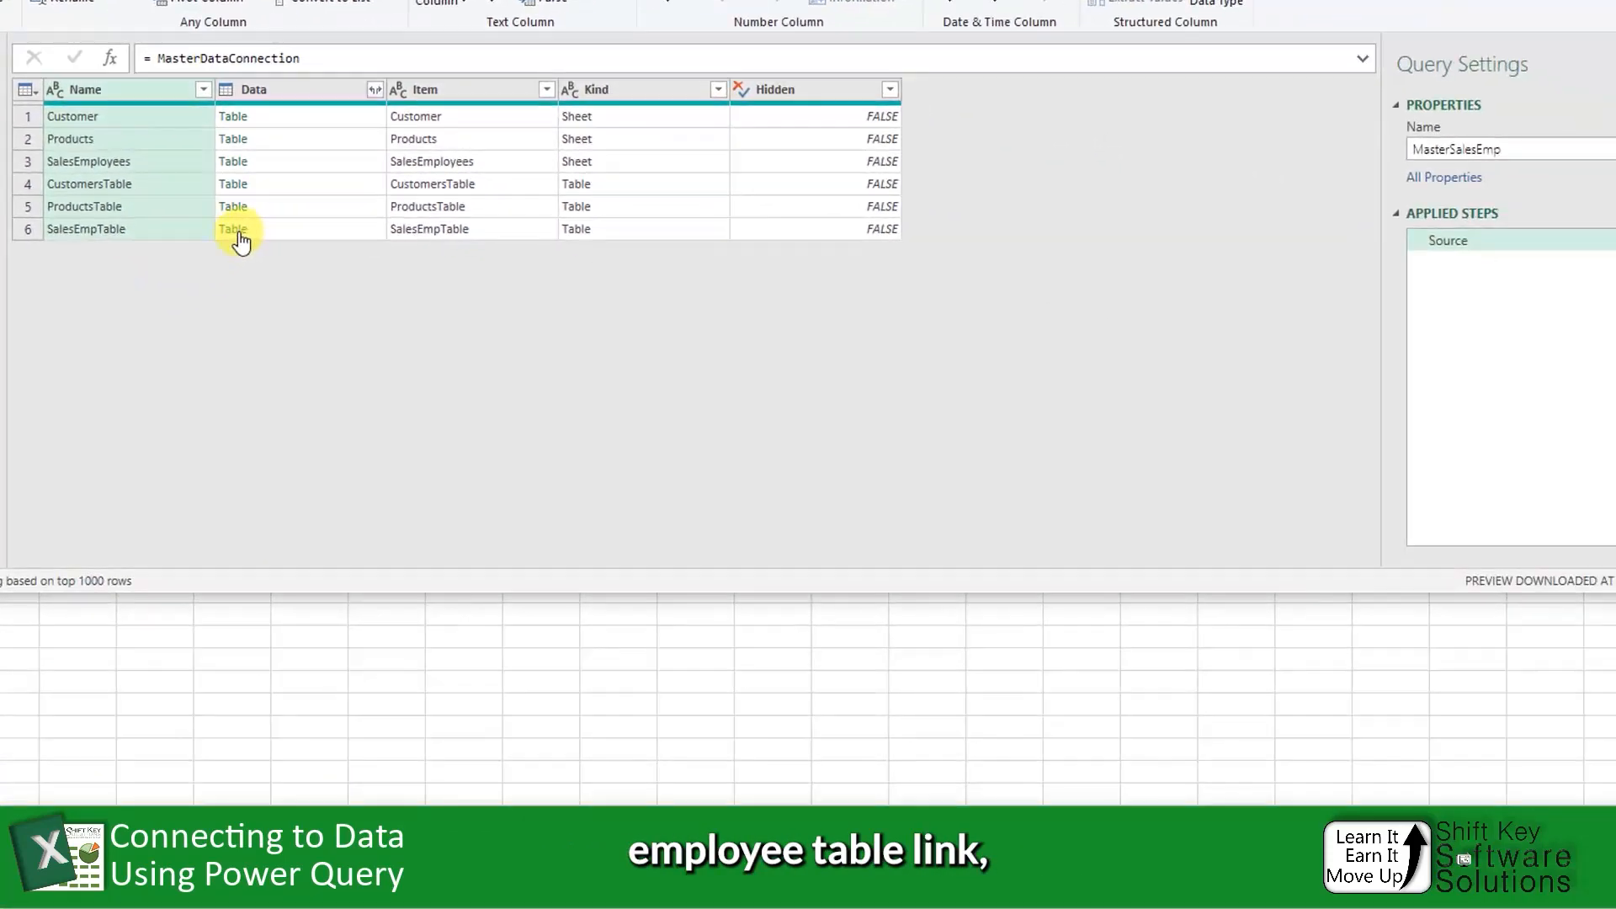
{"action": "left_click", "coordinate": [238, 234]}
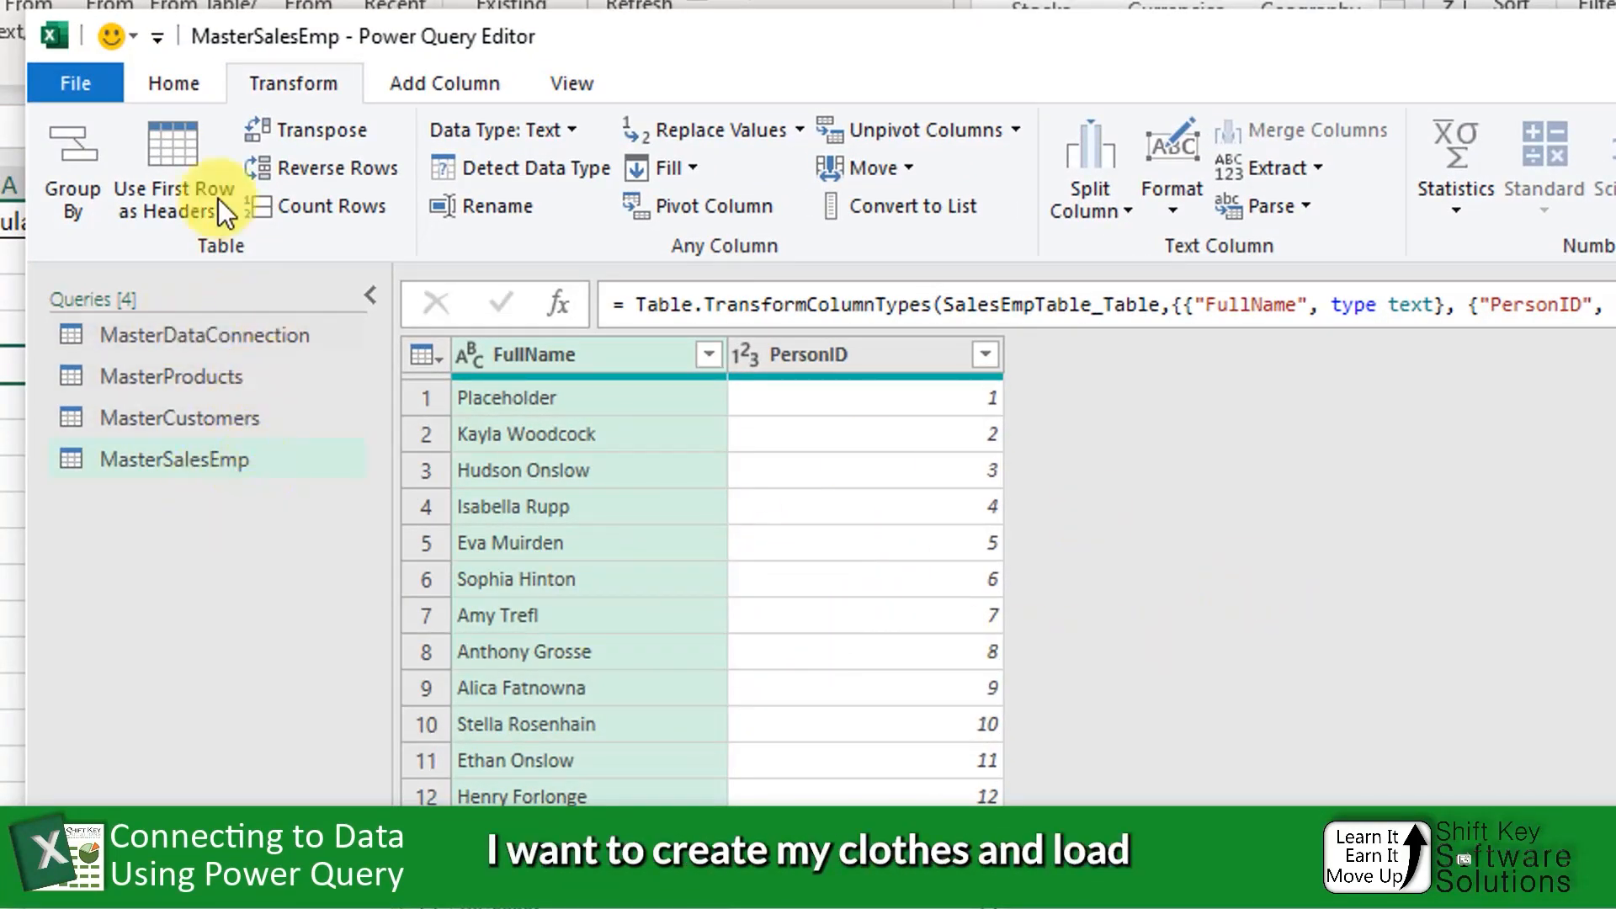
- Close and load the queries to the workbook as connections only, adding the data to the Data Model
{"action": "left_click", "coordinate": [164, 84]}
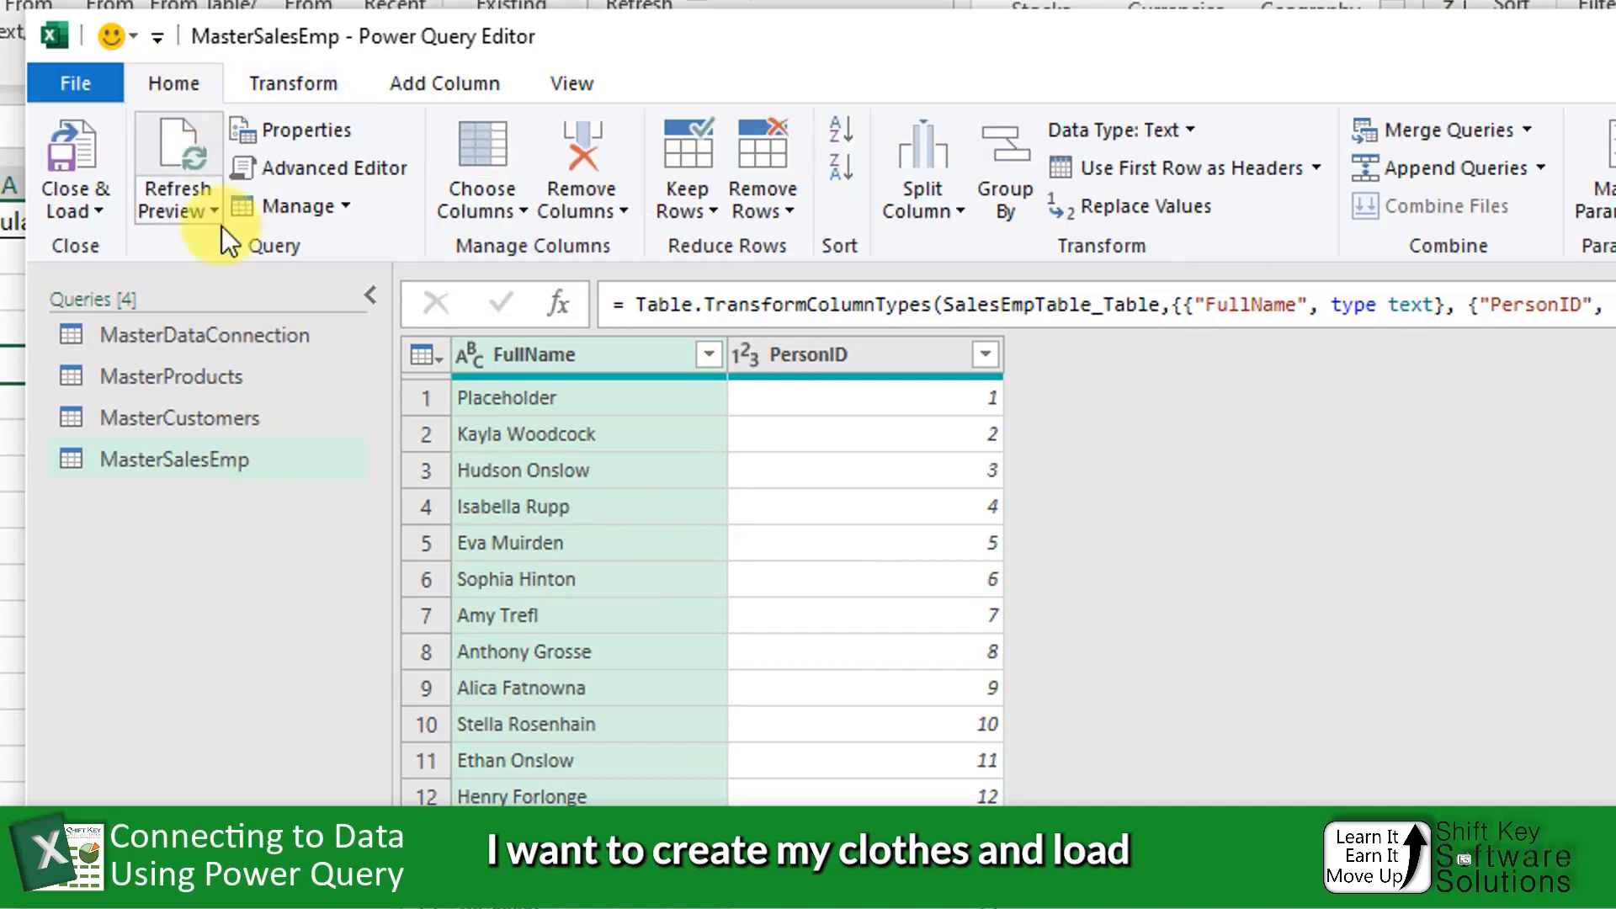
{"action": "left_click", "coordinate": [93, 208]}
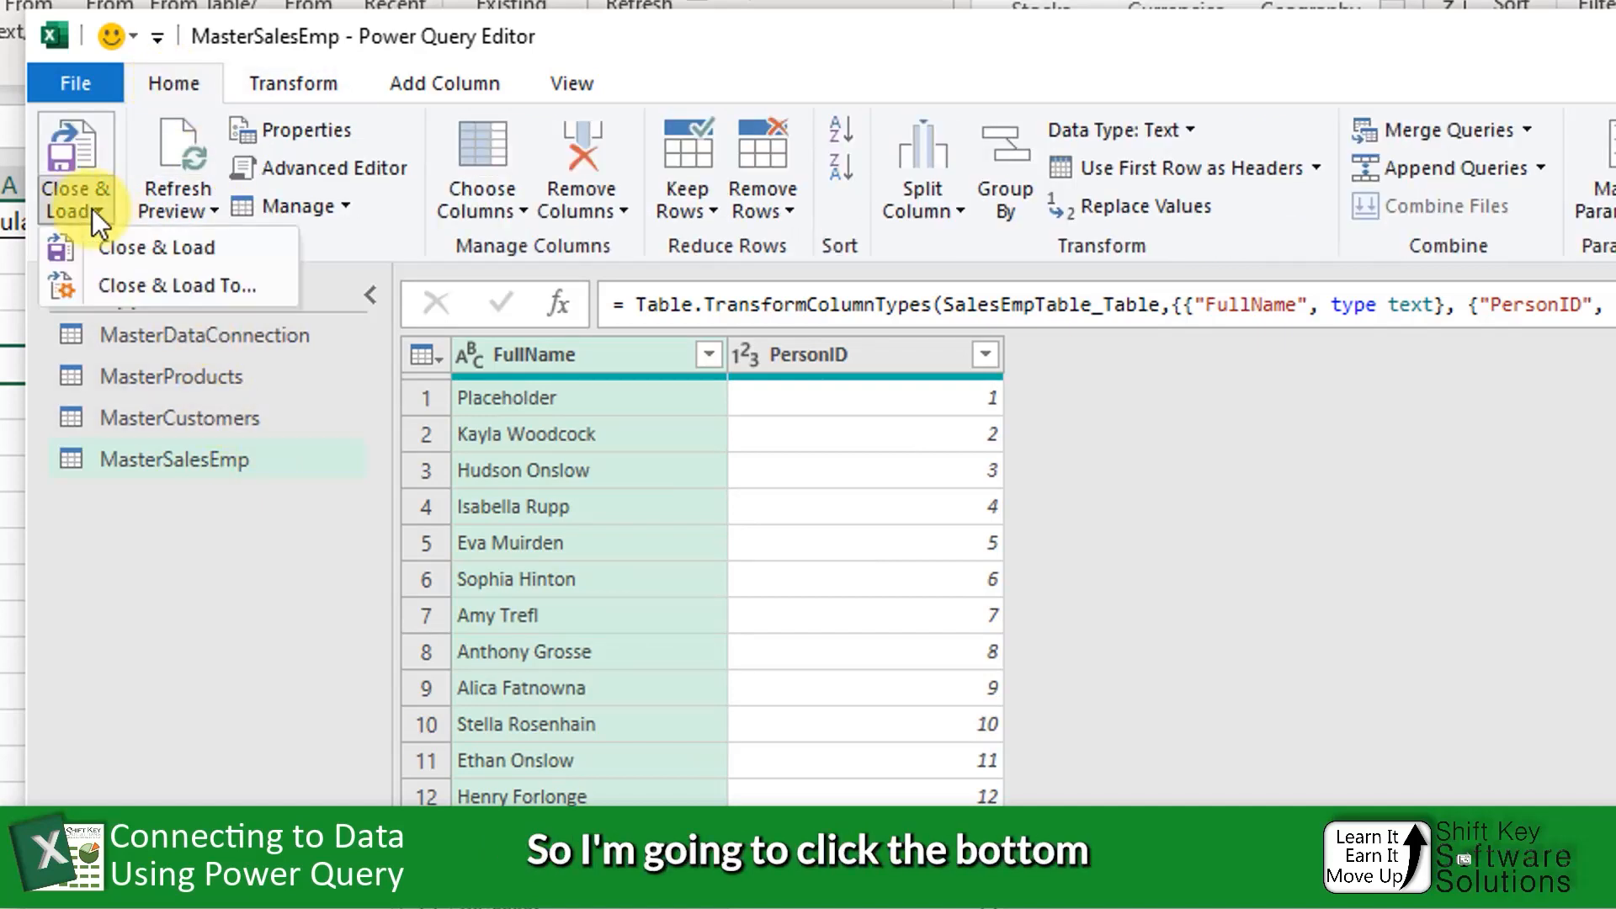
{"action": "left_click", "coordinate": [230, 282]}
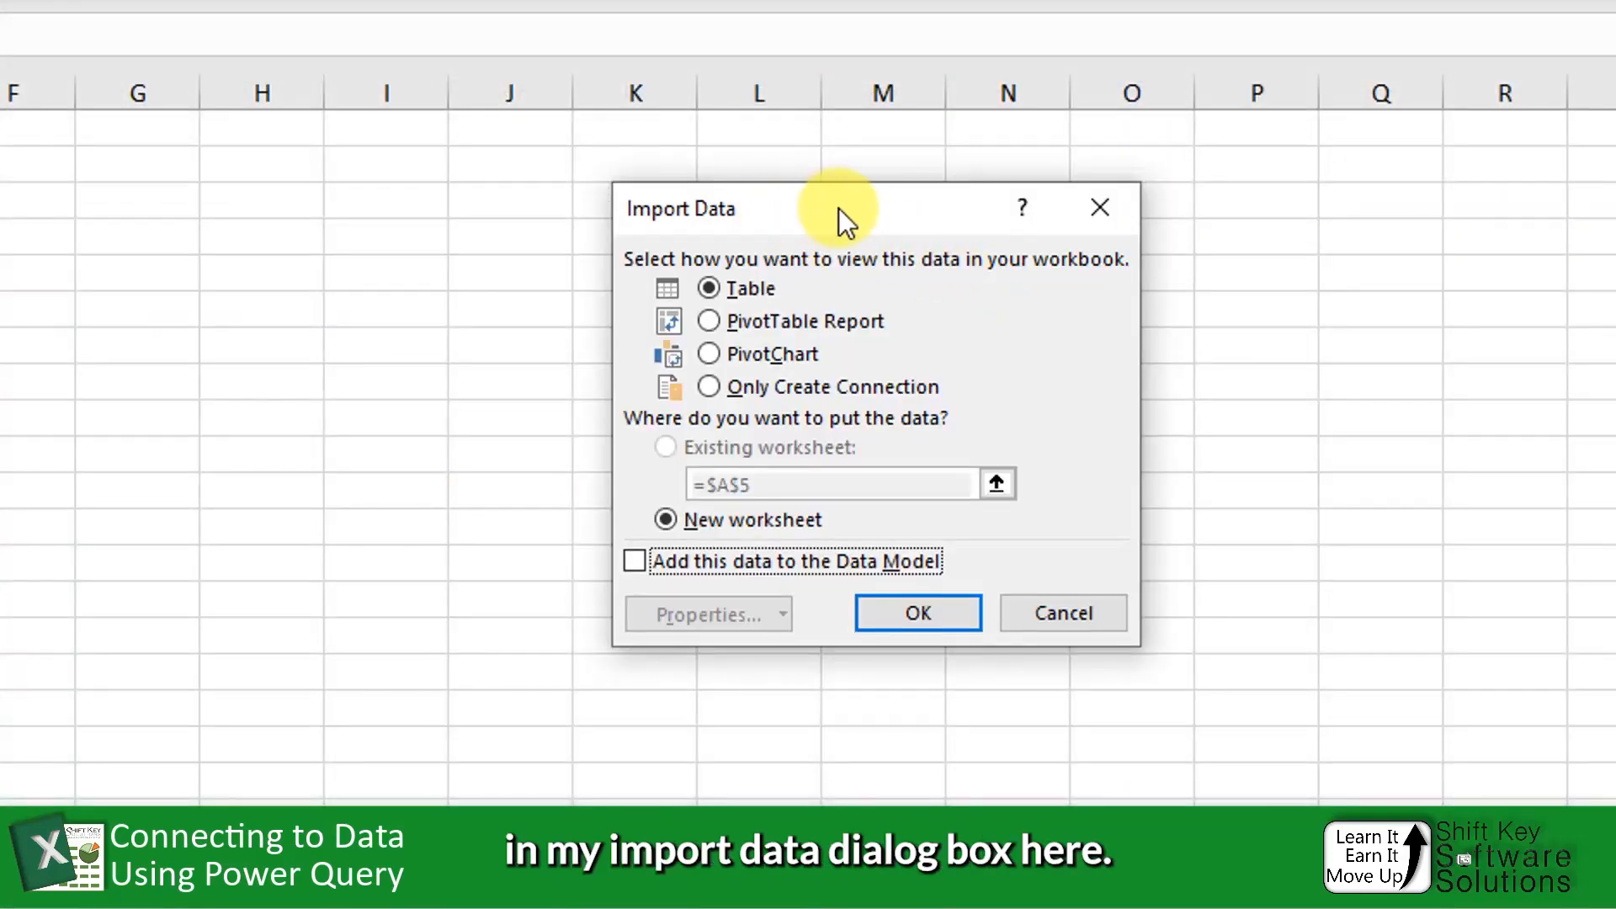
{"action": "left_click_drag", "start_coordinate": [852, 214], "coordinate": [725, 213]}
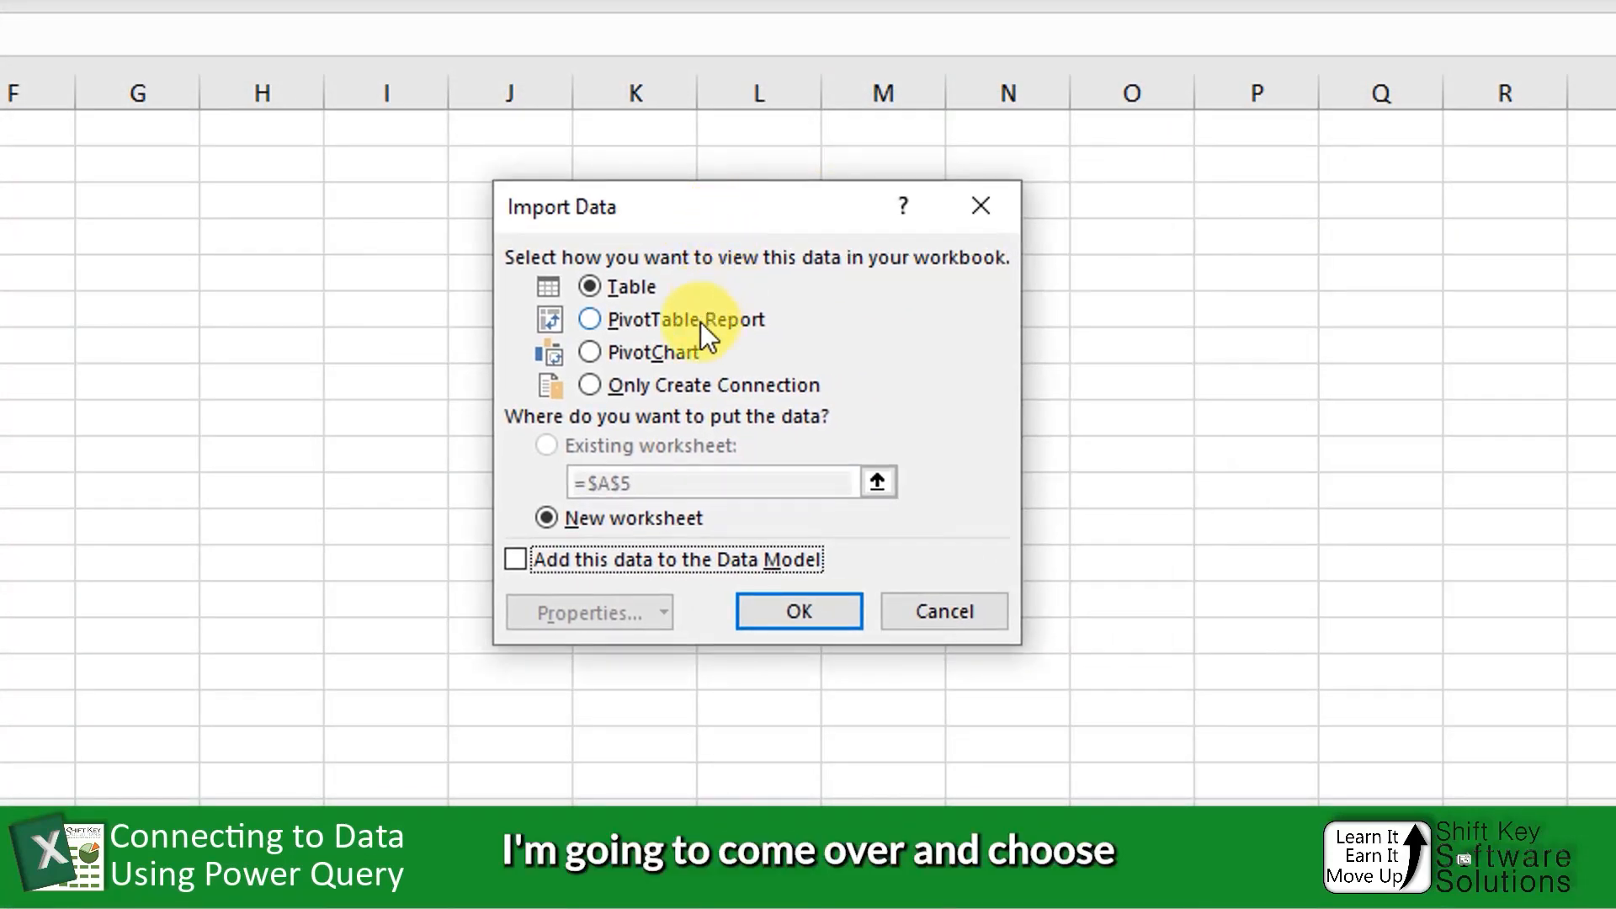
{"action": "left_click", "coordinate": [599, 386]}
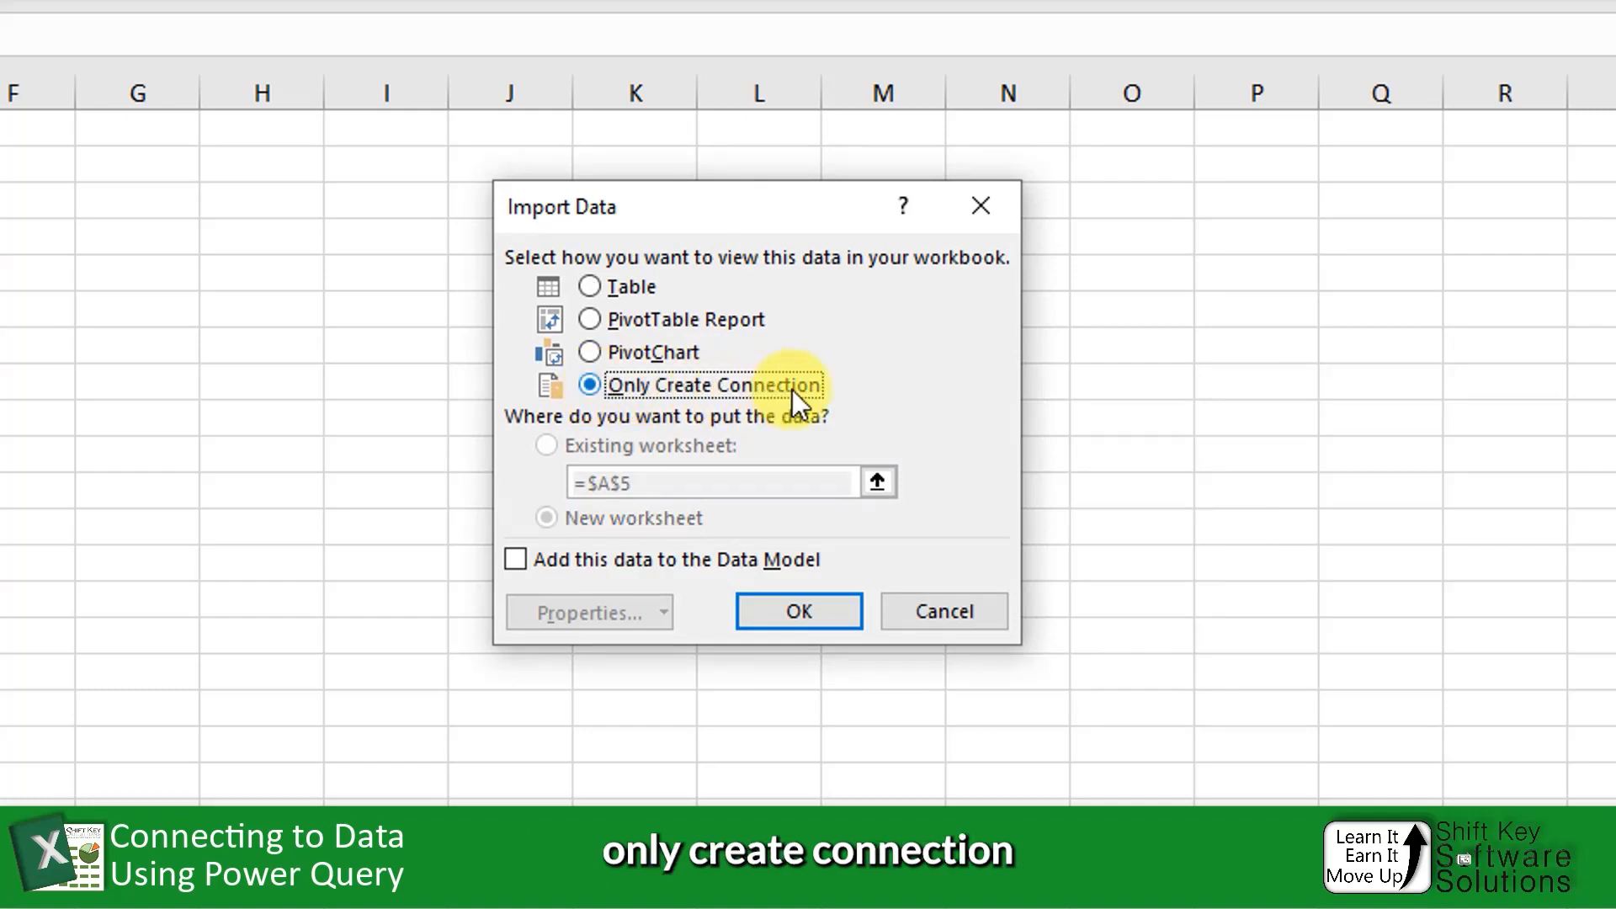
{"action": "left_click", "coordinate": [557, 563]}
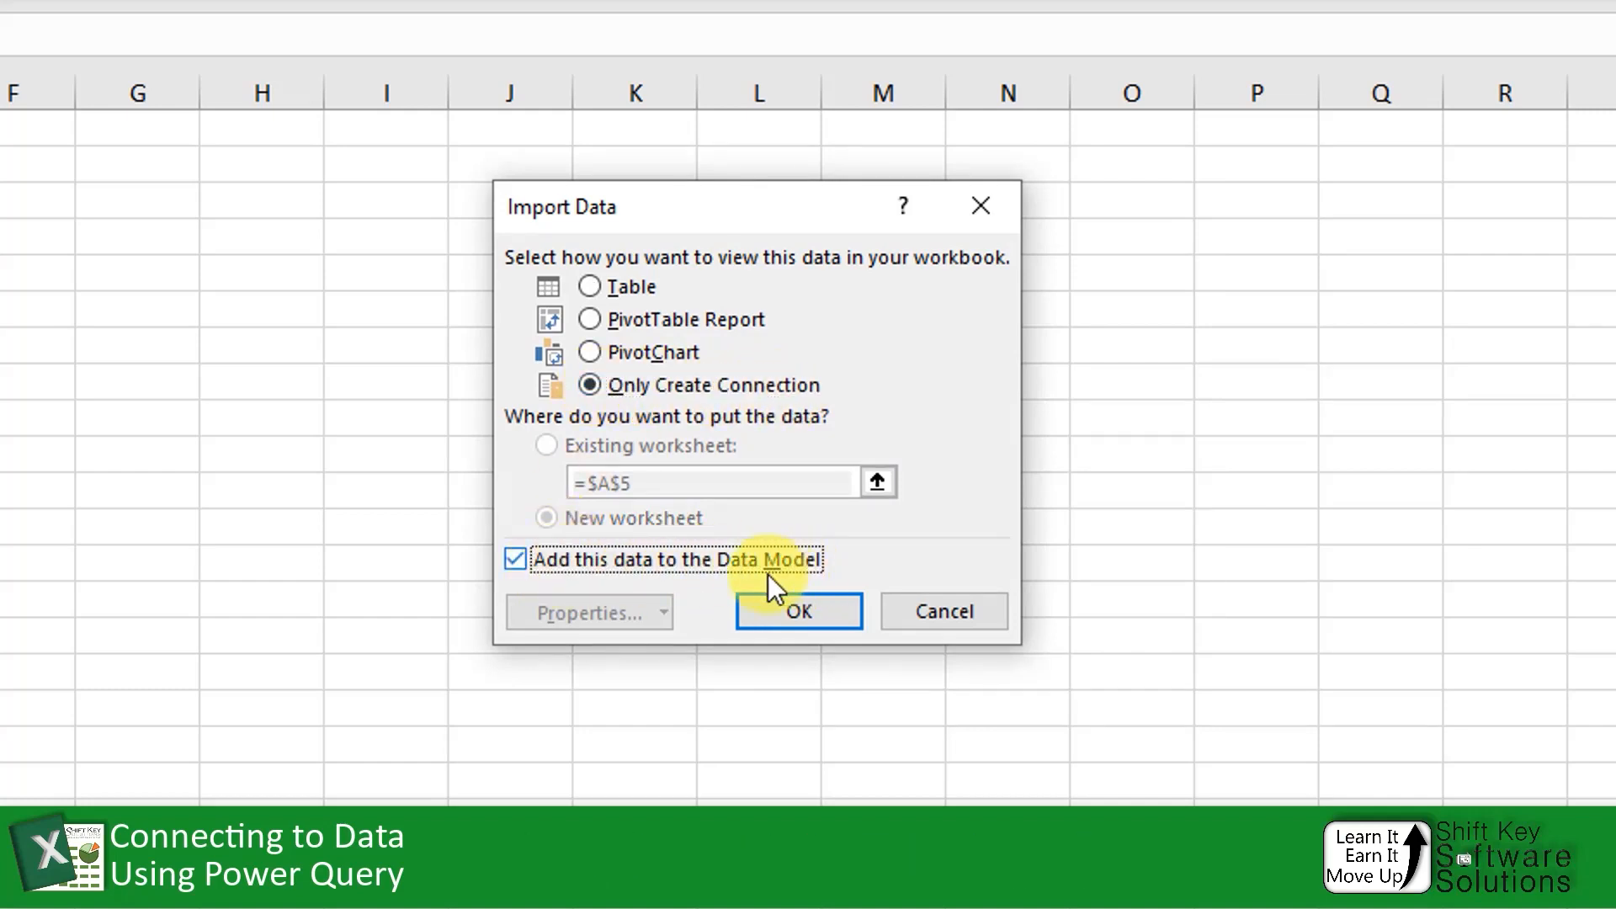
{"action": "left_click", "coordinate": [798, 610]}
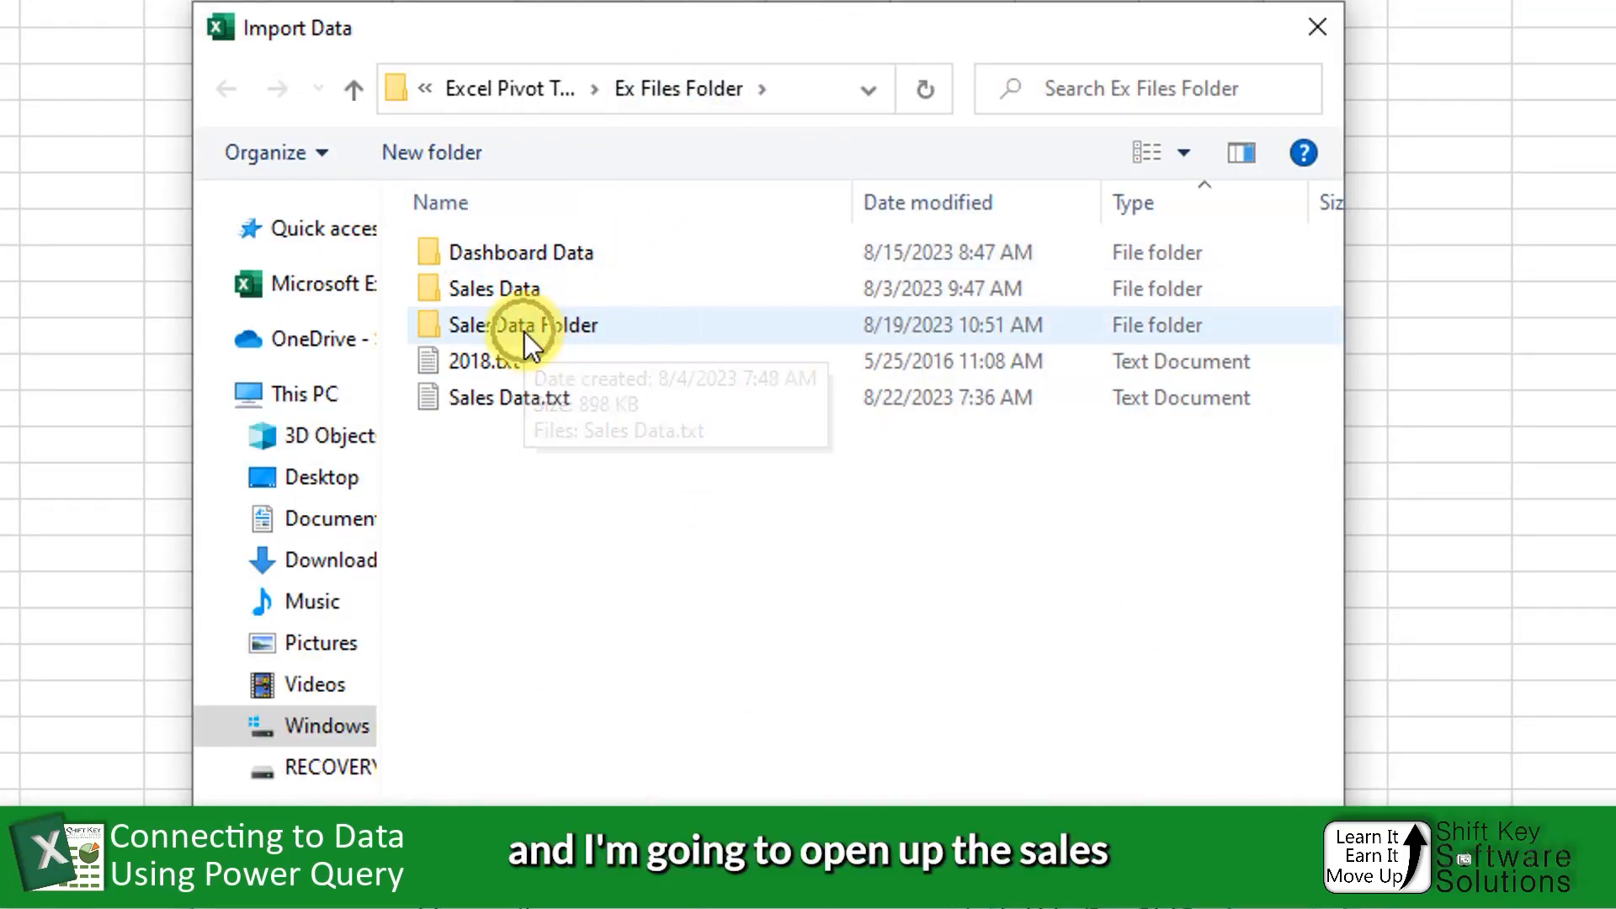
- Import Sales Data.txt from the SalesData Folder as a text source and open it for transforming
{"action": "double_click", "coordinate": [553, 331]}
{"action": "left_click", "coordinate": [542, 245]}
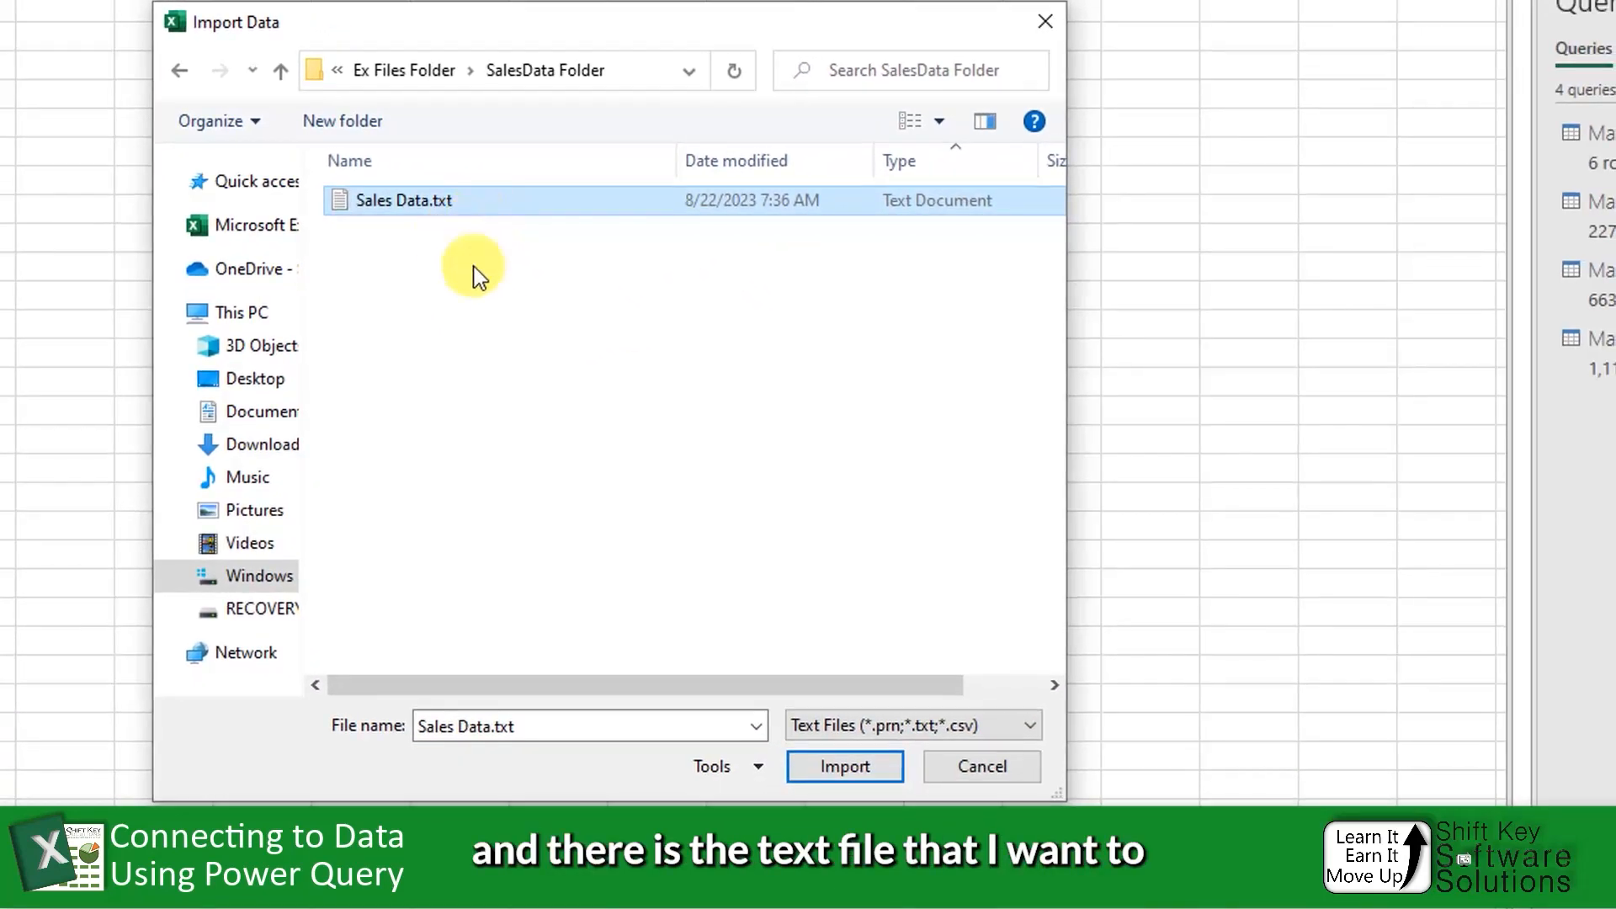
{"action": "left_click", "coordinate": [847, 771]}
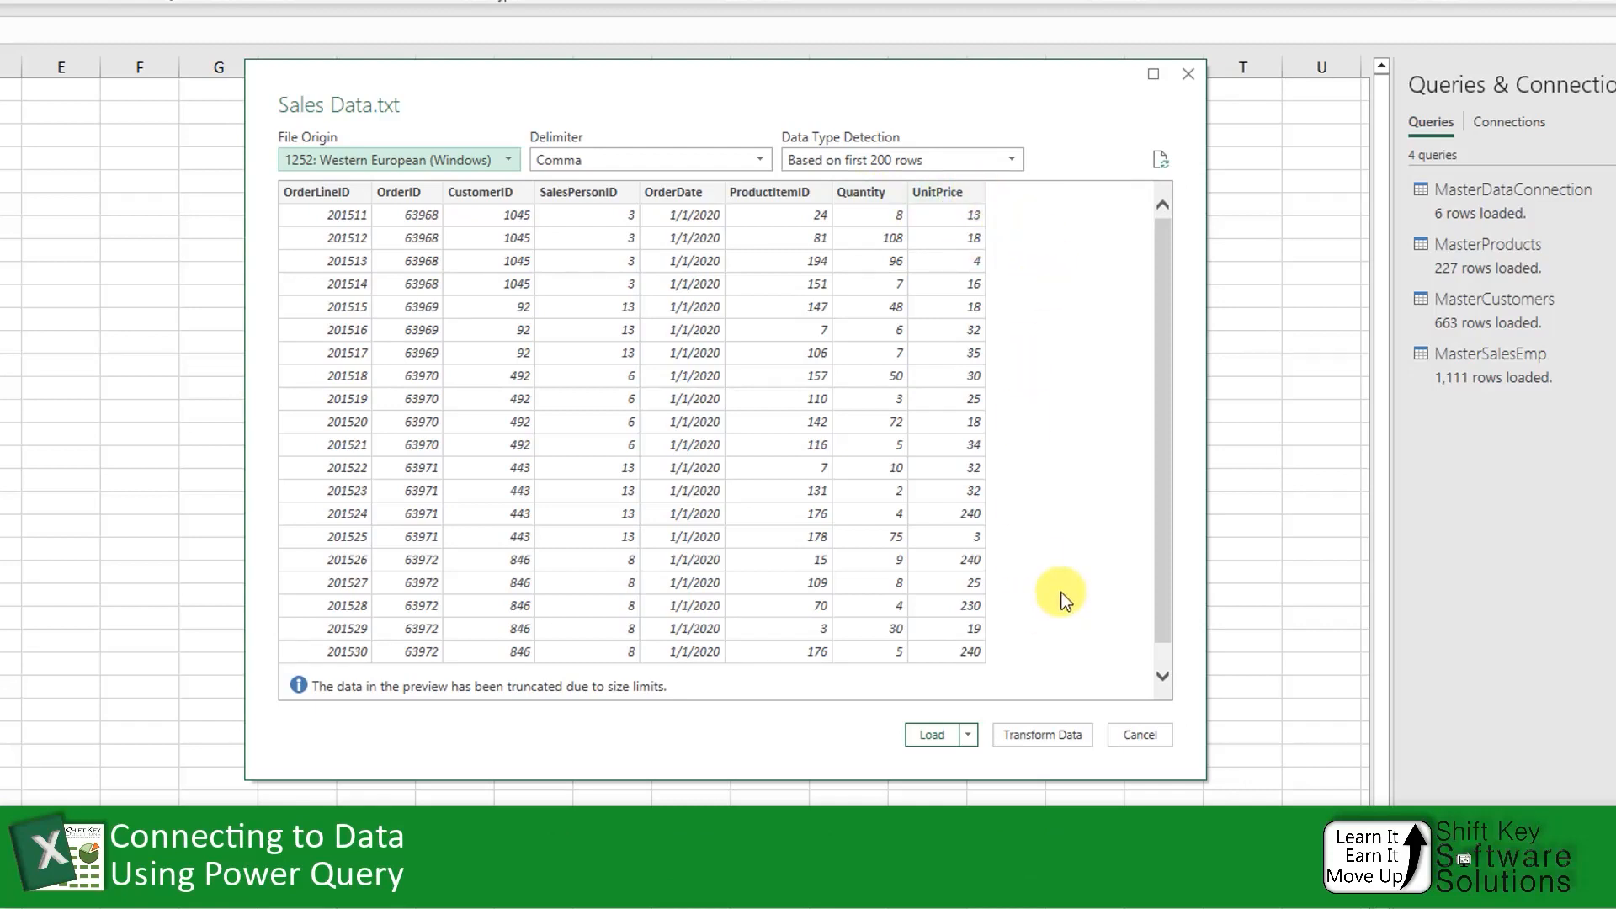
{"action": "left_click", "coordinate": [1043, 735]}
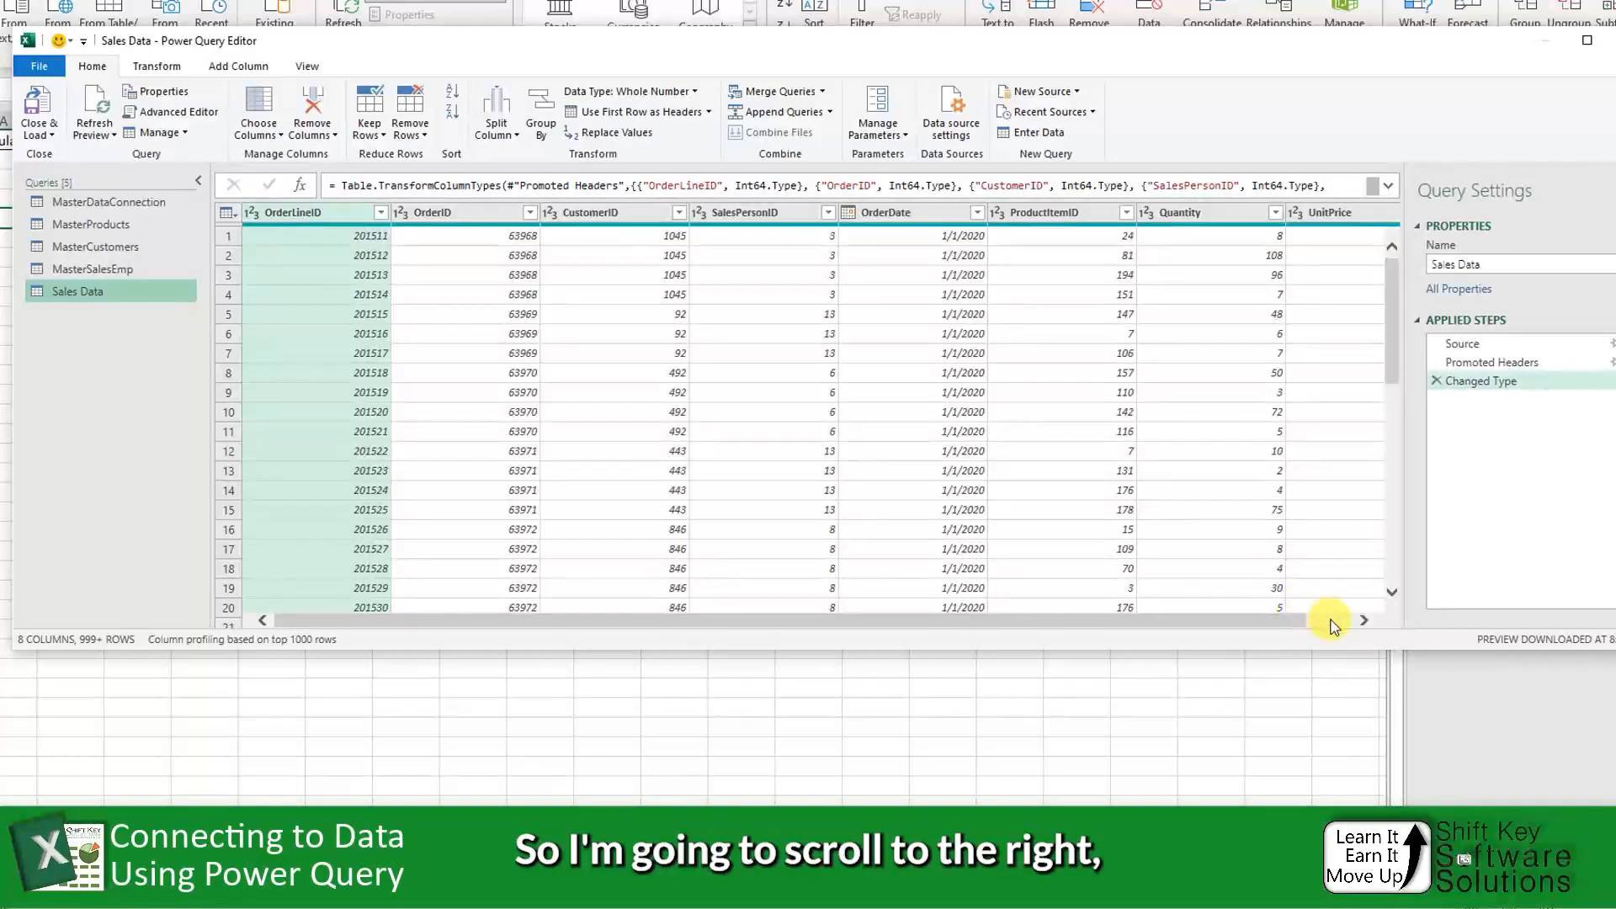
- Add a column to the Sales Data query that multiplies Quantity by UnitPrice
{"action": "left_click", "coordinate": [1329, 621]}
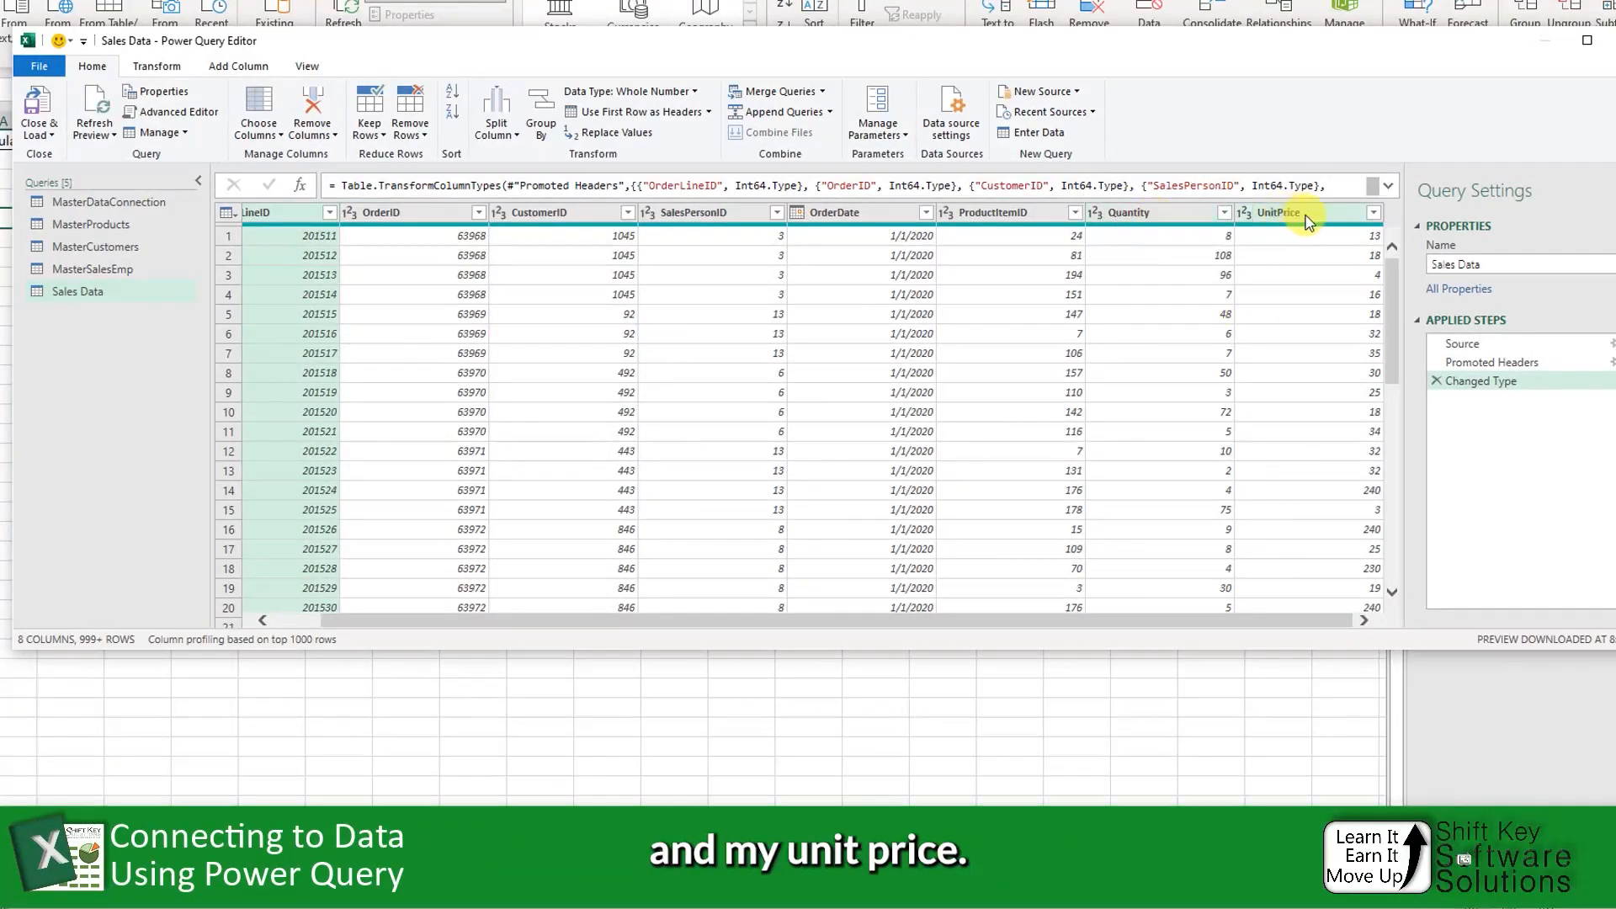
{"action": "left_click", "coordinate": [1169, 216]}
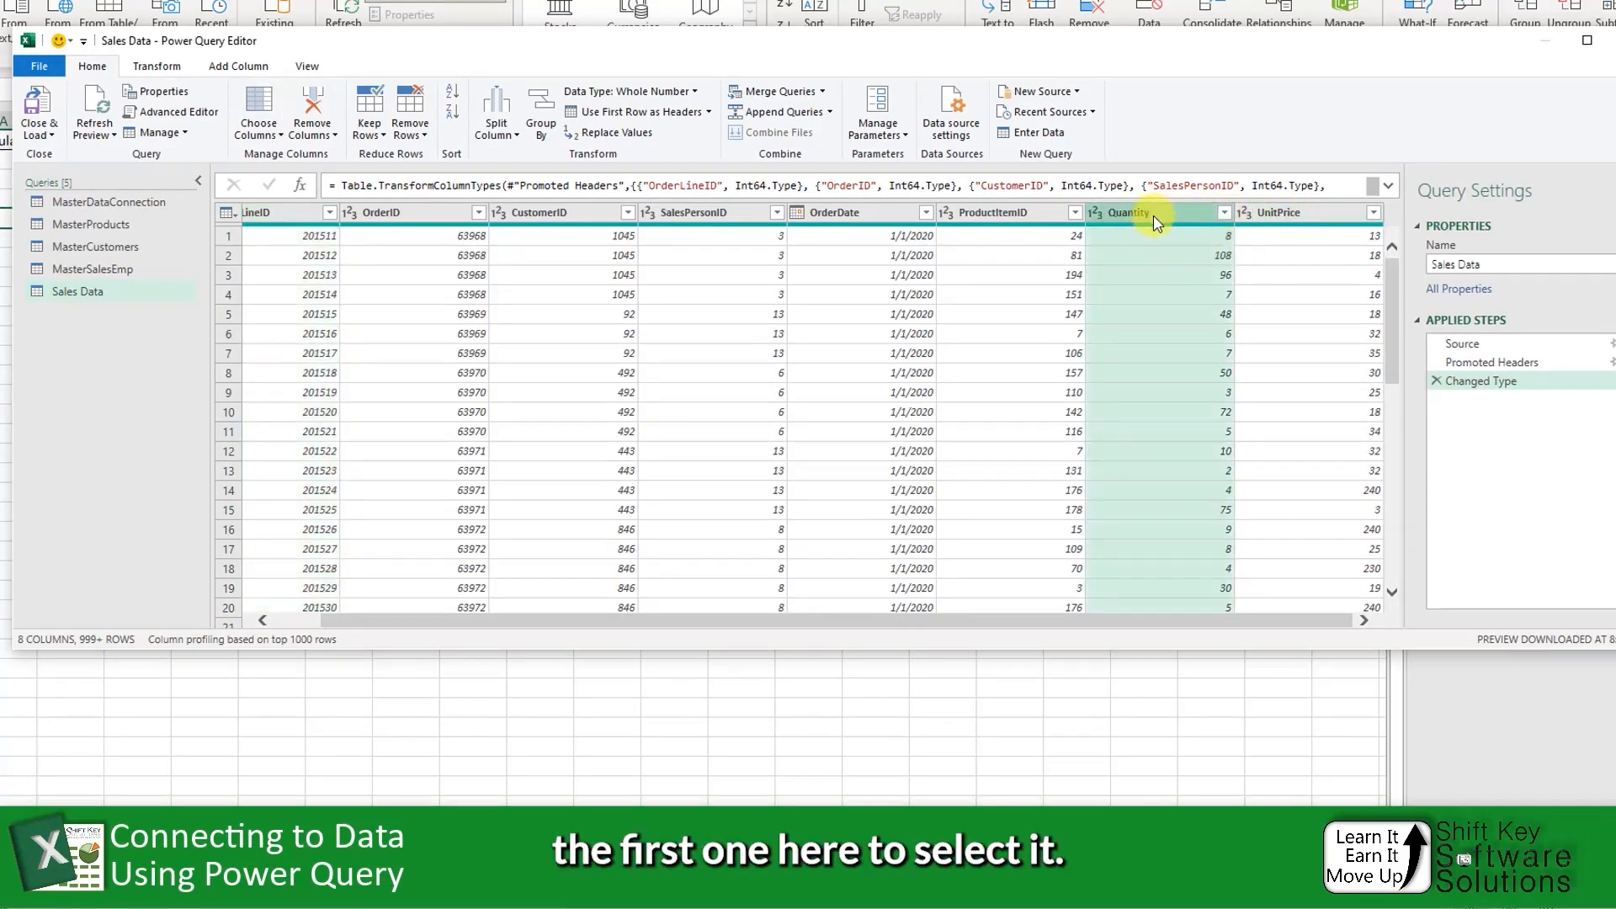
{"action": "left_click", "coordinate": [1300, 213], "text": "ctrl"}
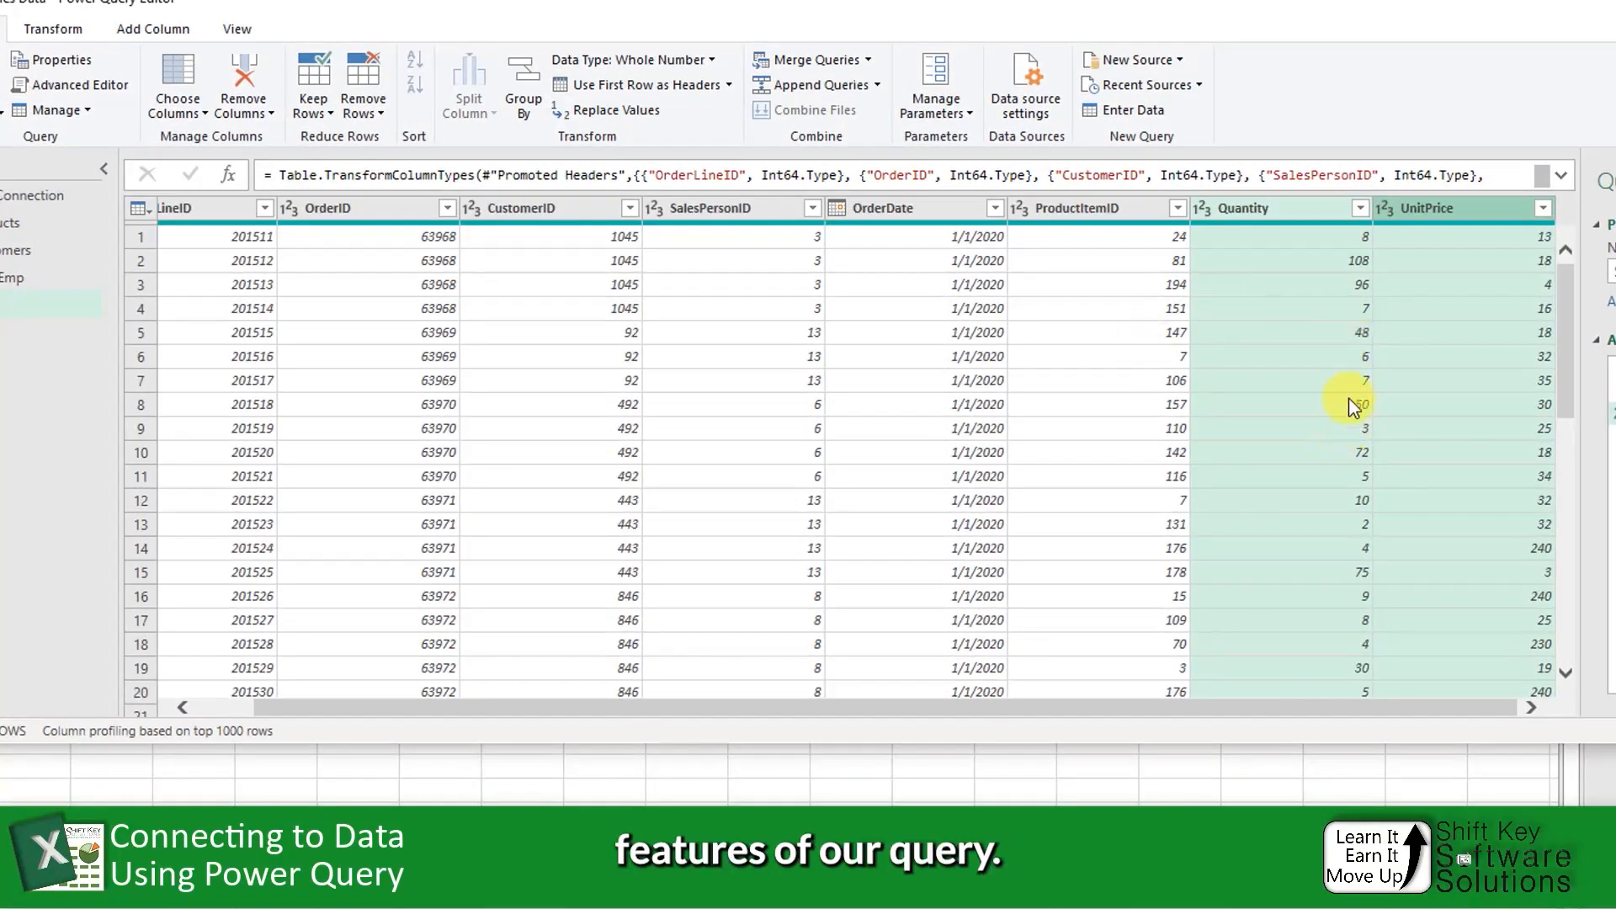
{"action": "left_click", "coordinate": [126, 29]}
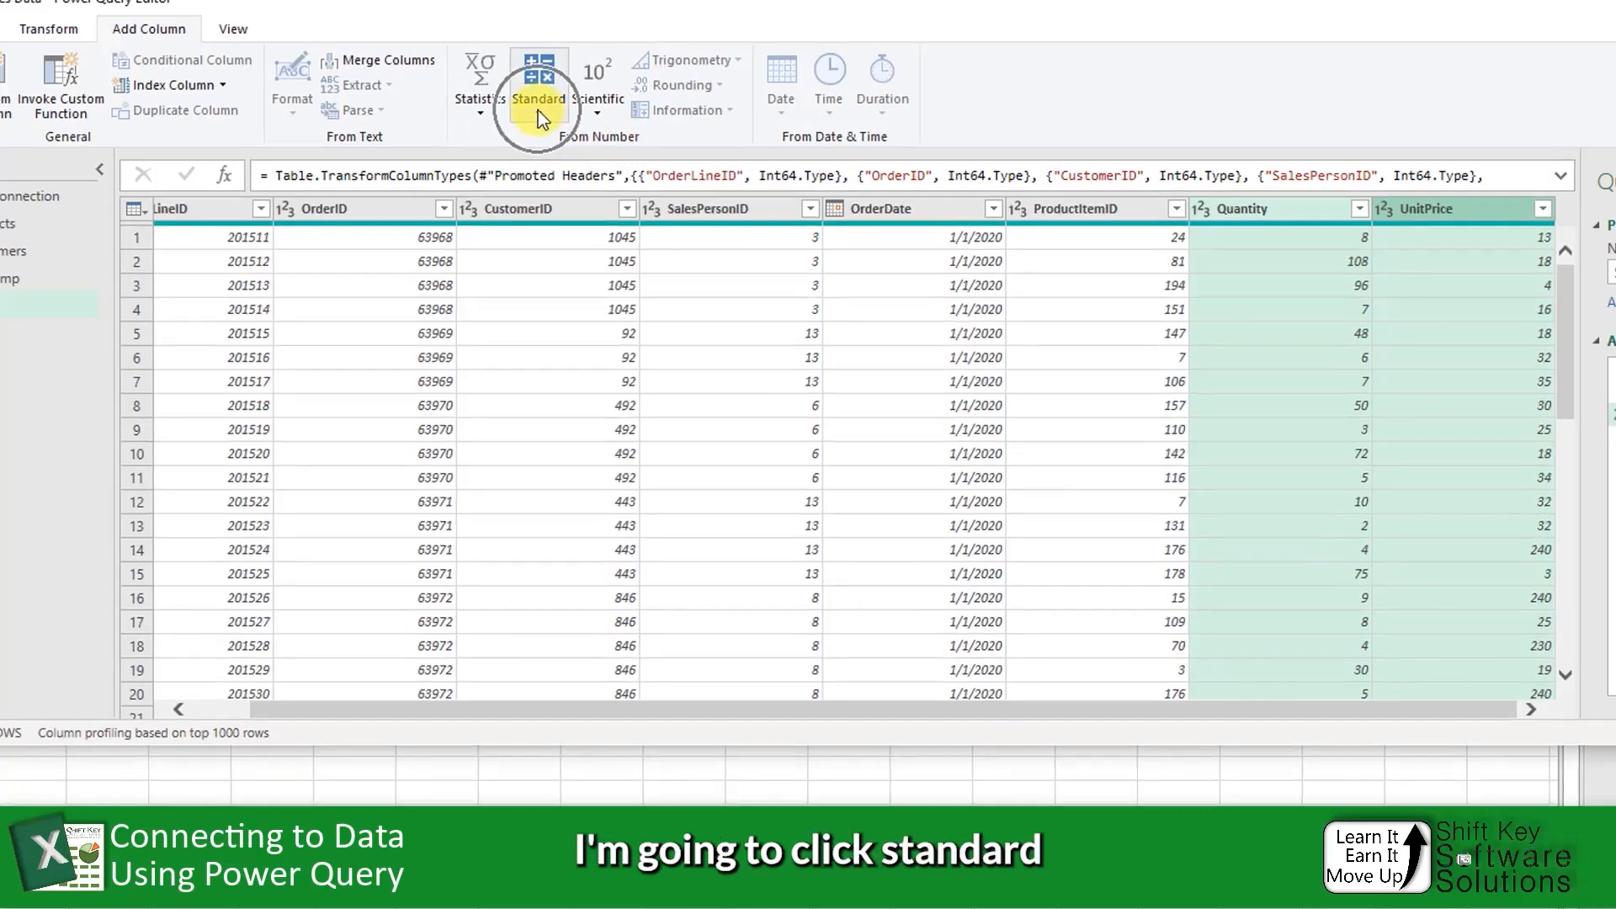
{"action": "left_click", "coordinate": [541, 89]}
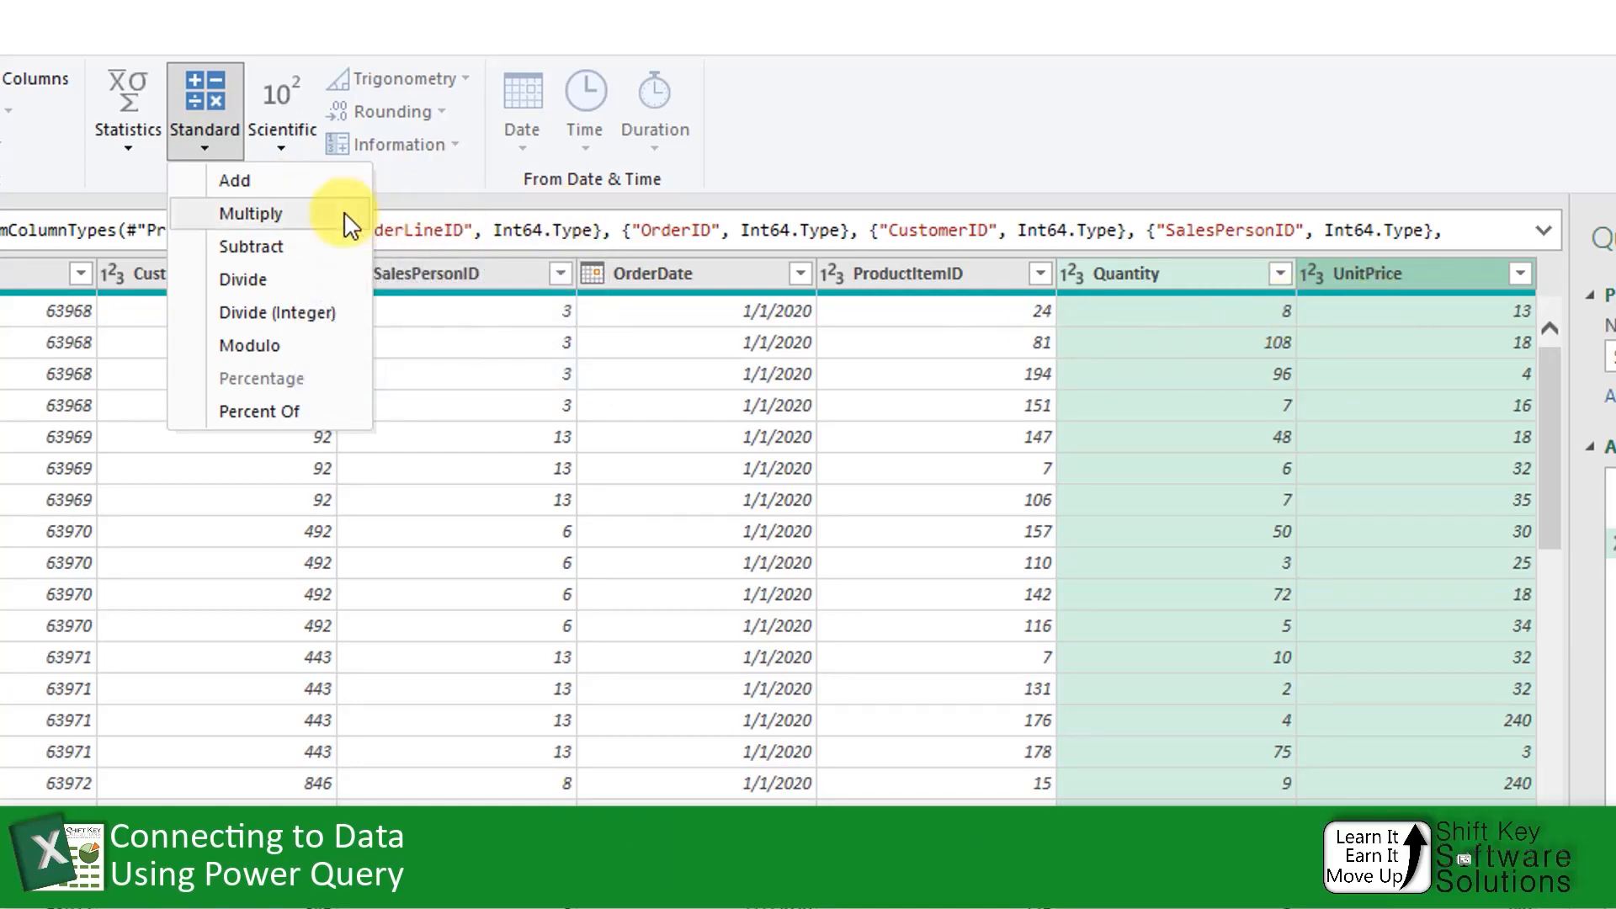
{"action": "left_click", "coordinate": [295, 217]}
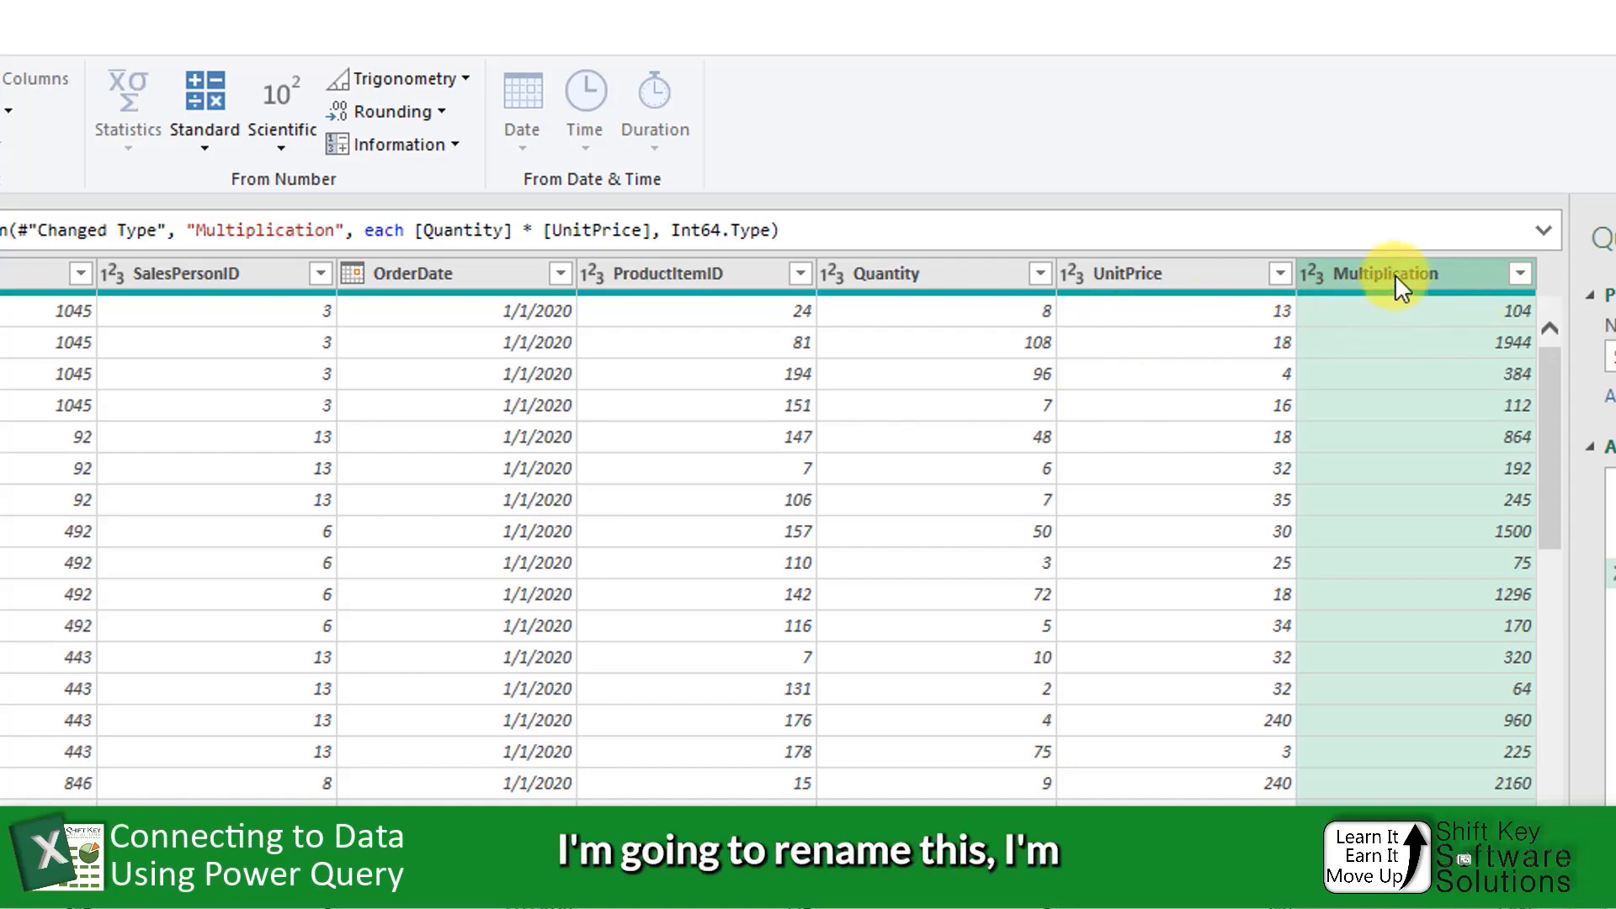
- Rename the new multiplication column as Sales Value
{"action": "double_click", "coordinate": [1448, 273]}
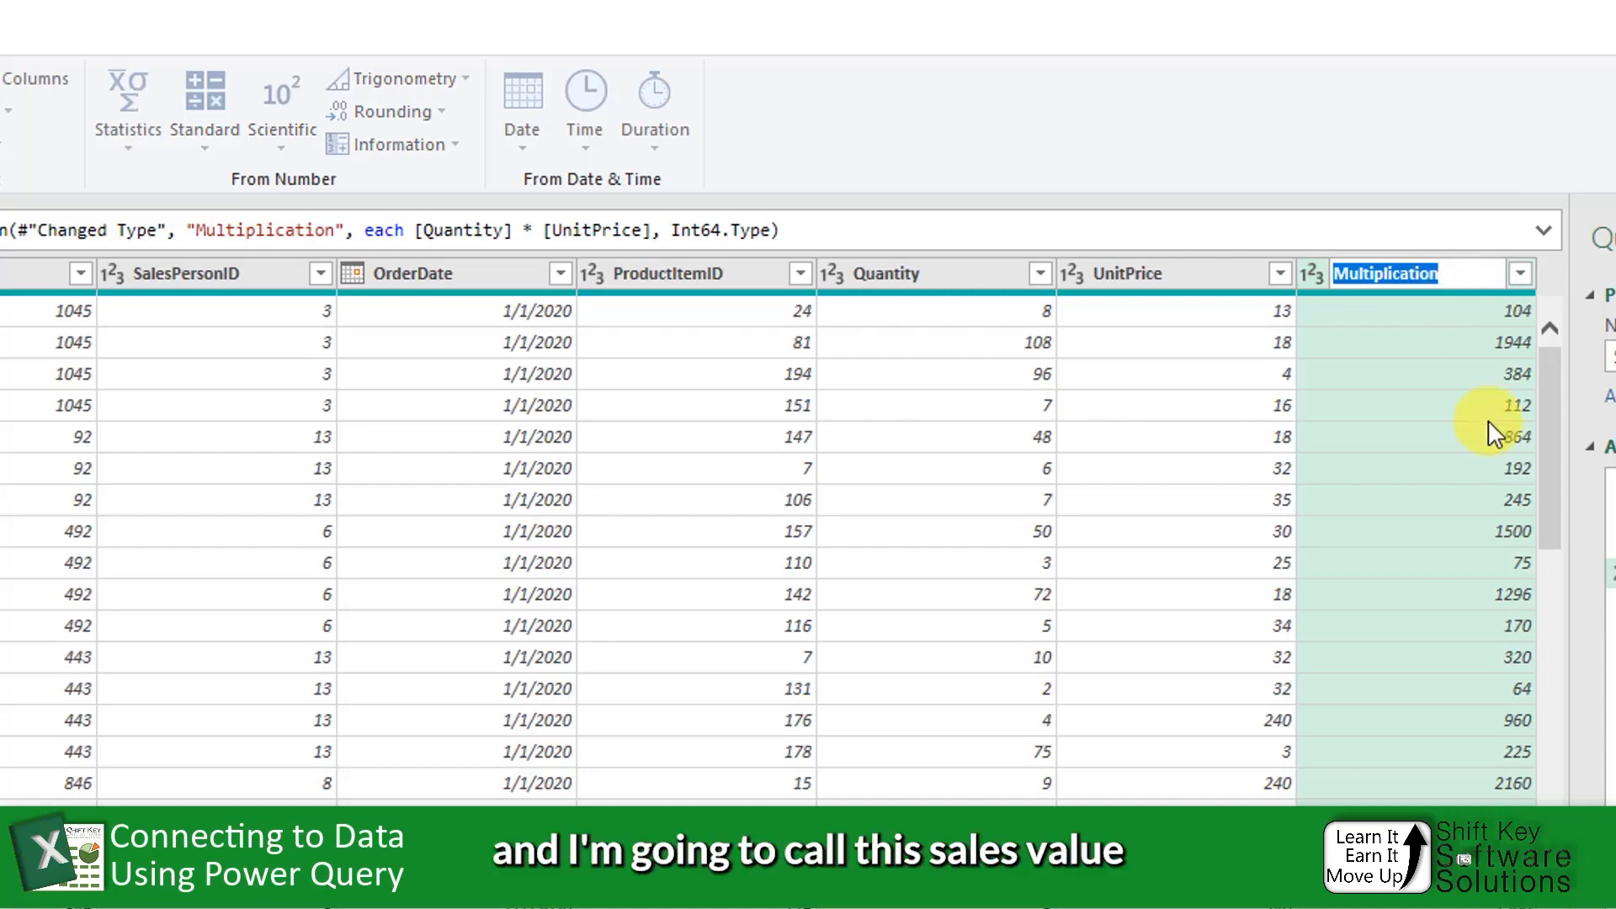
{"action": "type", "text": "Sales Value"}
{"action": "key", "text": "Return"}
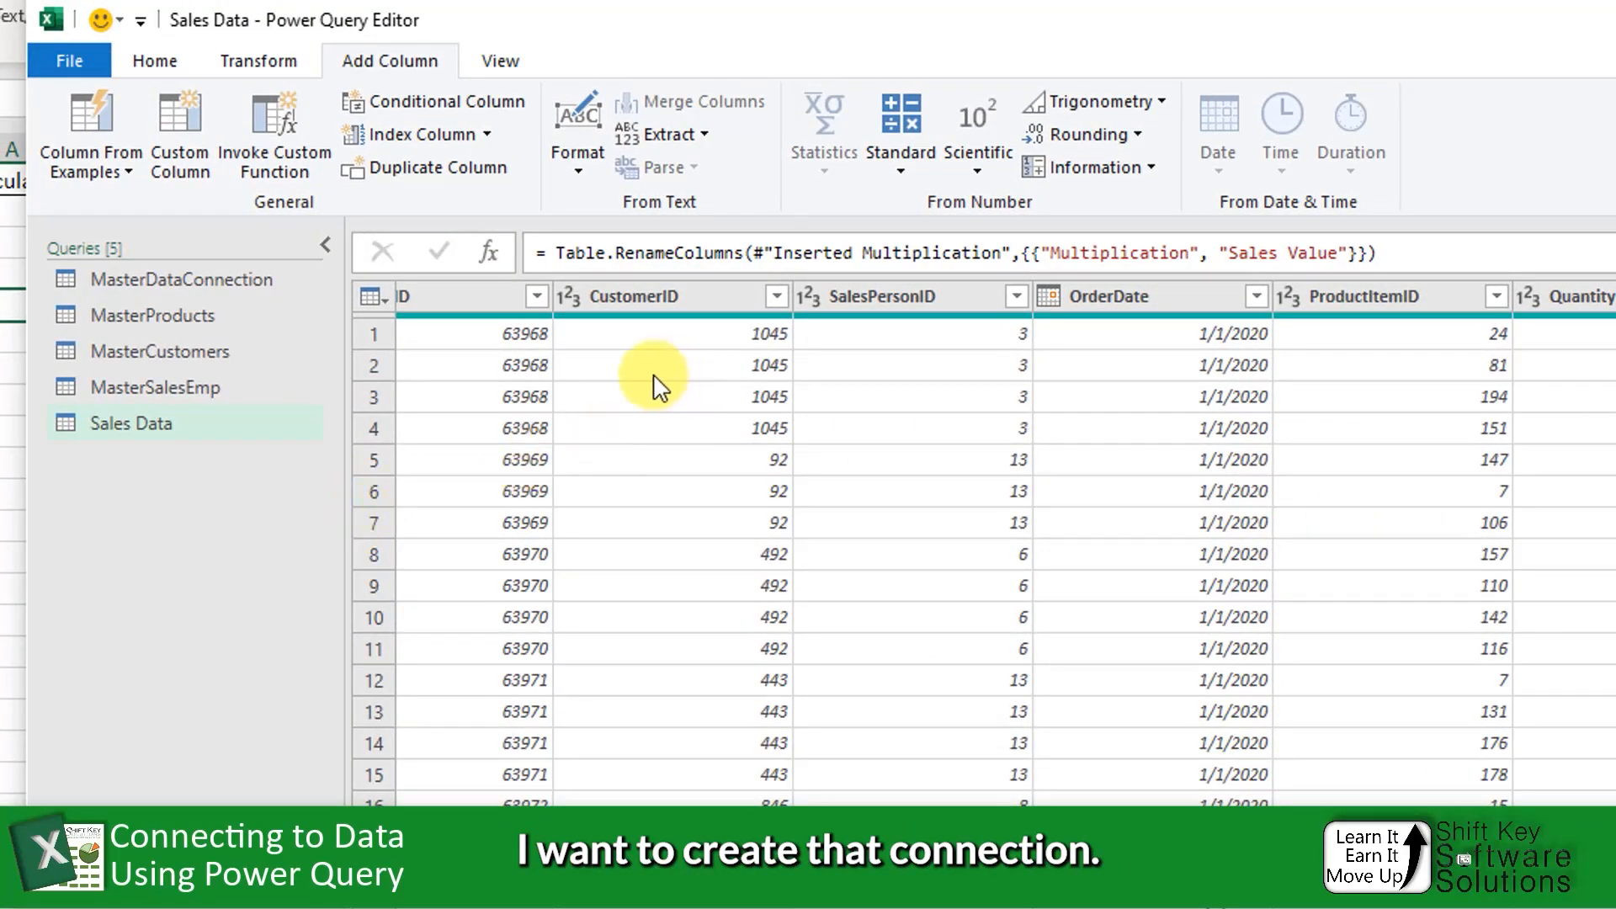
- Close and load the Sales Data query as a connection only, adding its data to the Data Model
{"action": "left_click", "coordinate": [158, 64]}
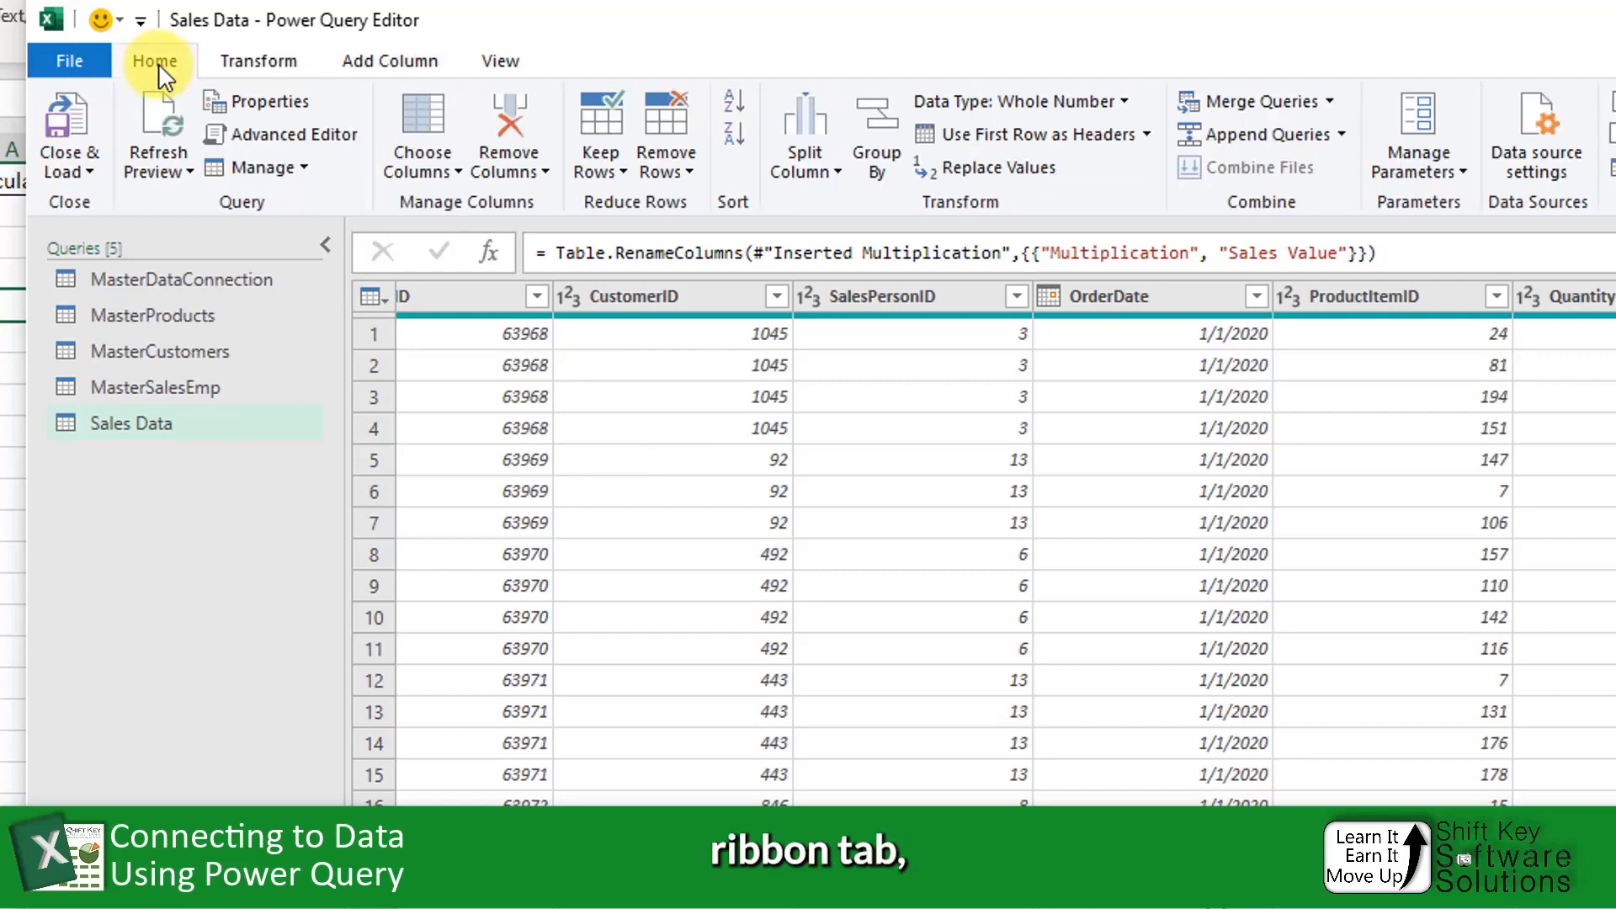
{"action": "left_click", "coordinate": [79, 170]}
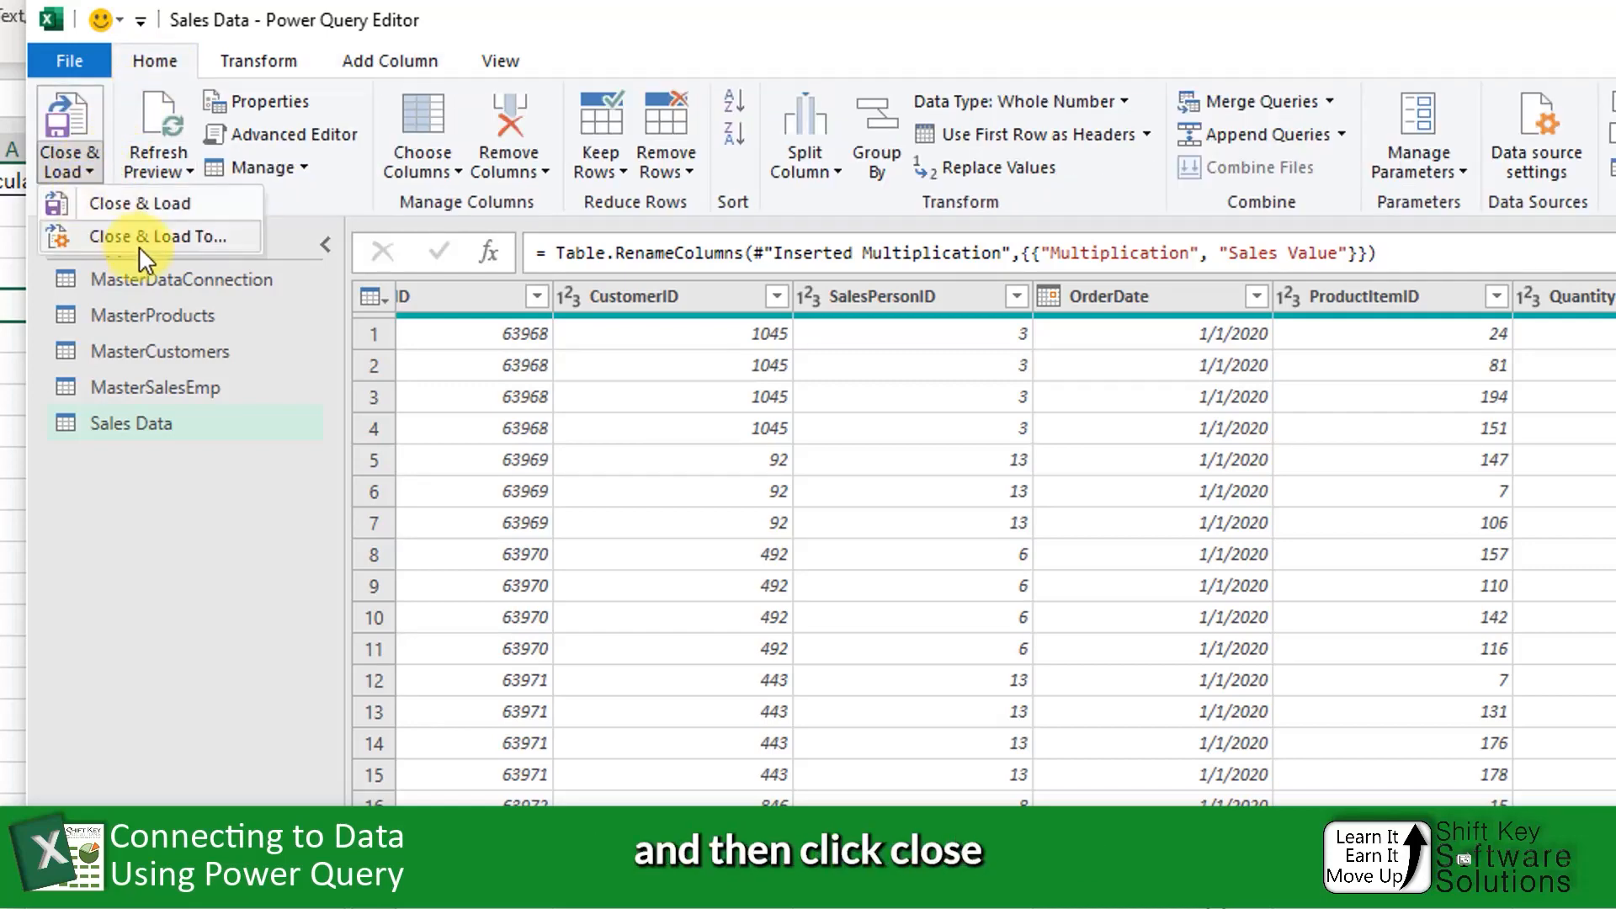
{"action": "left_click", "coordinate": [200, 238]}
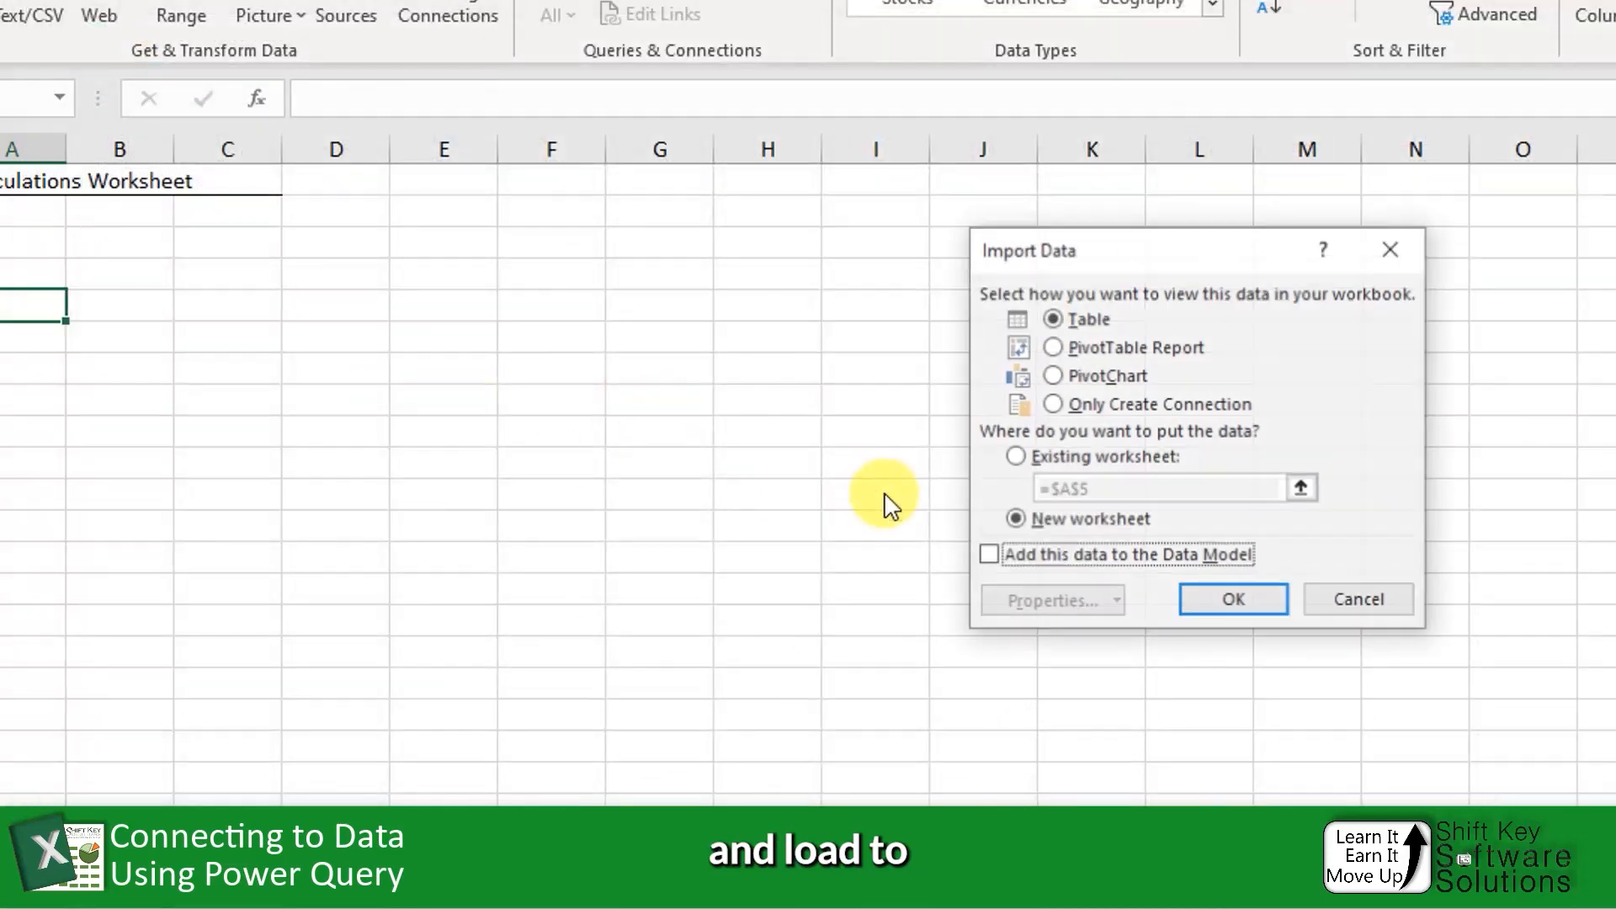
{"action": "left_click_drag", "start_coordinate": [1159, 253], "coordinate": [1078, 254]}
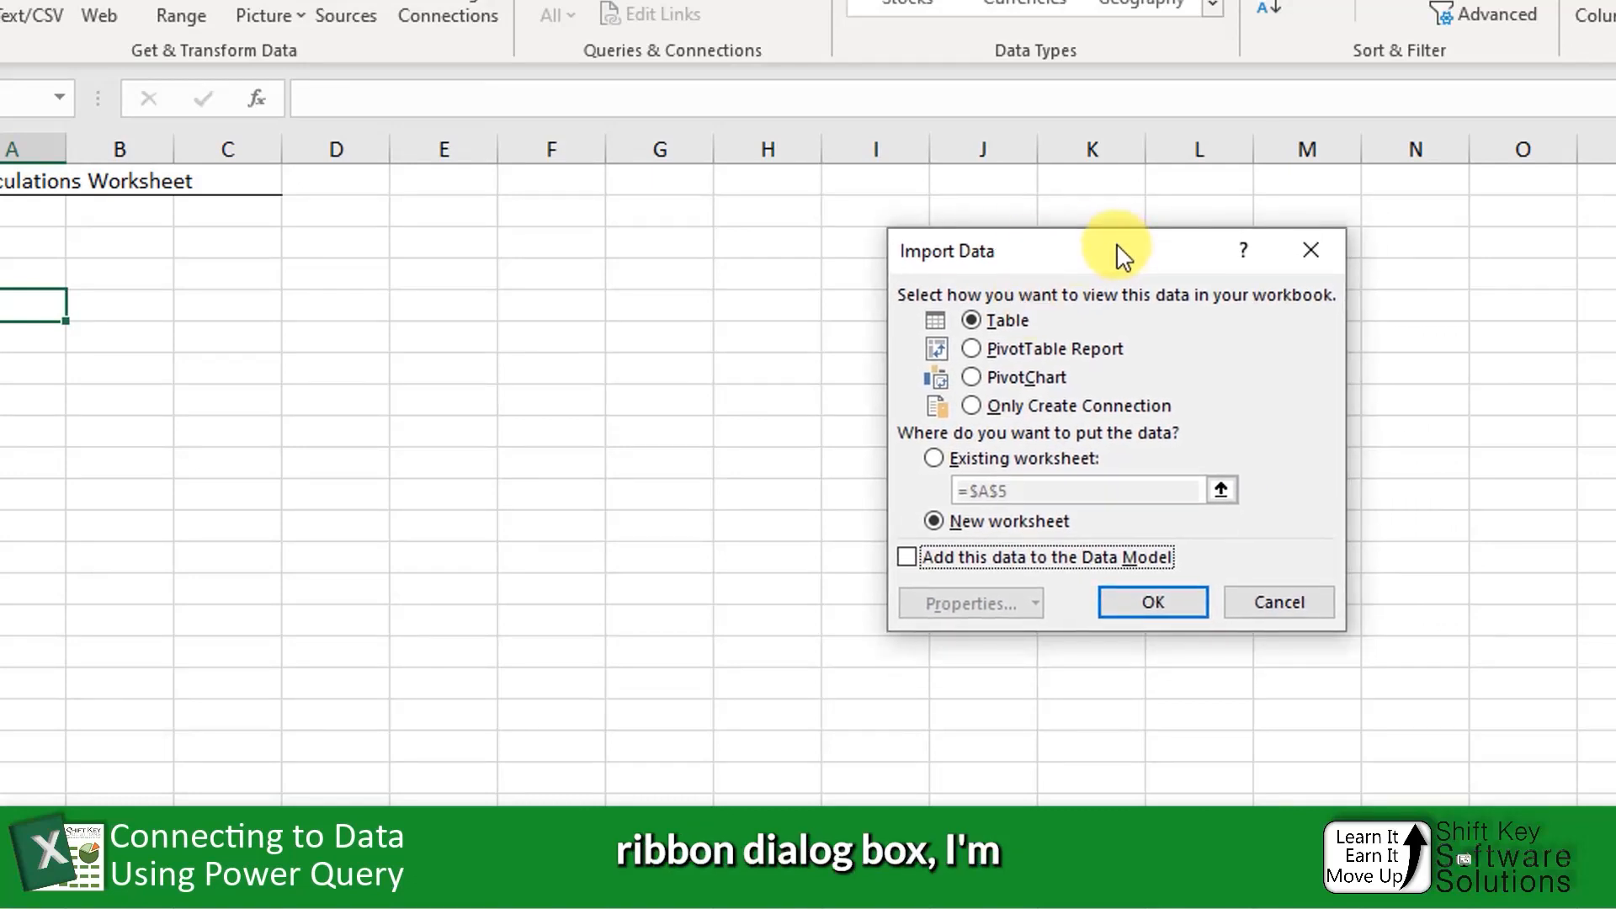
{"action": "left_click", "coordinate": [996, 406]}
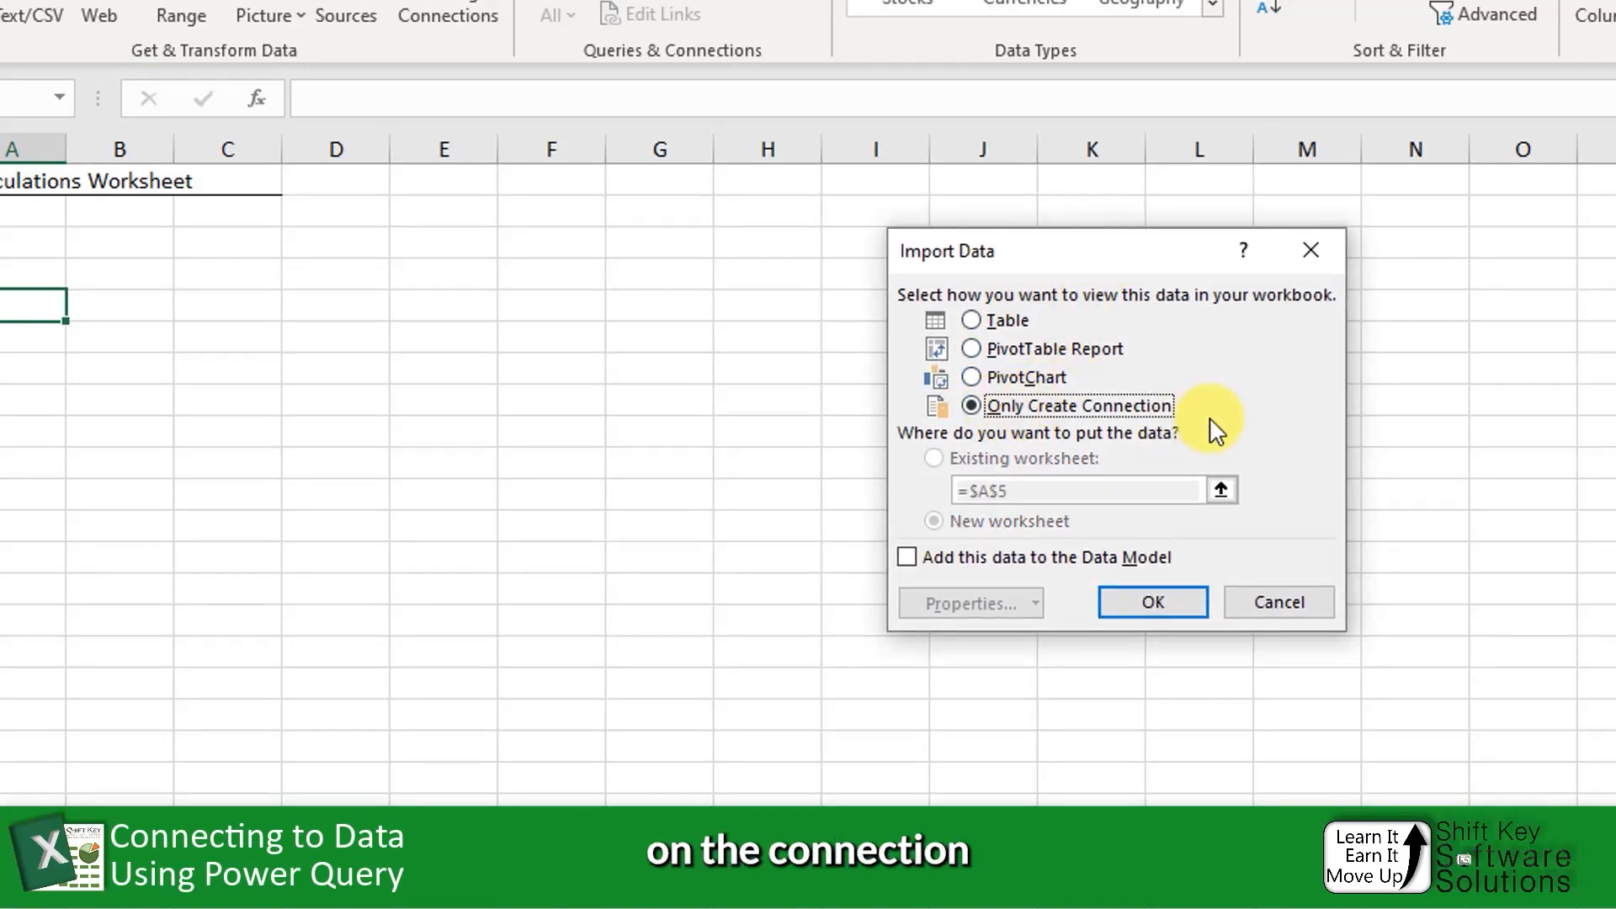
{"action": "left_click", "coordinate": [946, 561]}
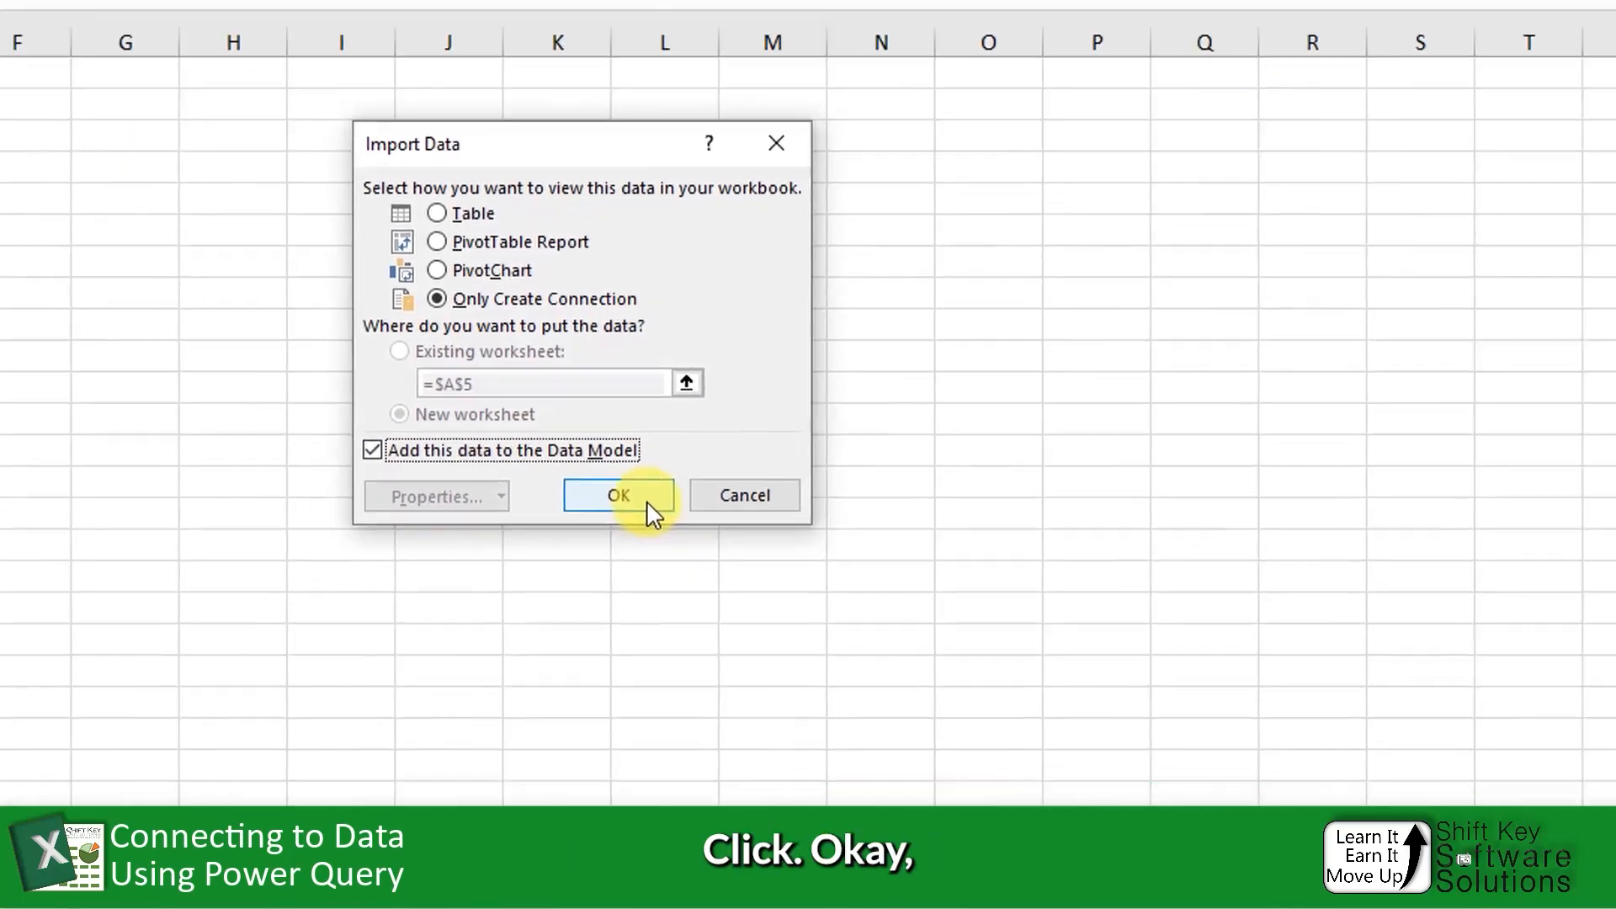
{"action": "left_click", "coordinate": [648, 504]}
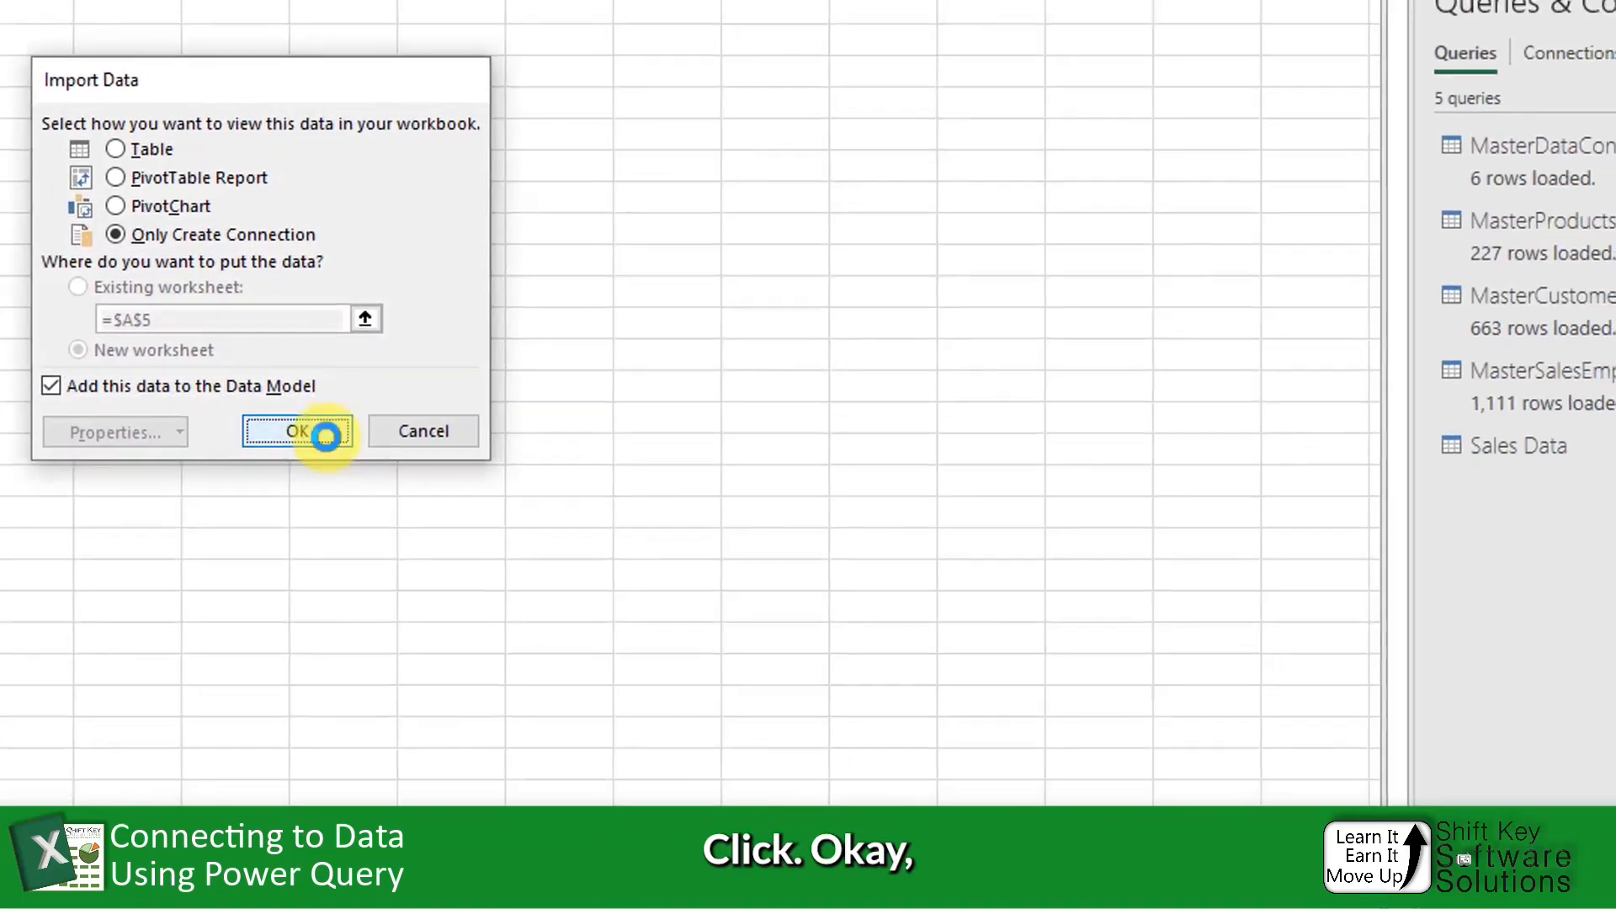